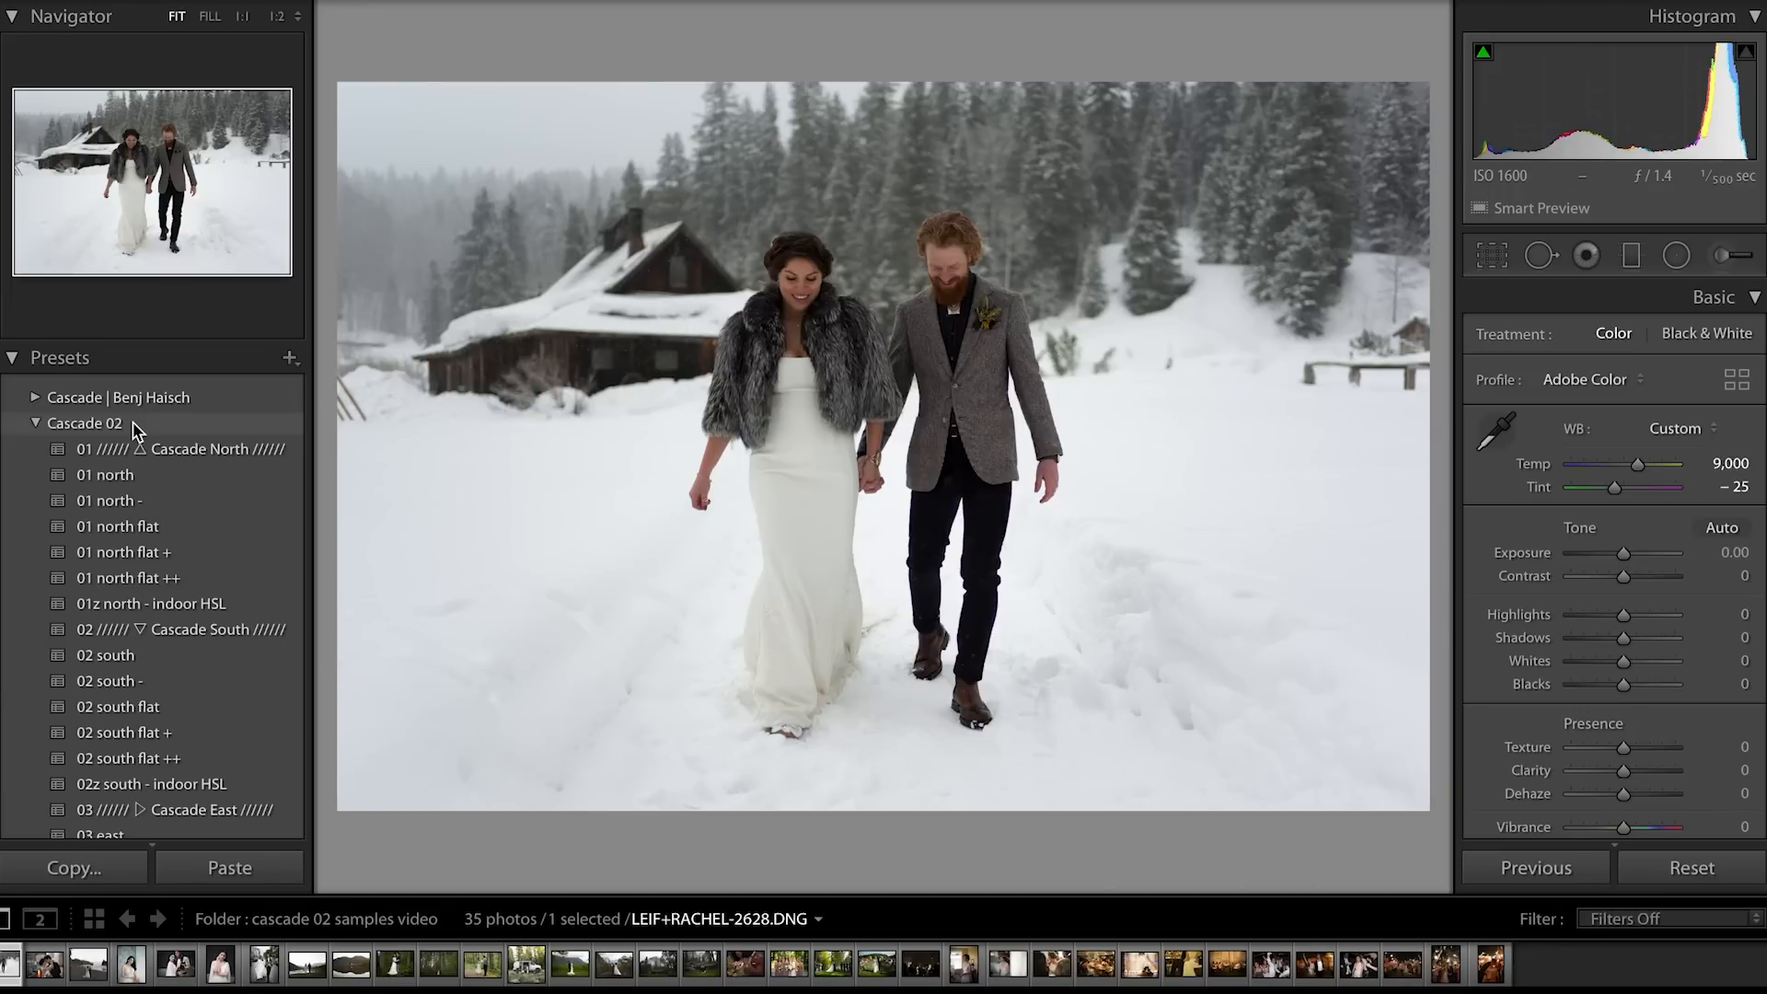
# Preview the Cascade 02 north, south, east and west presets on the snowy couple photo, including 04 west - and 04 west flat +
pyautogui.click(138, 475)
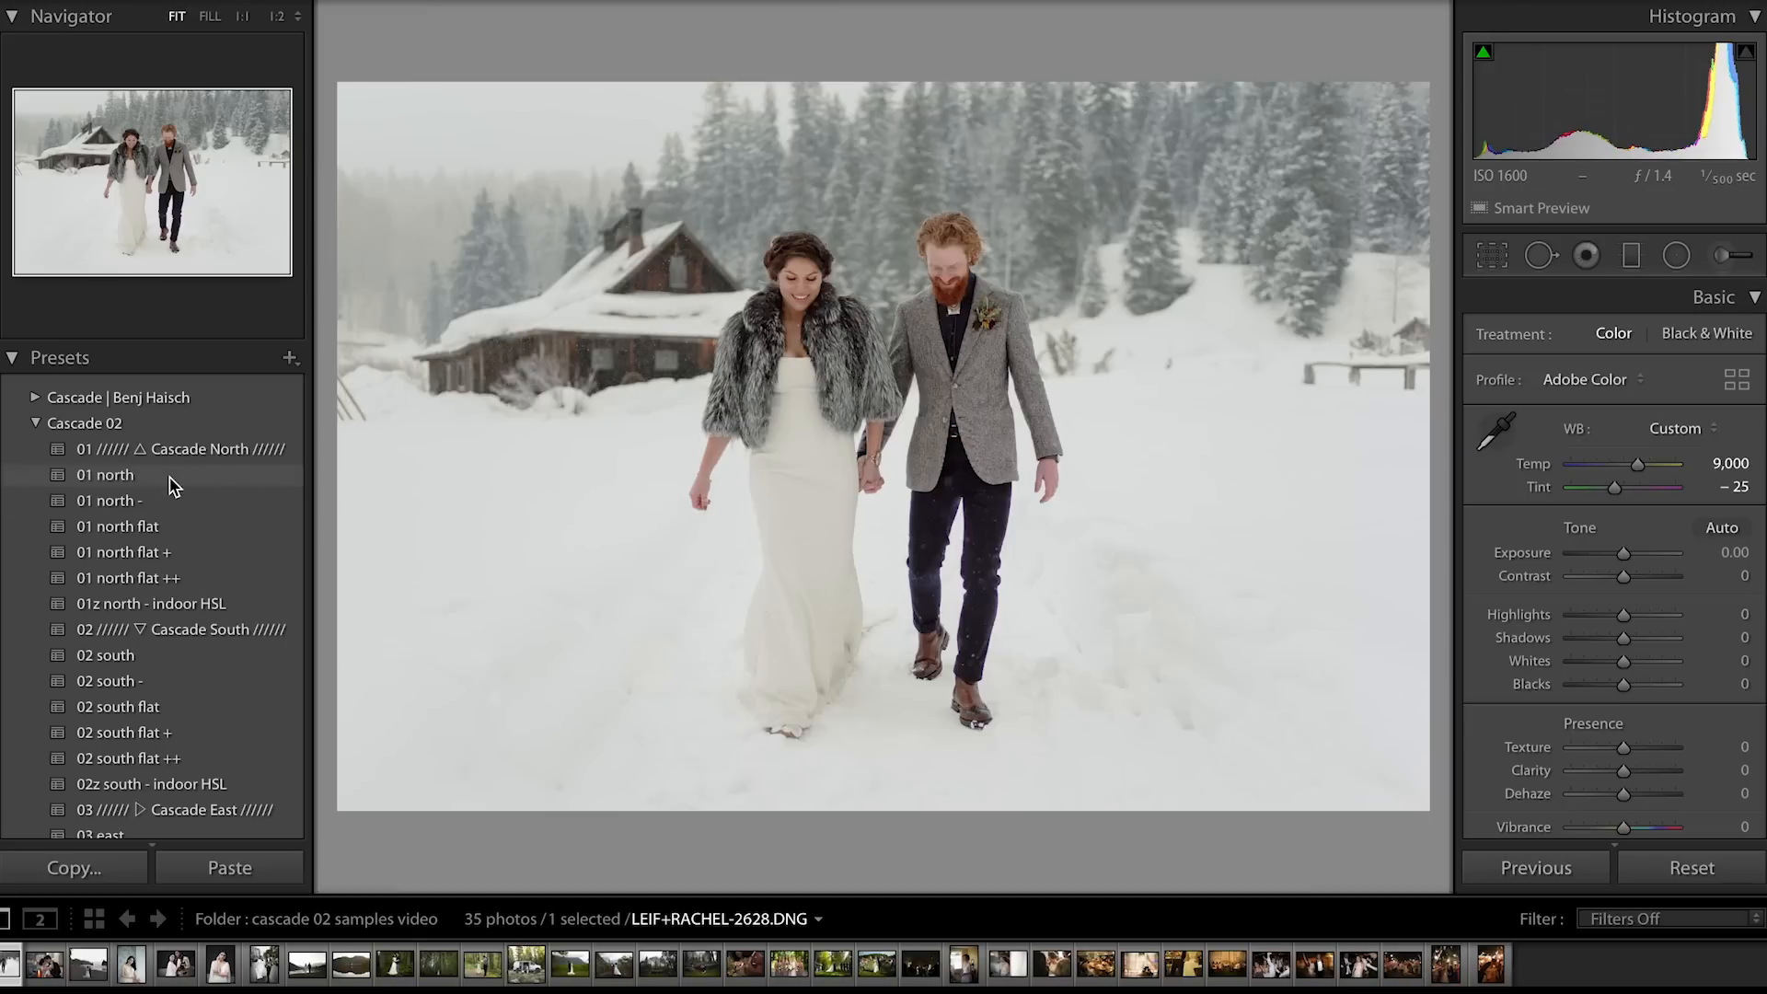
pyautogui.click(174, 487)
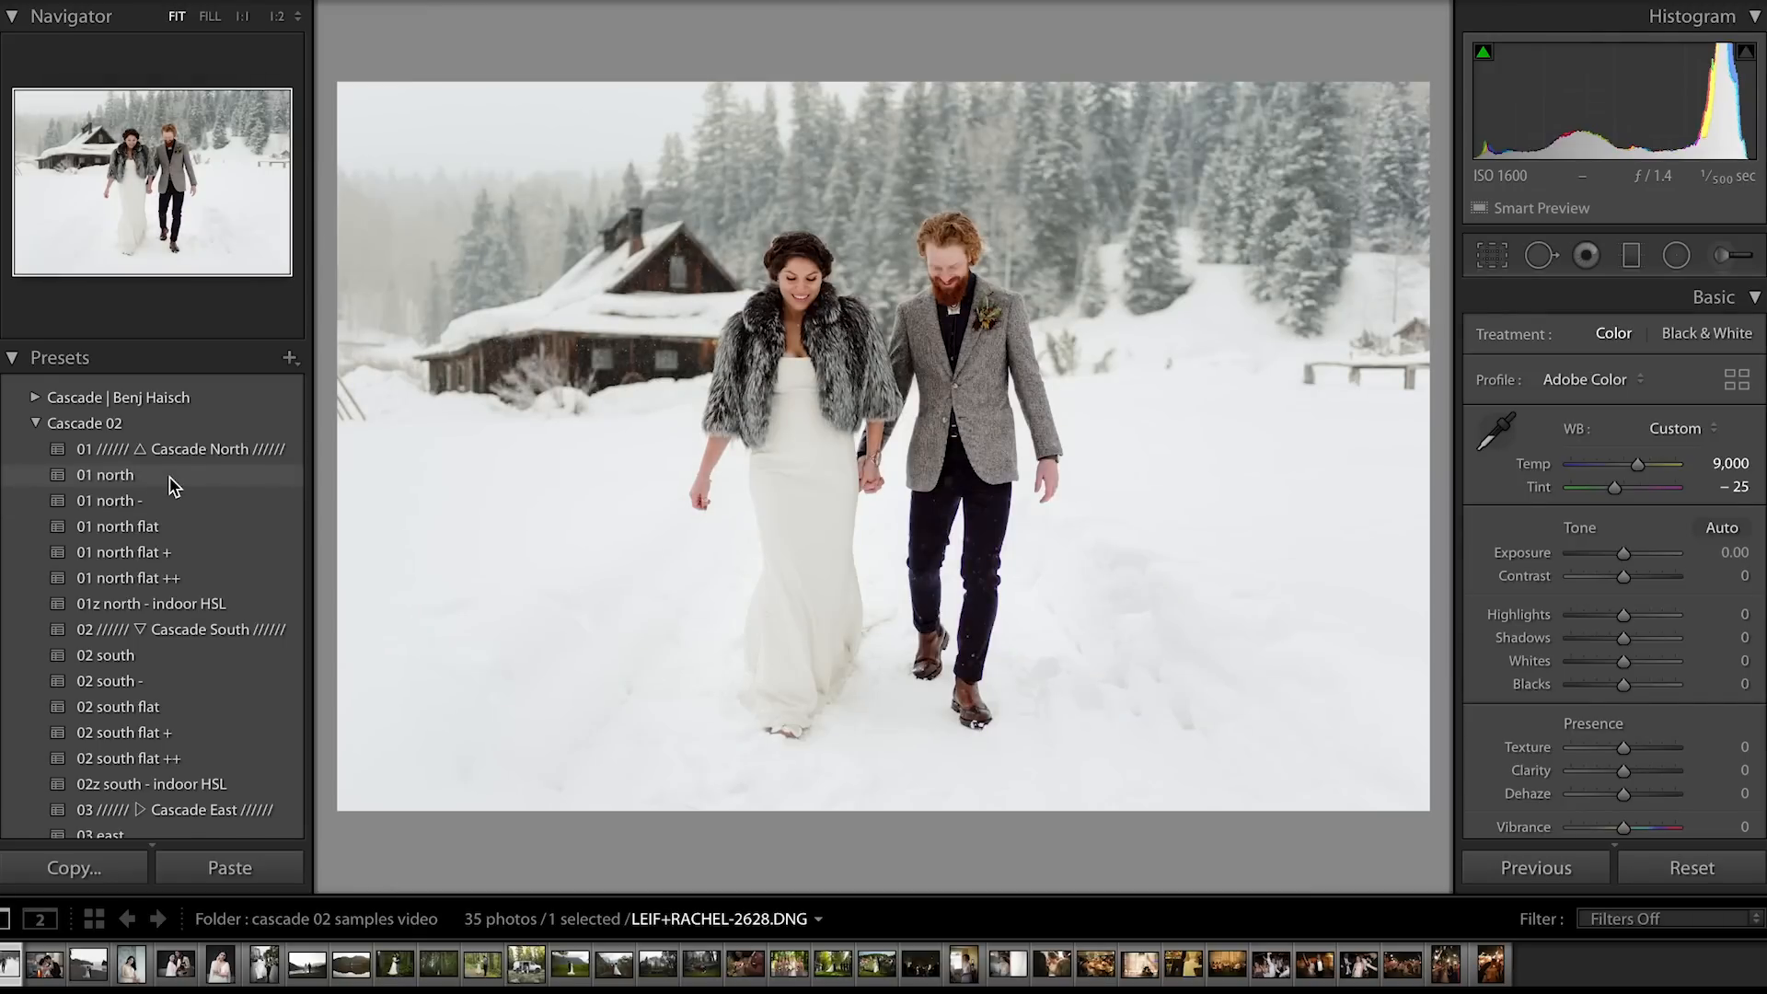
pyautogui.click(161, 659)
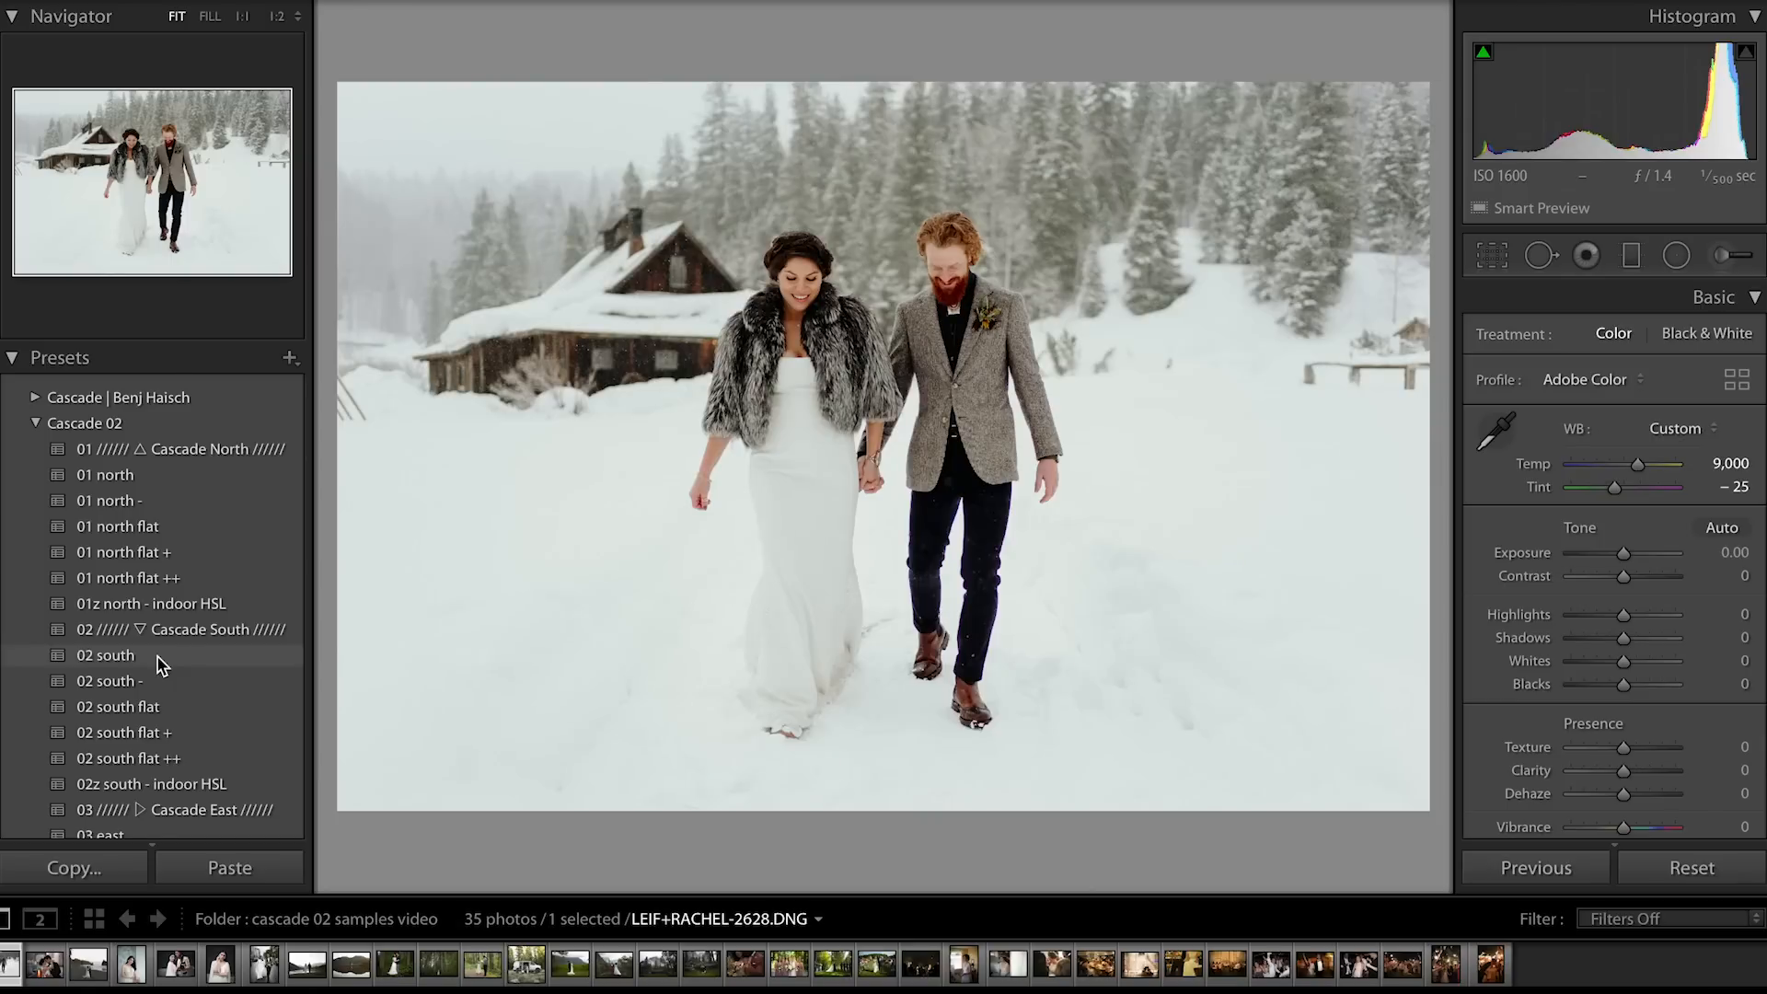
pyautogui.scroll(-3, 161, 663)
pyautogui.click(134, 679)
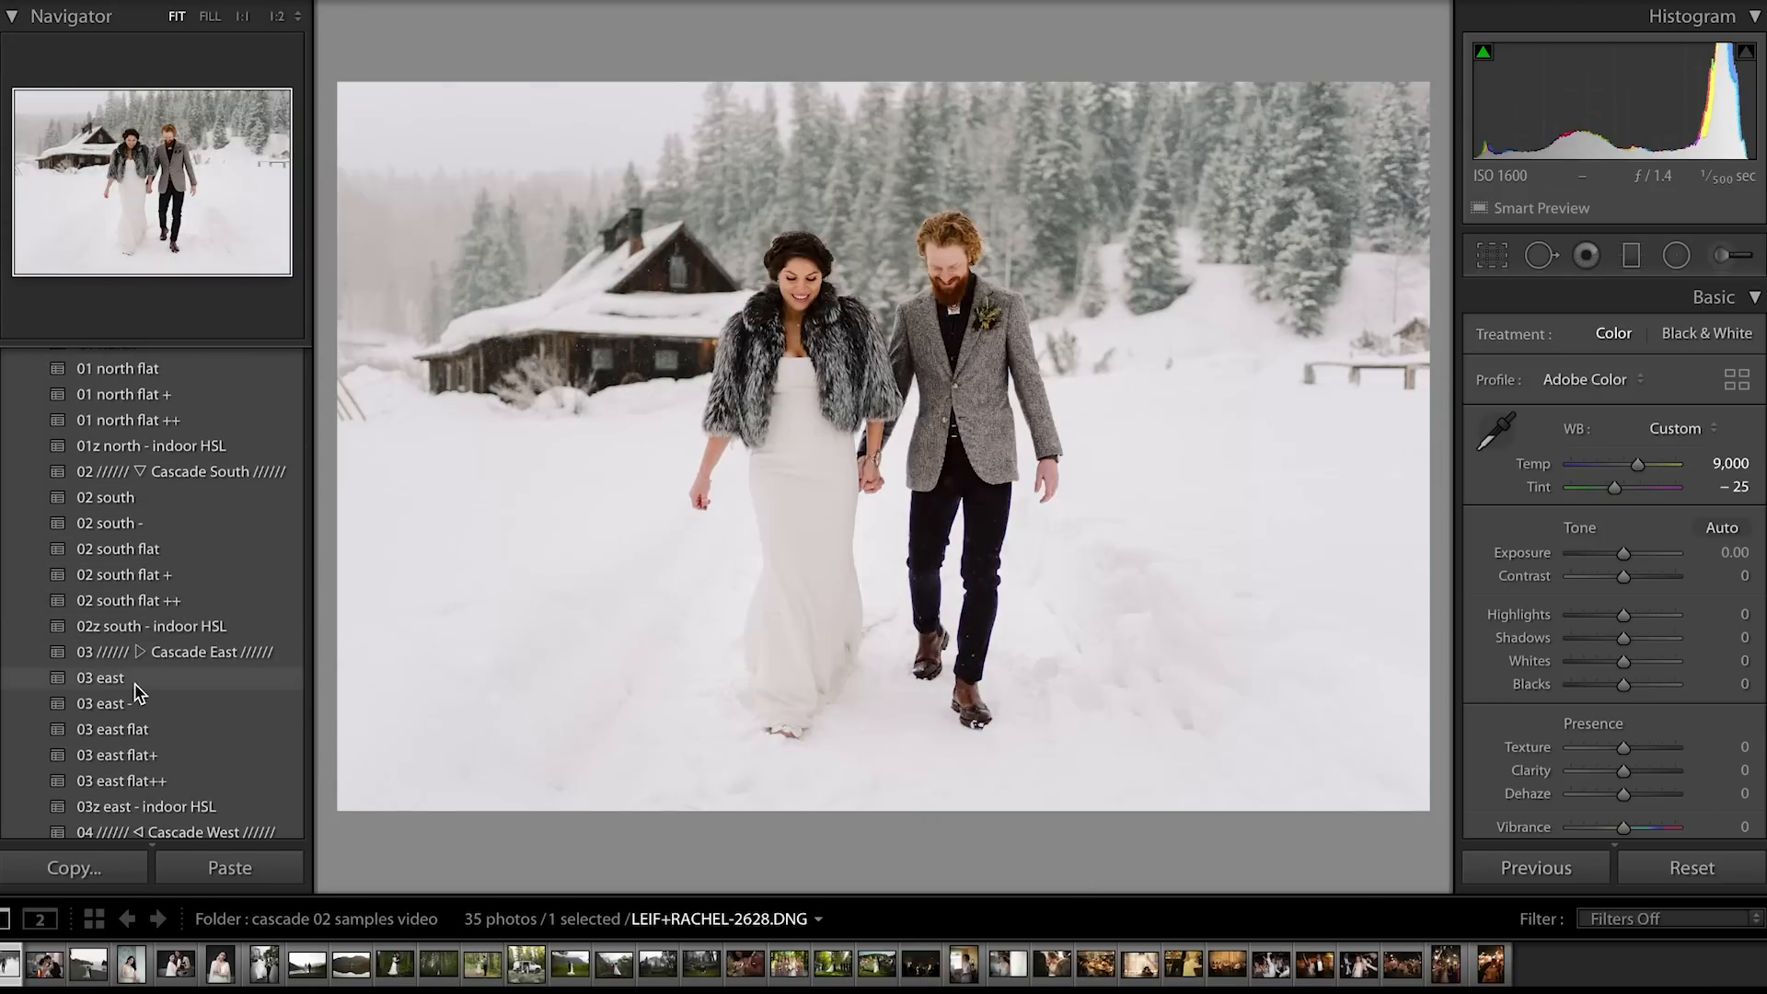
pyautogui.scroll(-5, 136, 686)
pyautogui.click(129, 598)
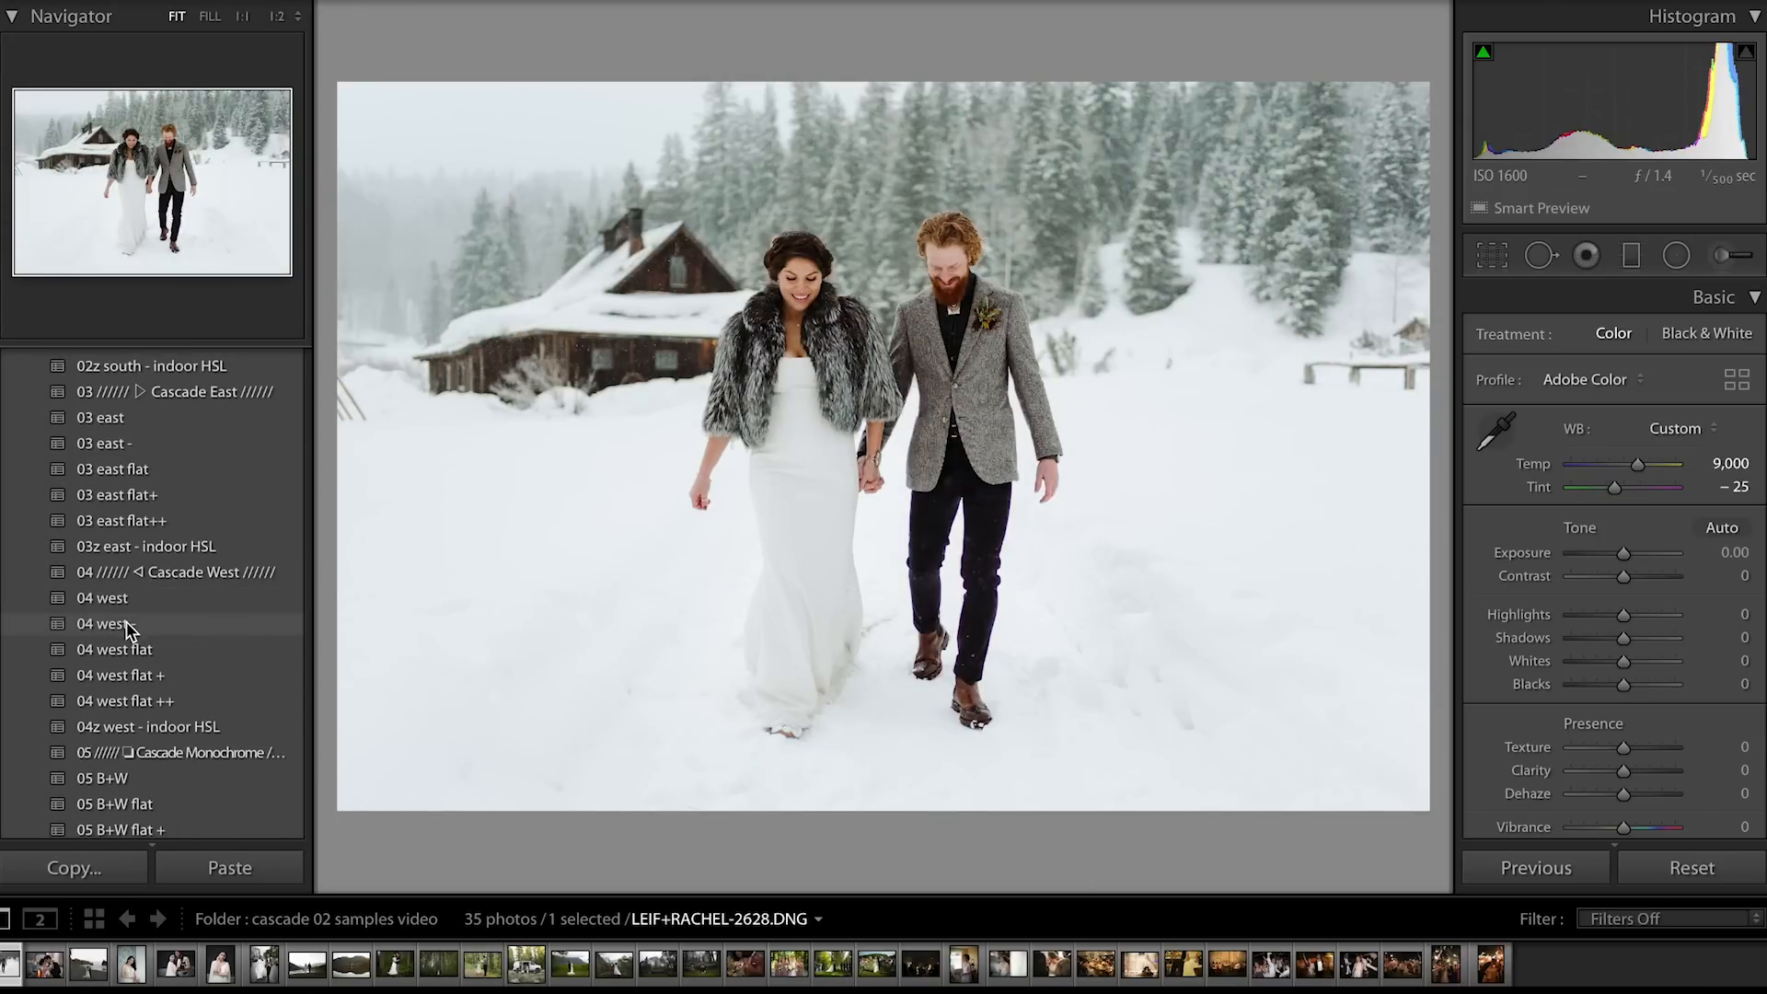
pyautogui.click(129, 624)
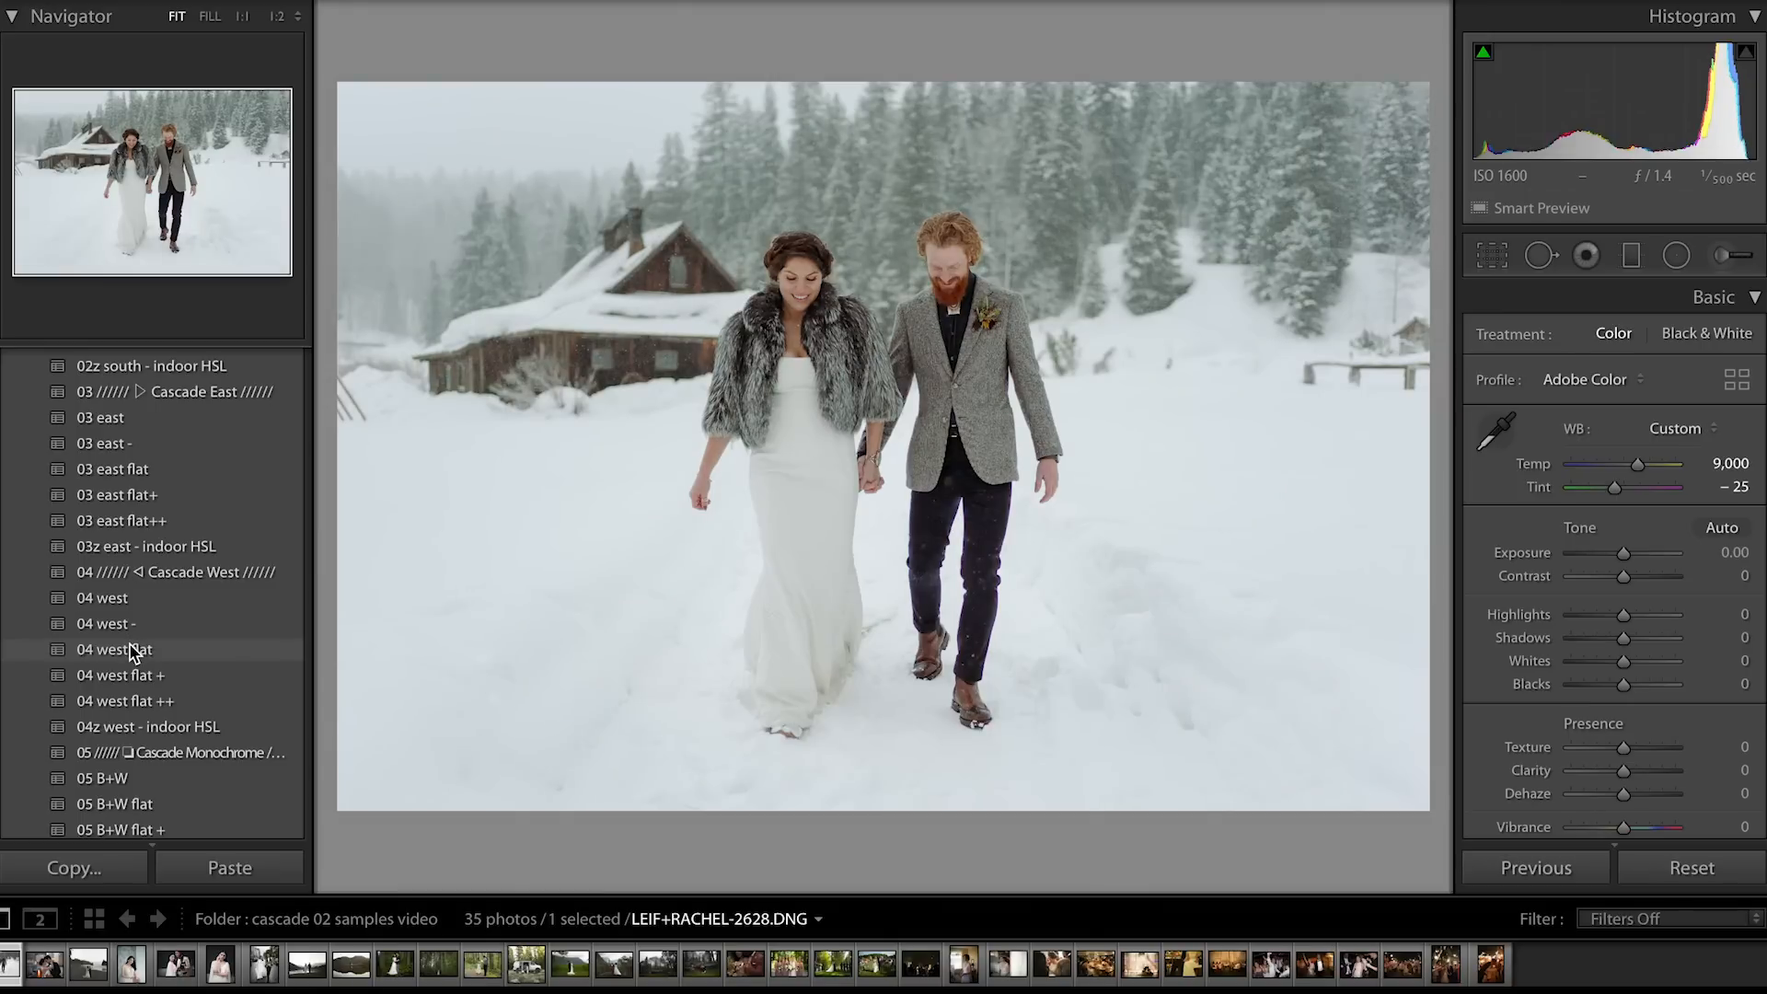
pyautogui.click(134, 676)
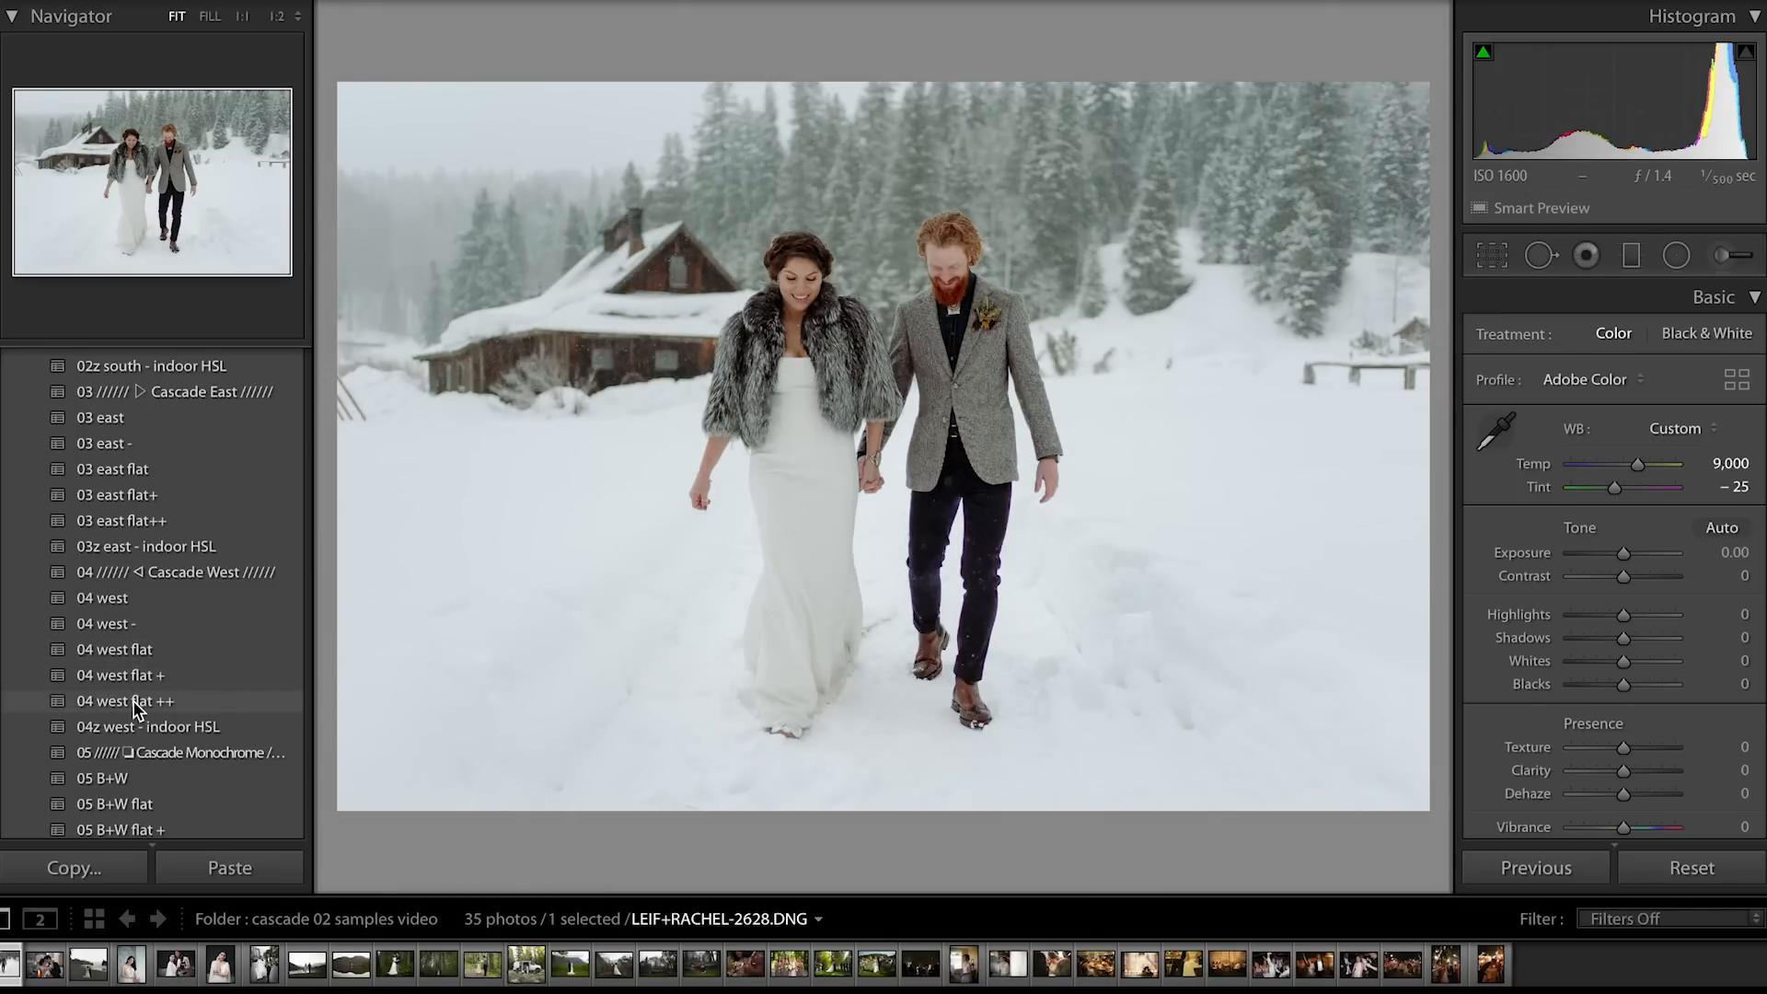
# Apply the 01 north flat preset to the snowy couple photo and set Dehaze to +11
pyautogui.scroll(5, 140, 663)
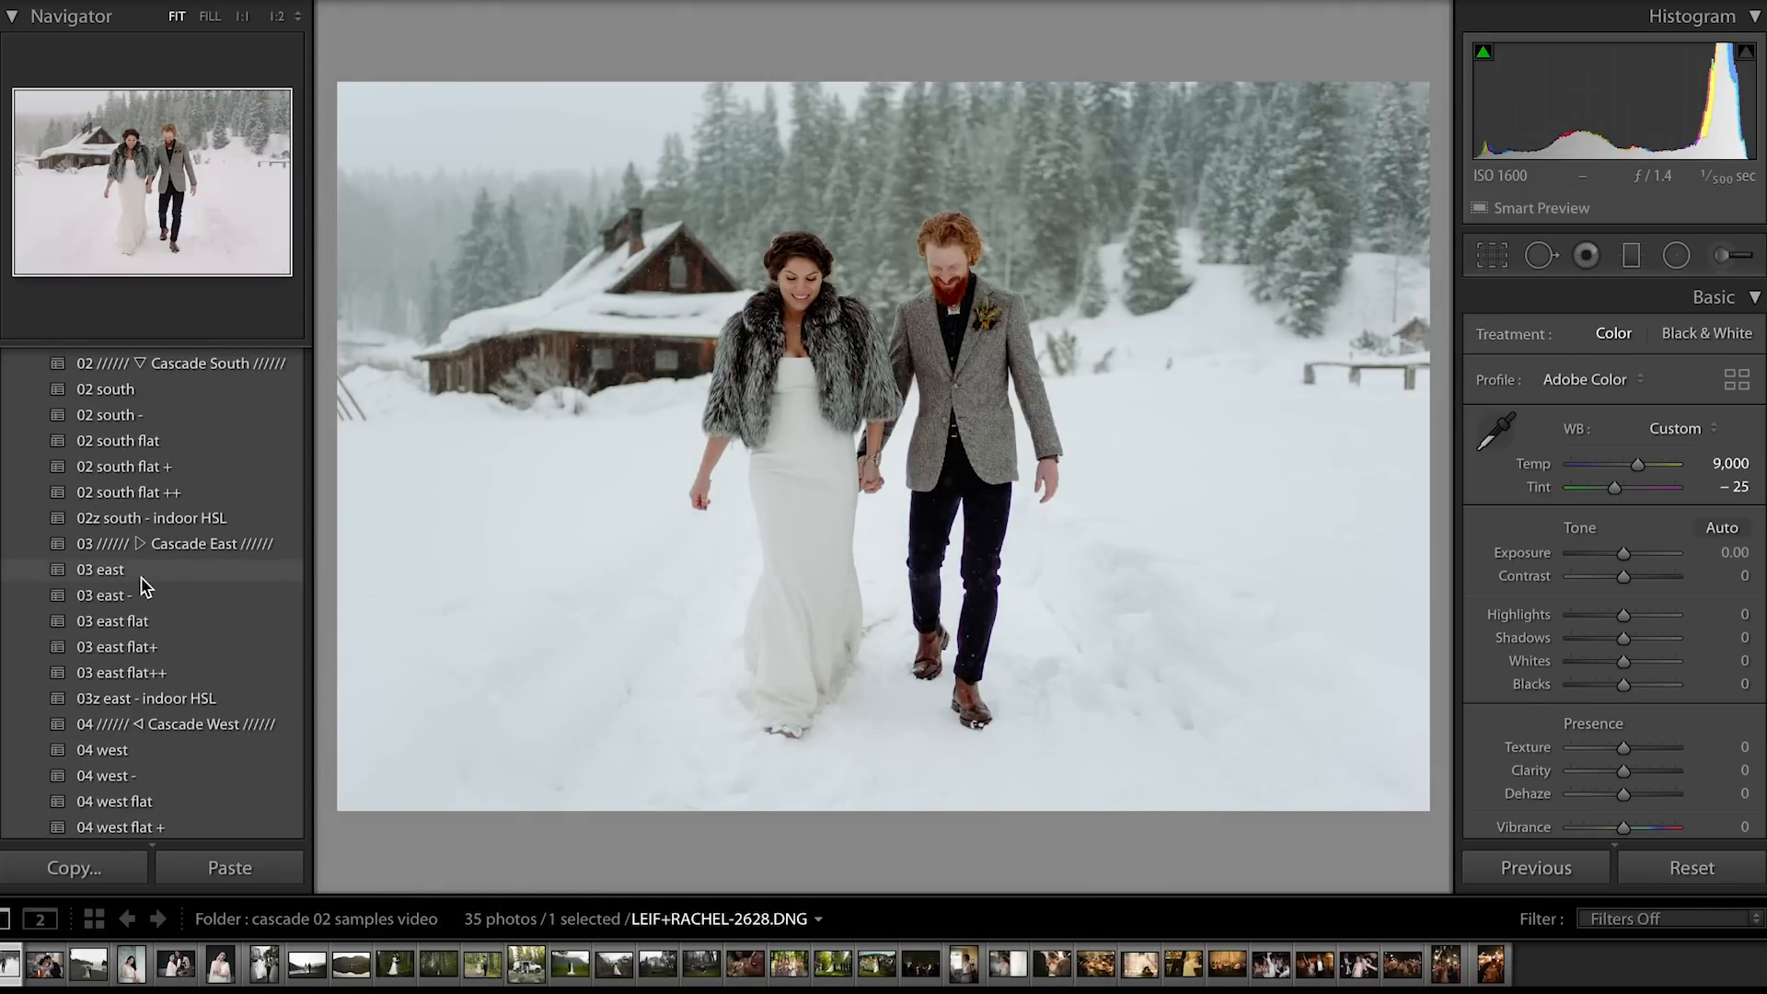
pyautogui.scroll(8, 143, 584)
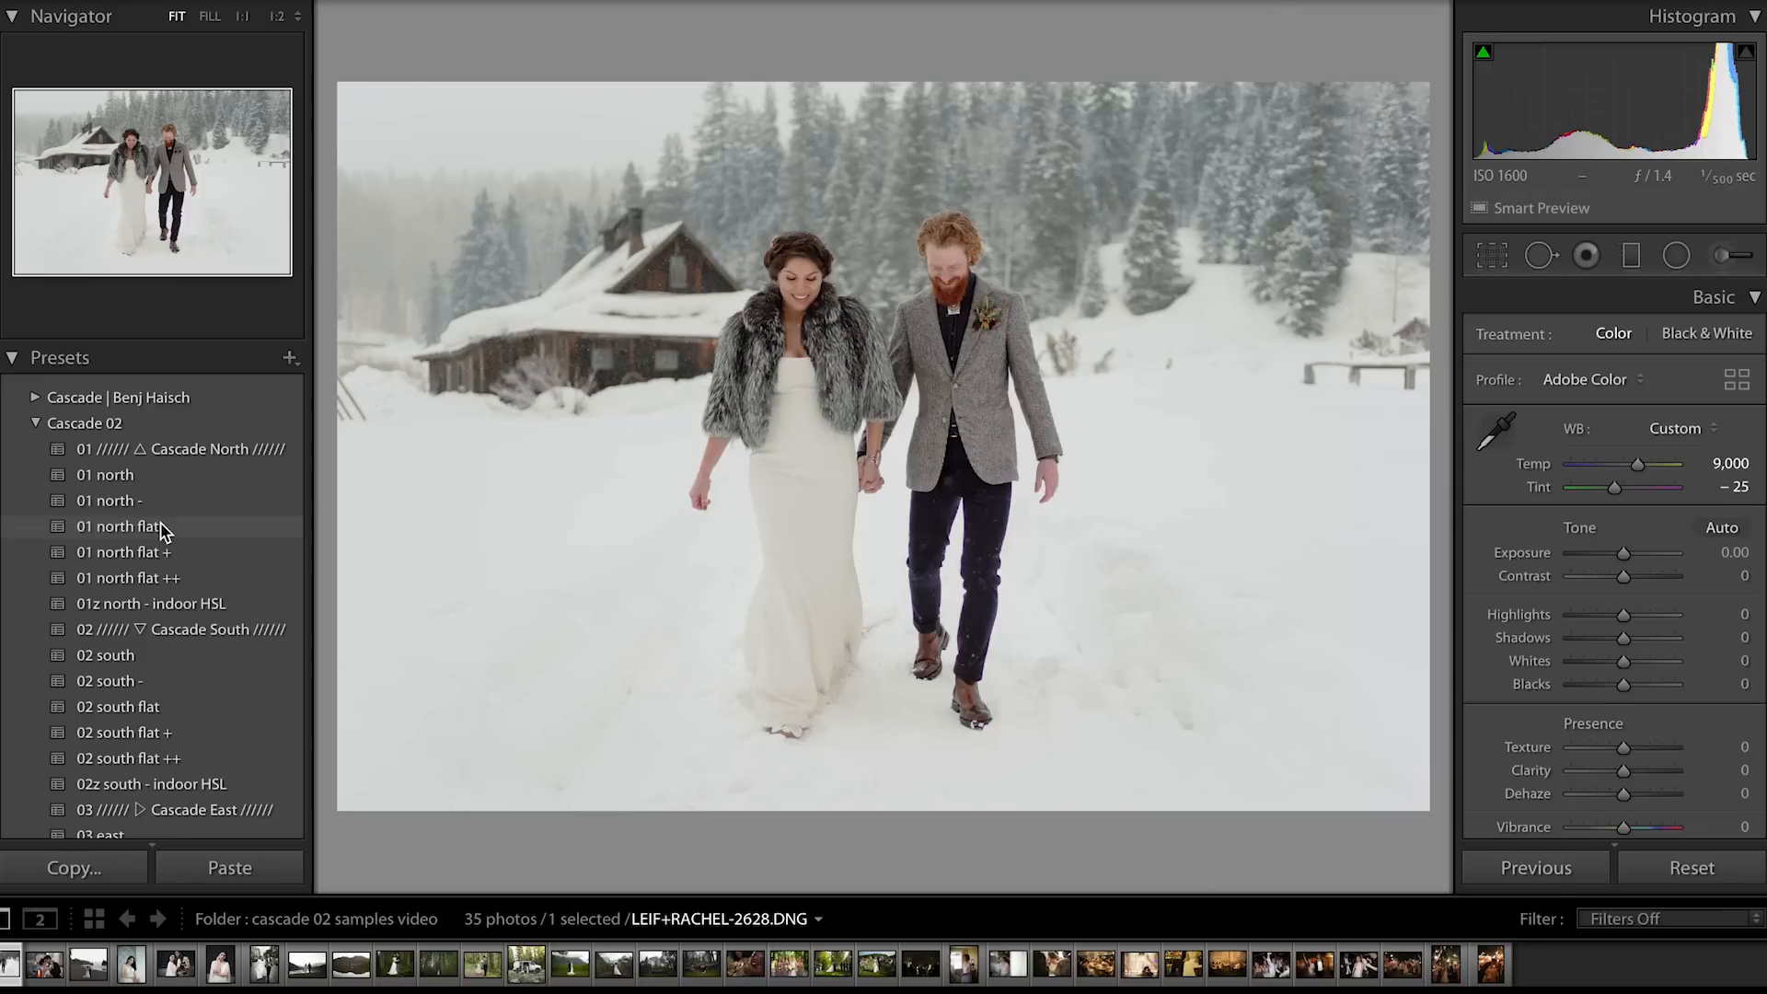
pyautogui.click(160, 527)
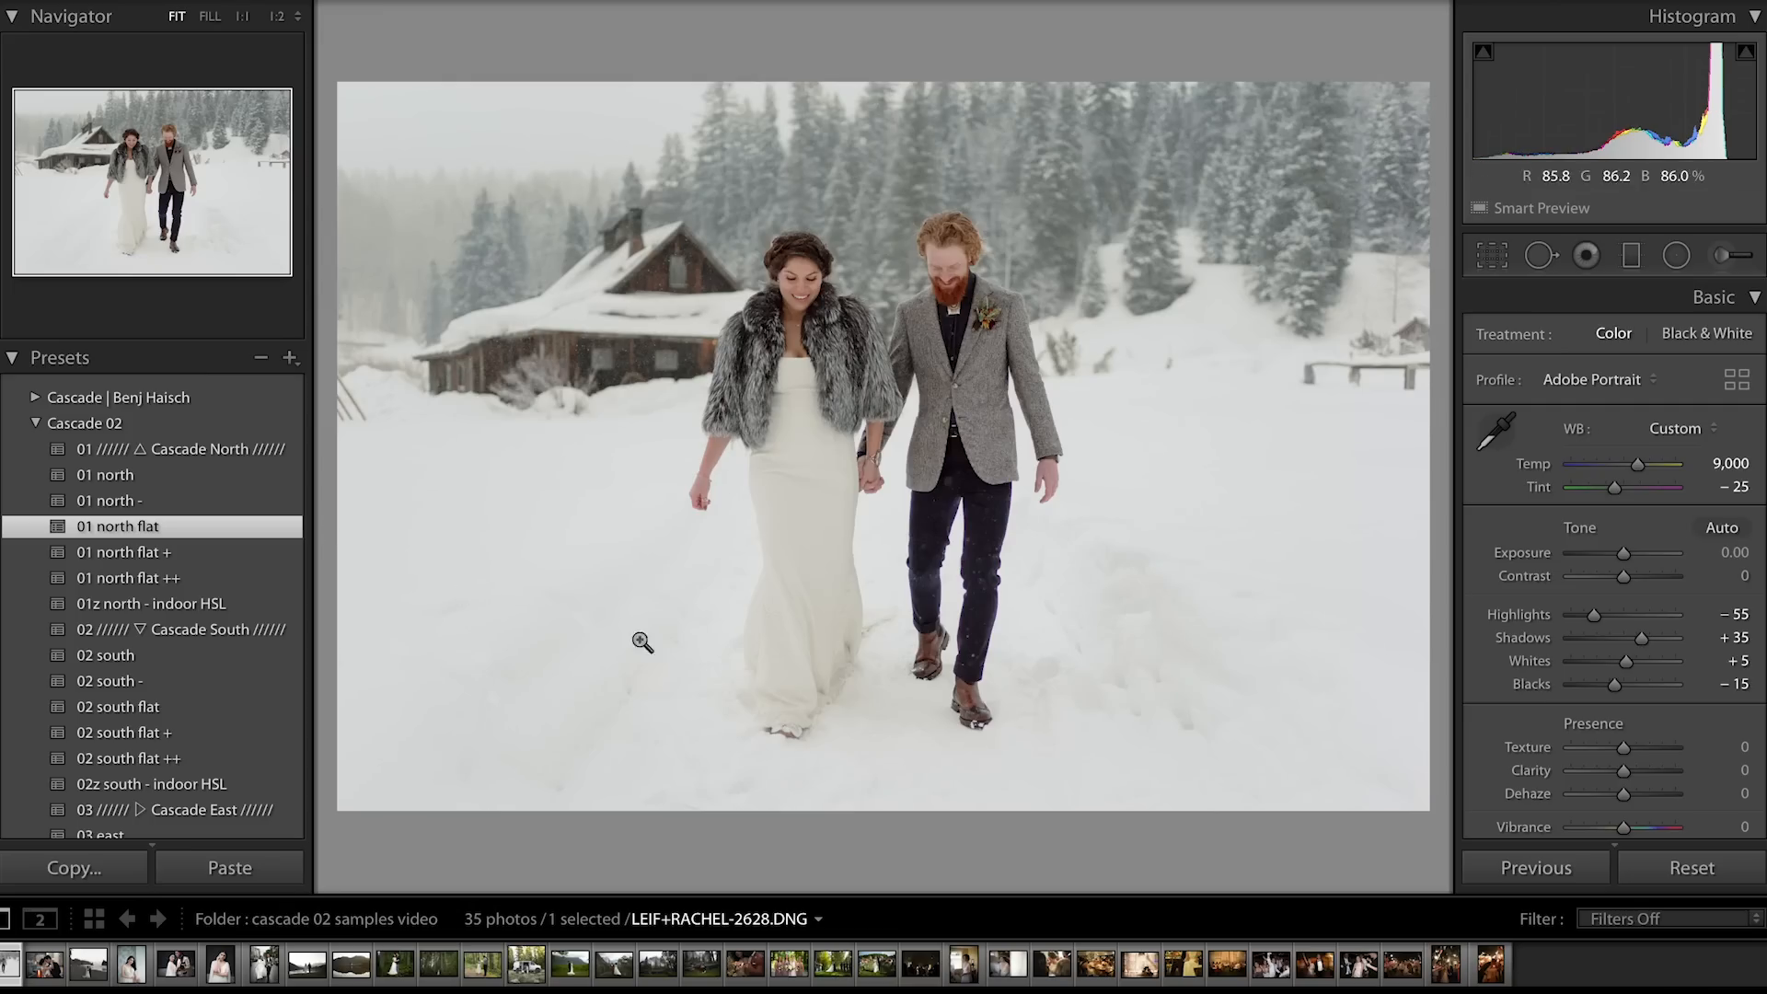
pyautogui.moveTo(1624, 793); pyautogui.dragTo(1631, 797)
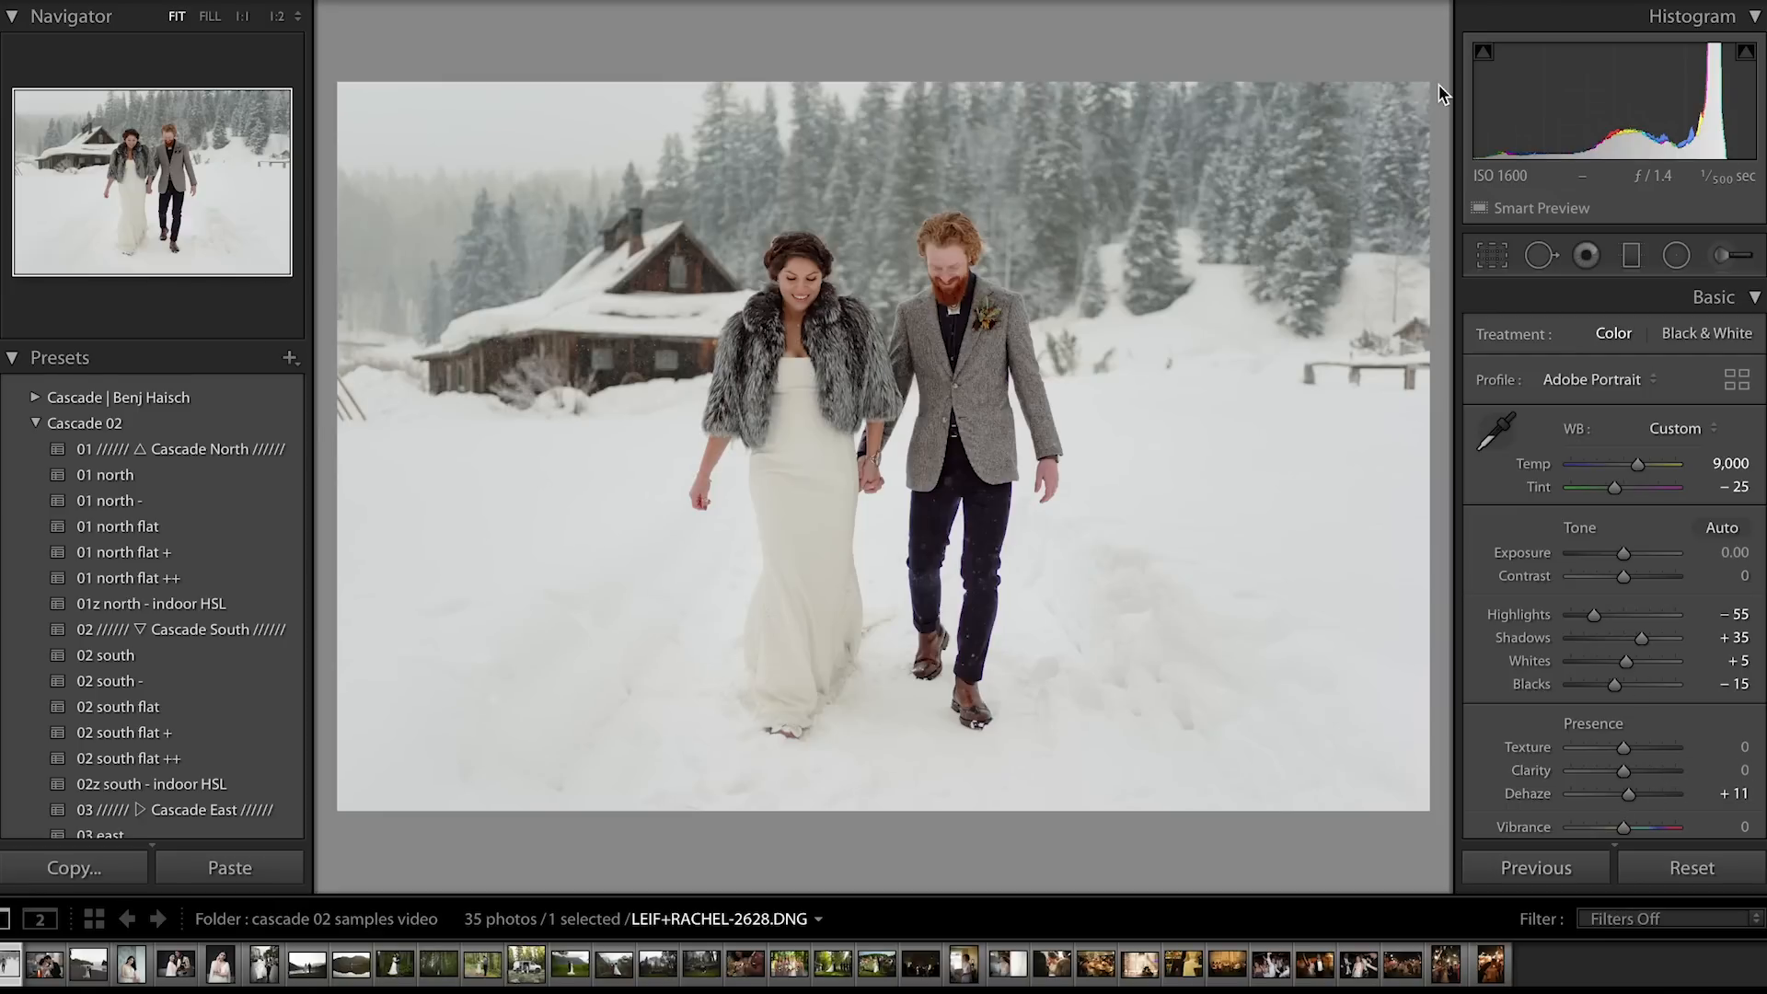
# Advance past the city couple photo to the beach couple photo and preview the 01 north and 01 north - presets
pyautogui.press('Right')
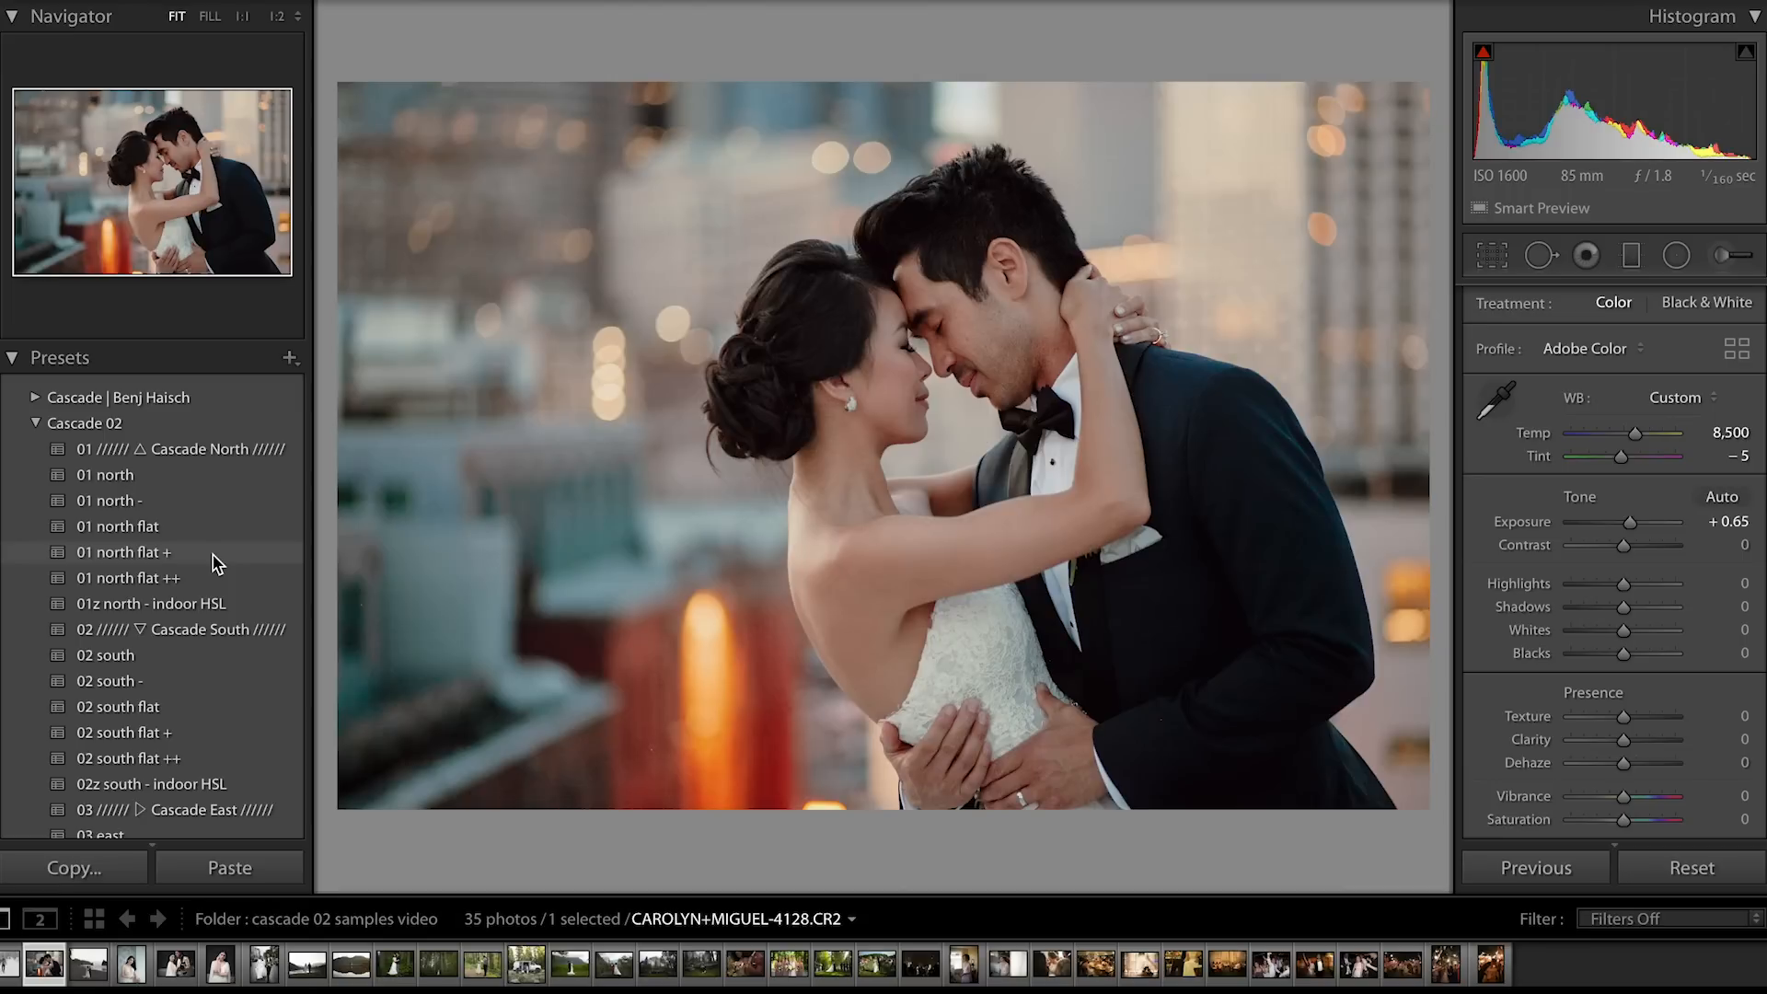
pyautogui.scroll(-6, 218, 563)
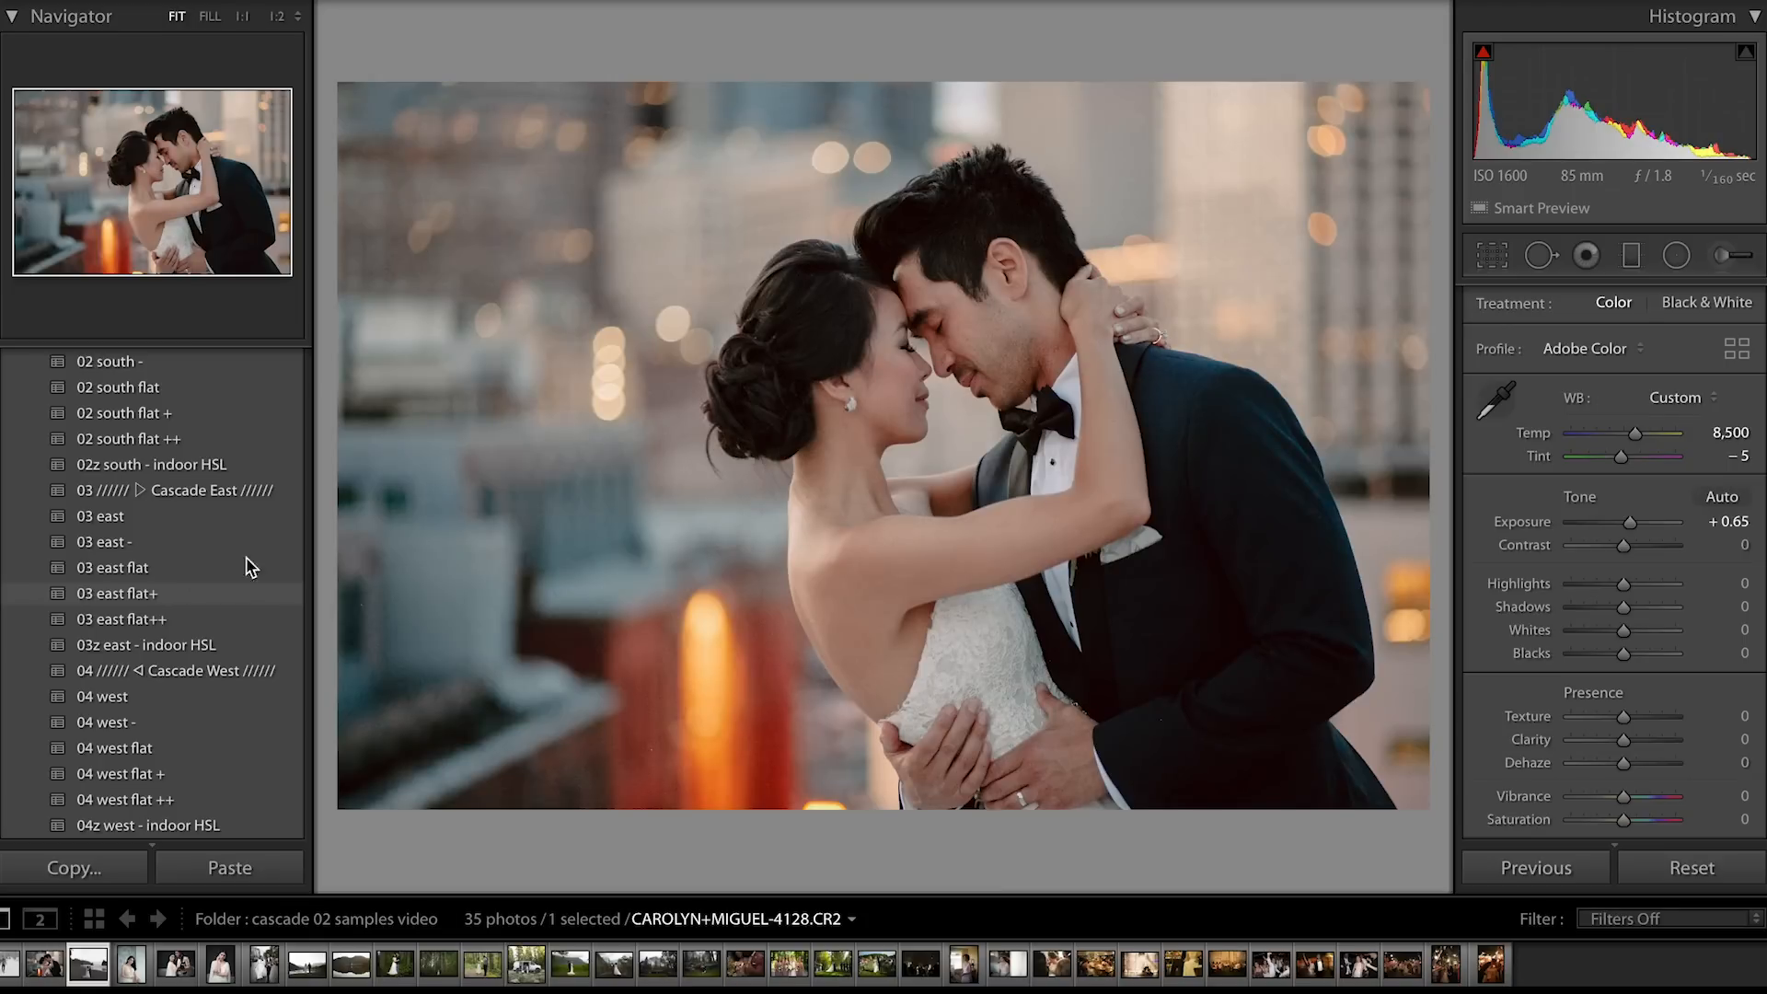
pyautogui.press('Right')
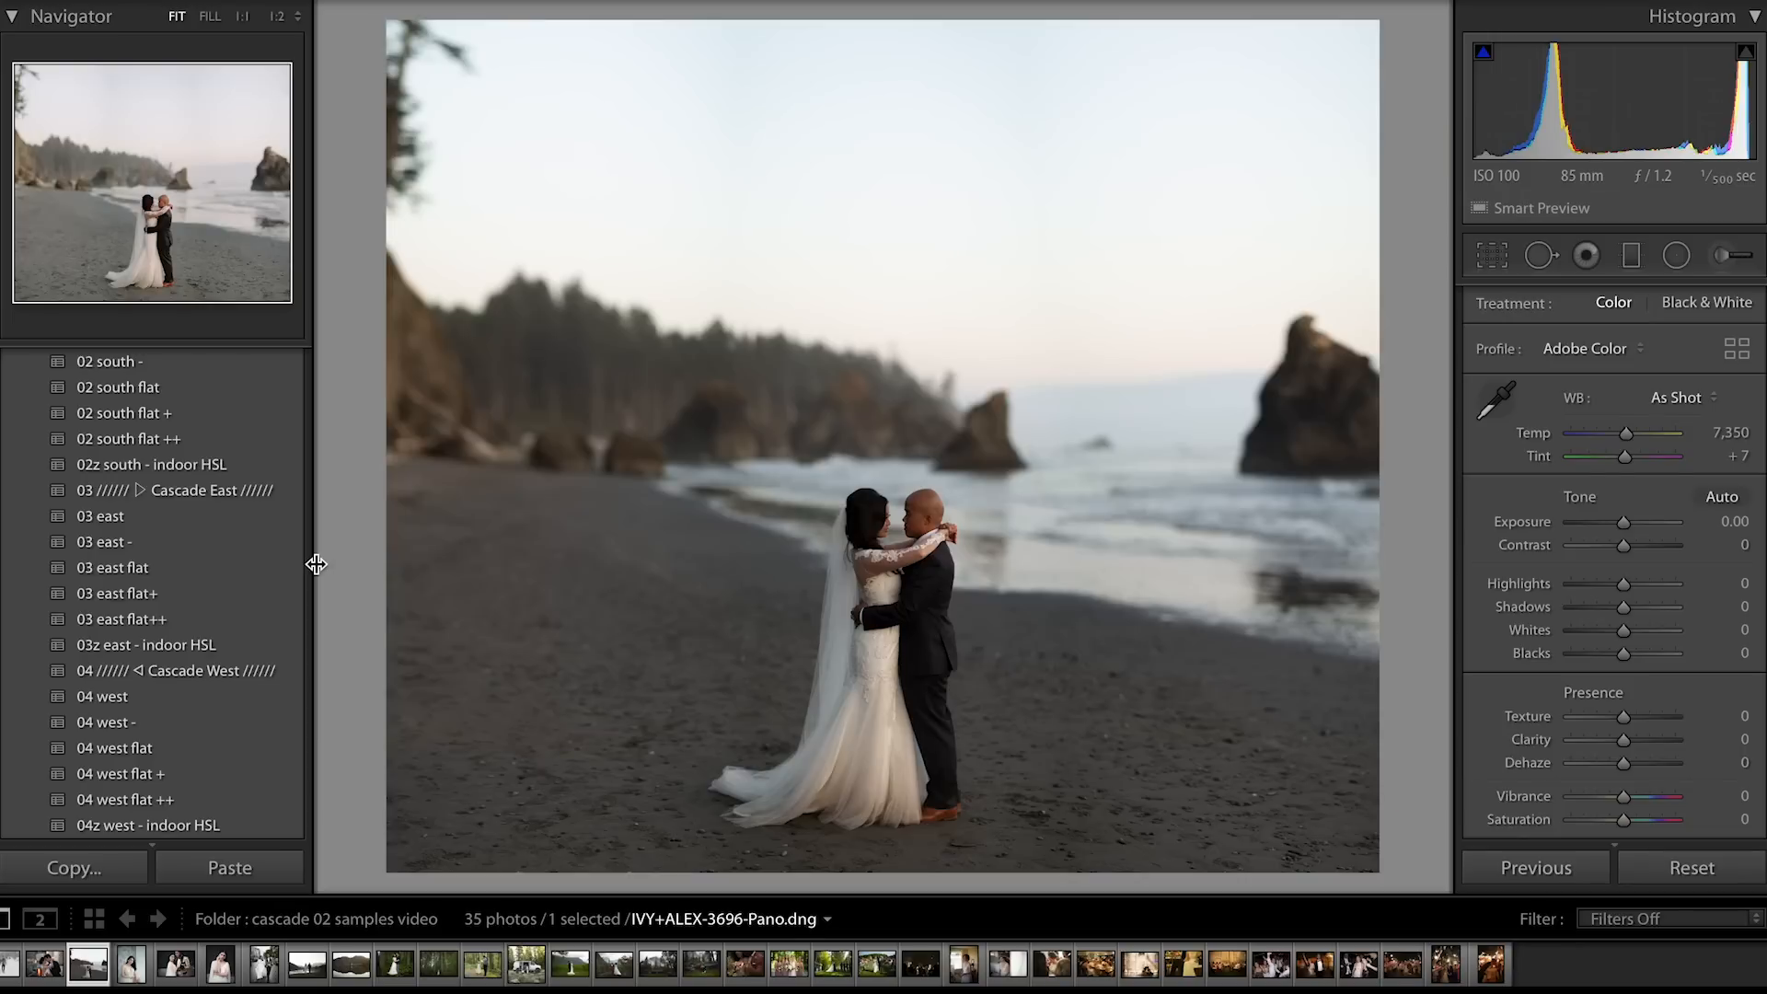
pyautogui.scroll(5, 210, 543)
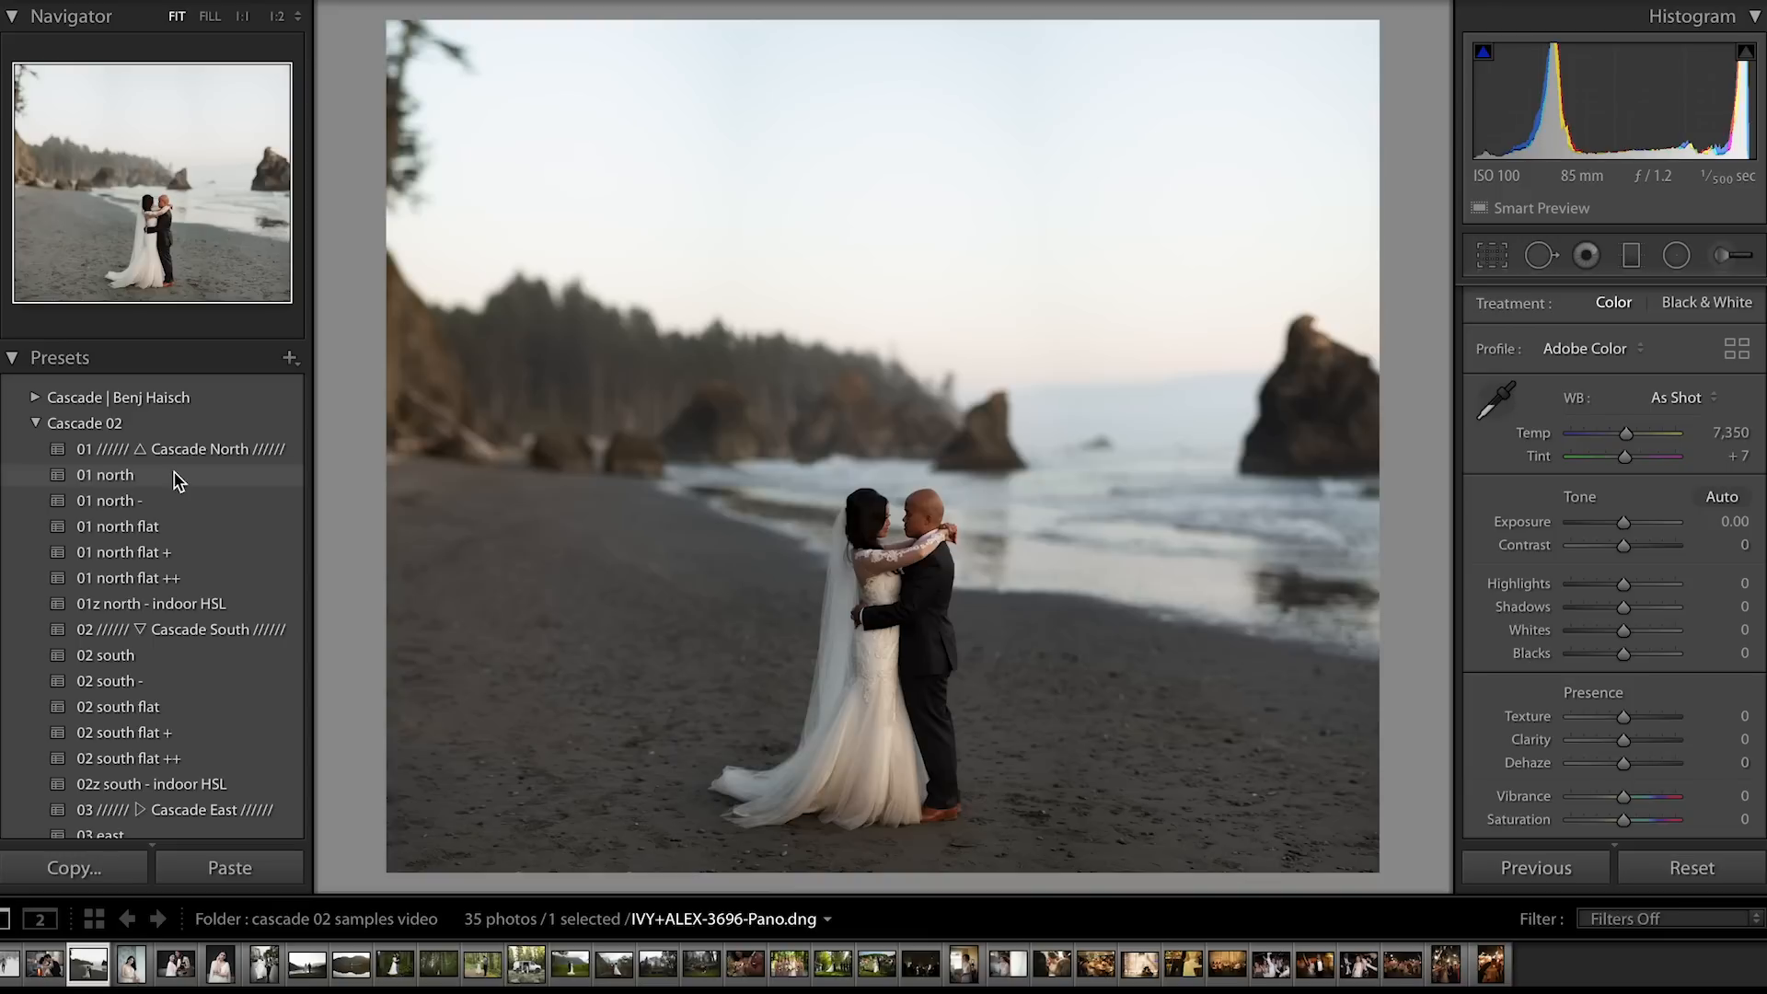
pyautogui.click(176, 477)
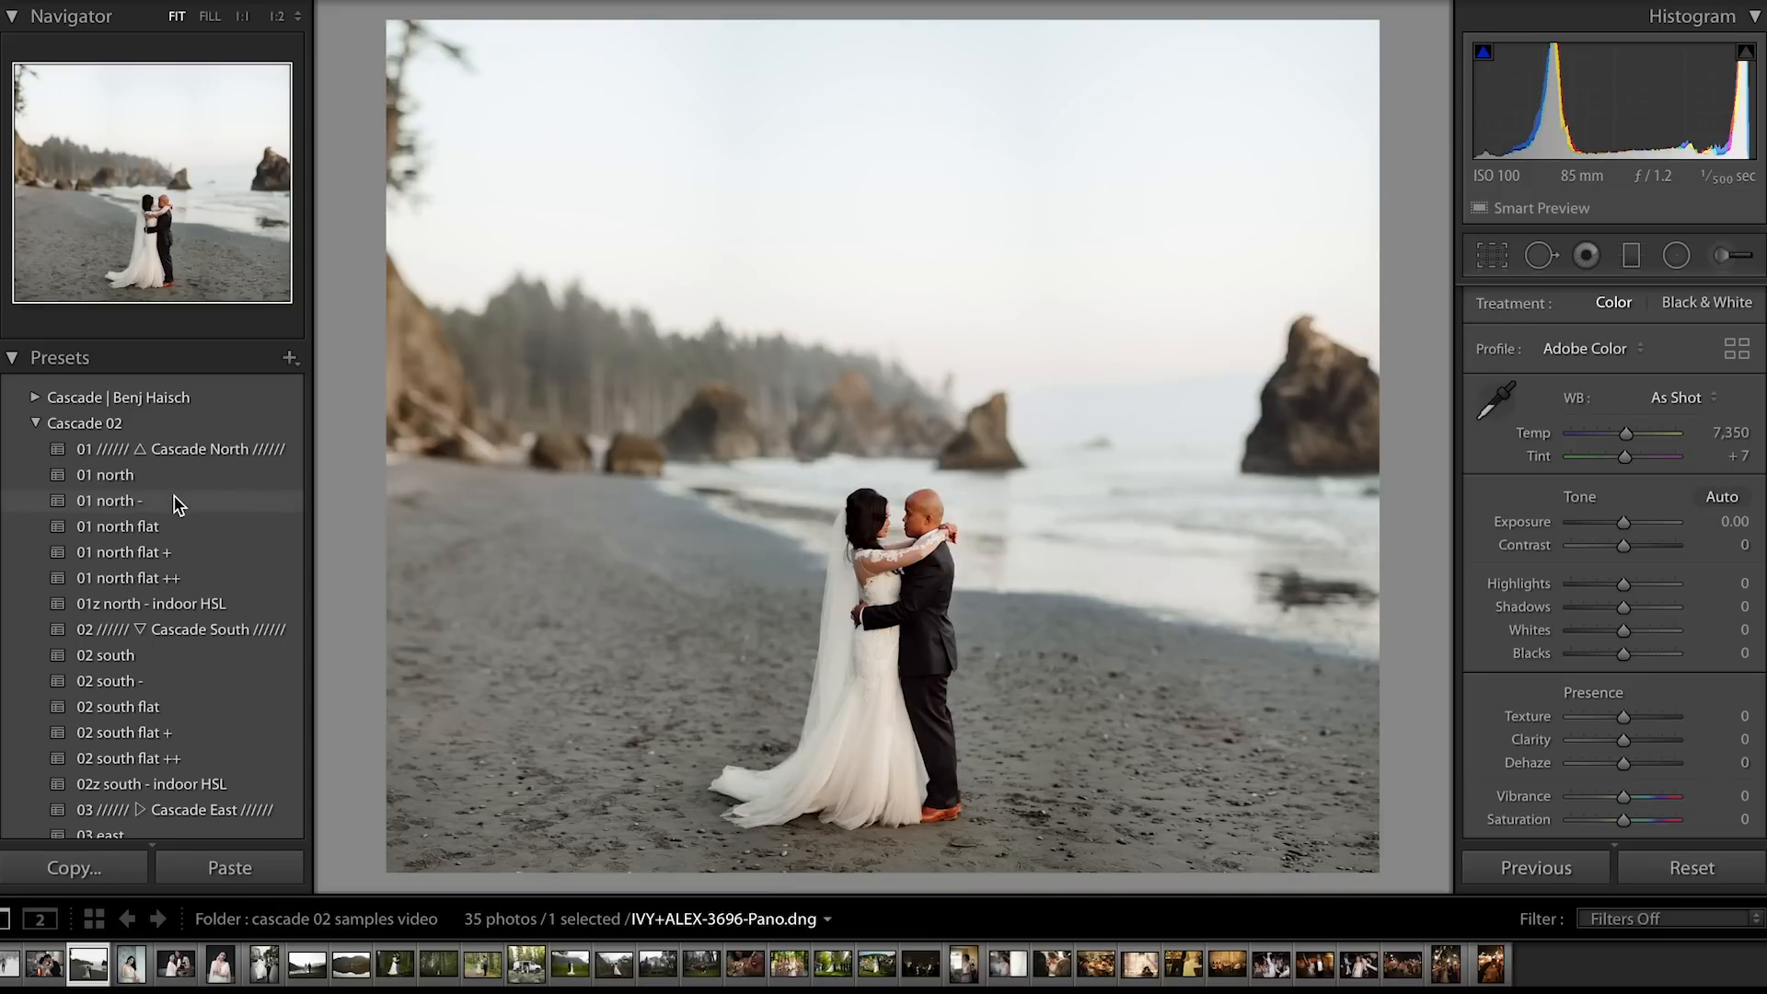
pyautogui.click(177, 502)
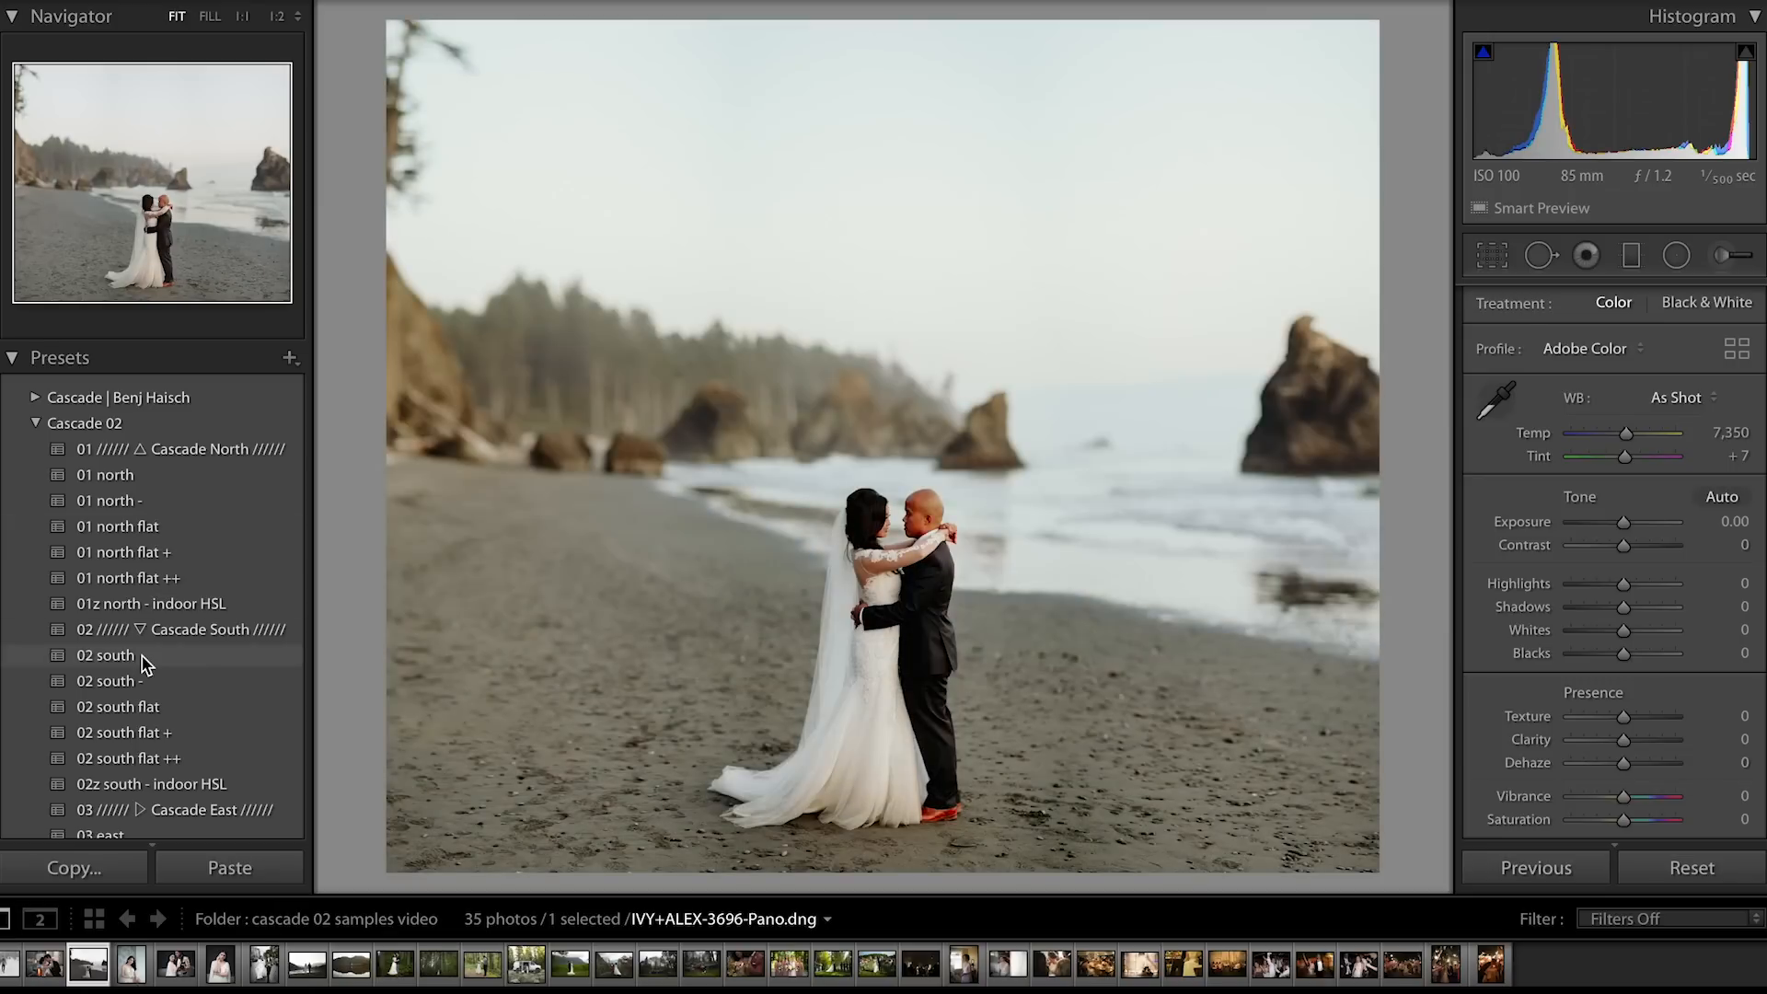
# Preview the Cascade South, East and West presets and their flat variants on the beach couple photo
pyautogui.scroll(-2, 145, 664)
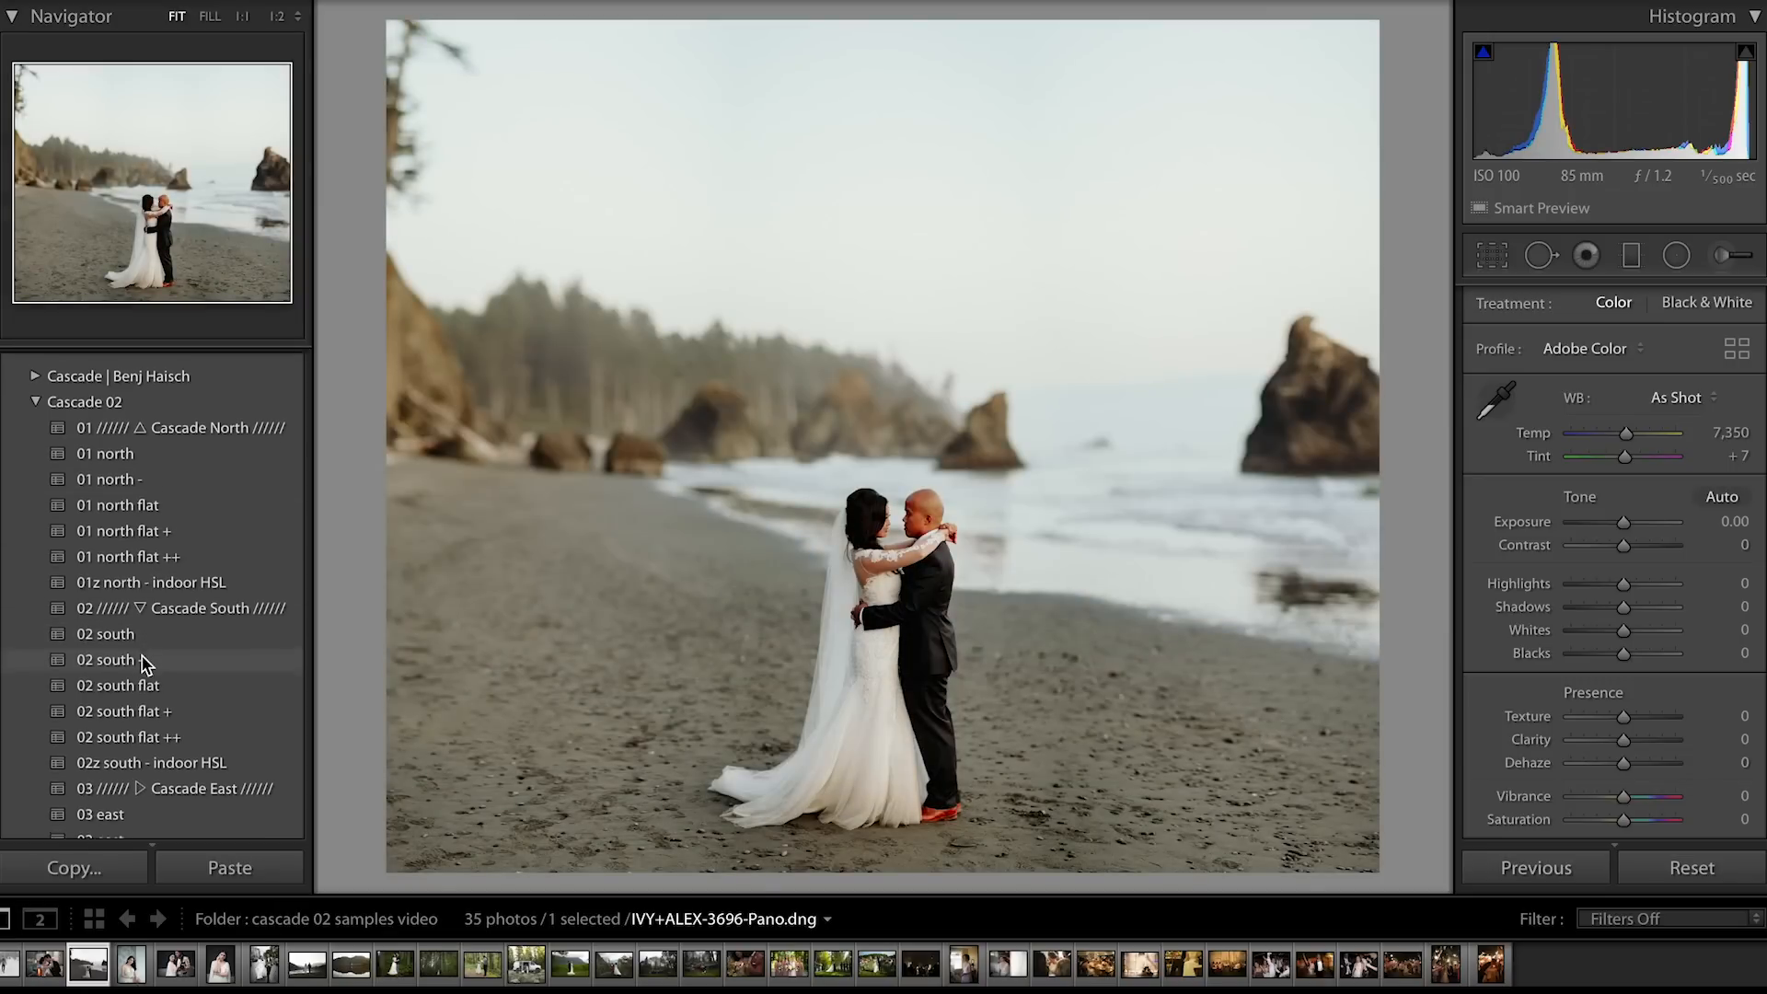
pyautogui.scroll(-1, 145, 665)
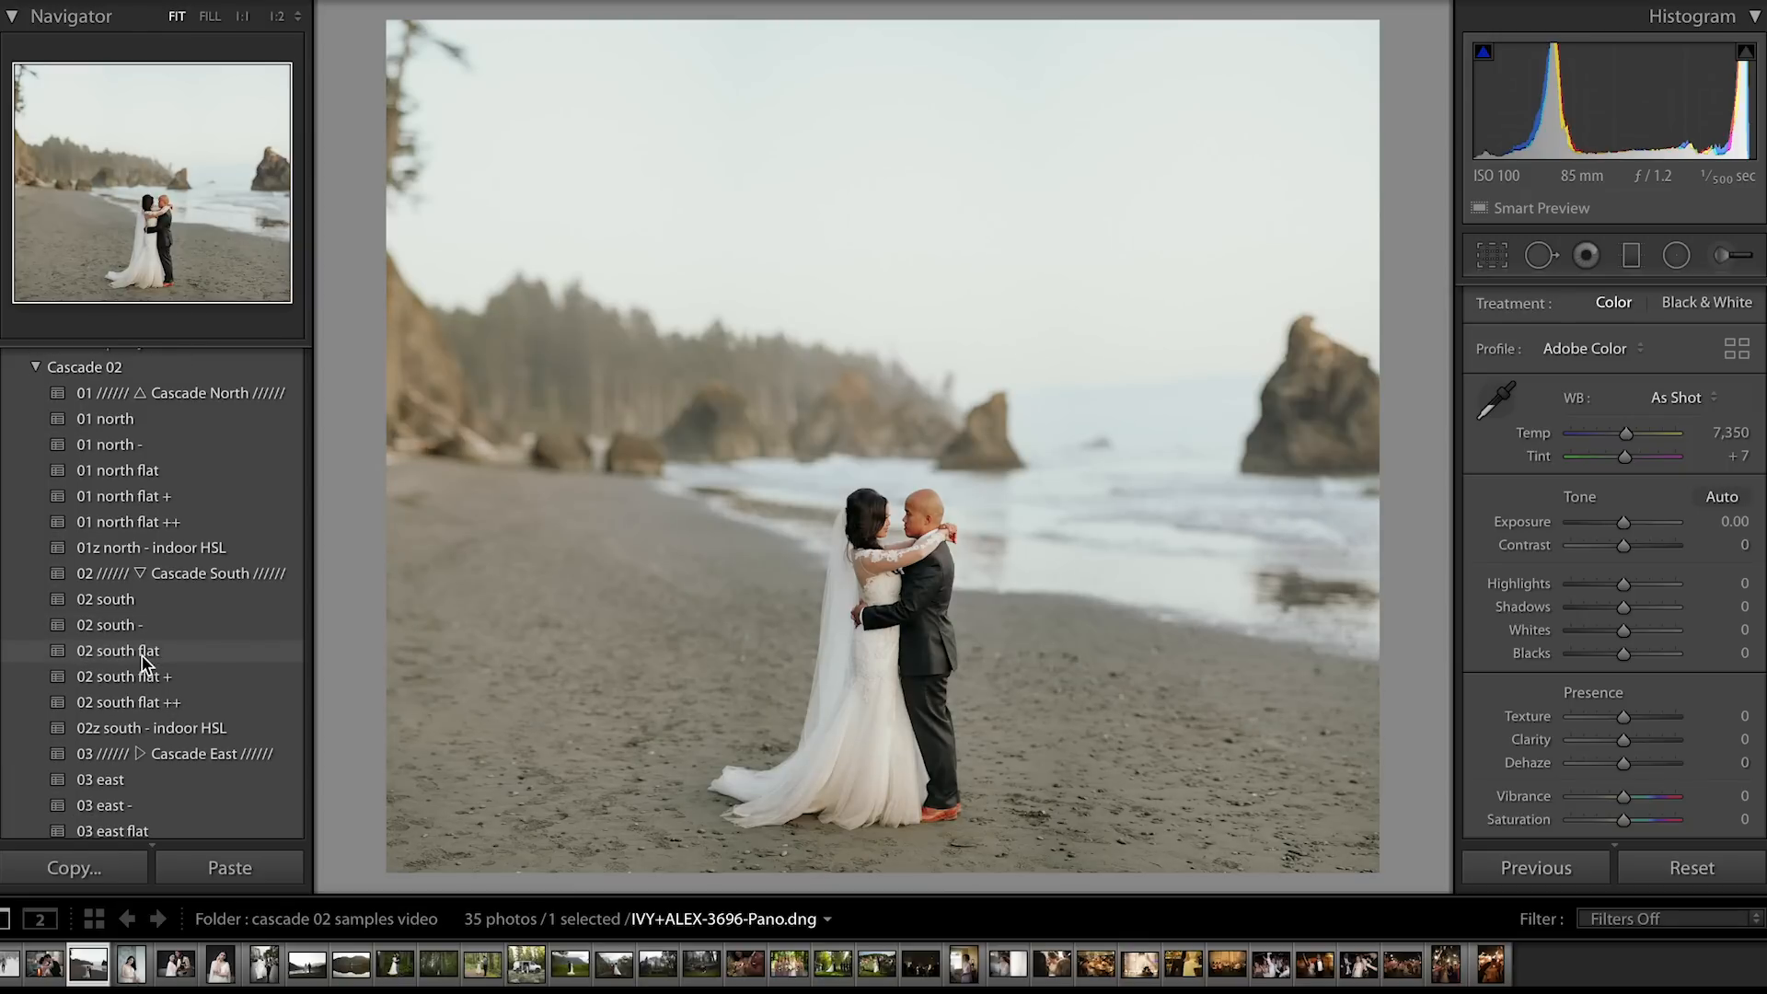
pyautogui.scroll(-1, 146, 663)
pyautogui.scroll(-5, 146, 662)
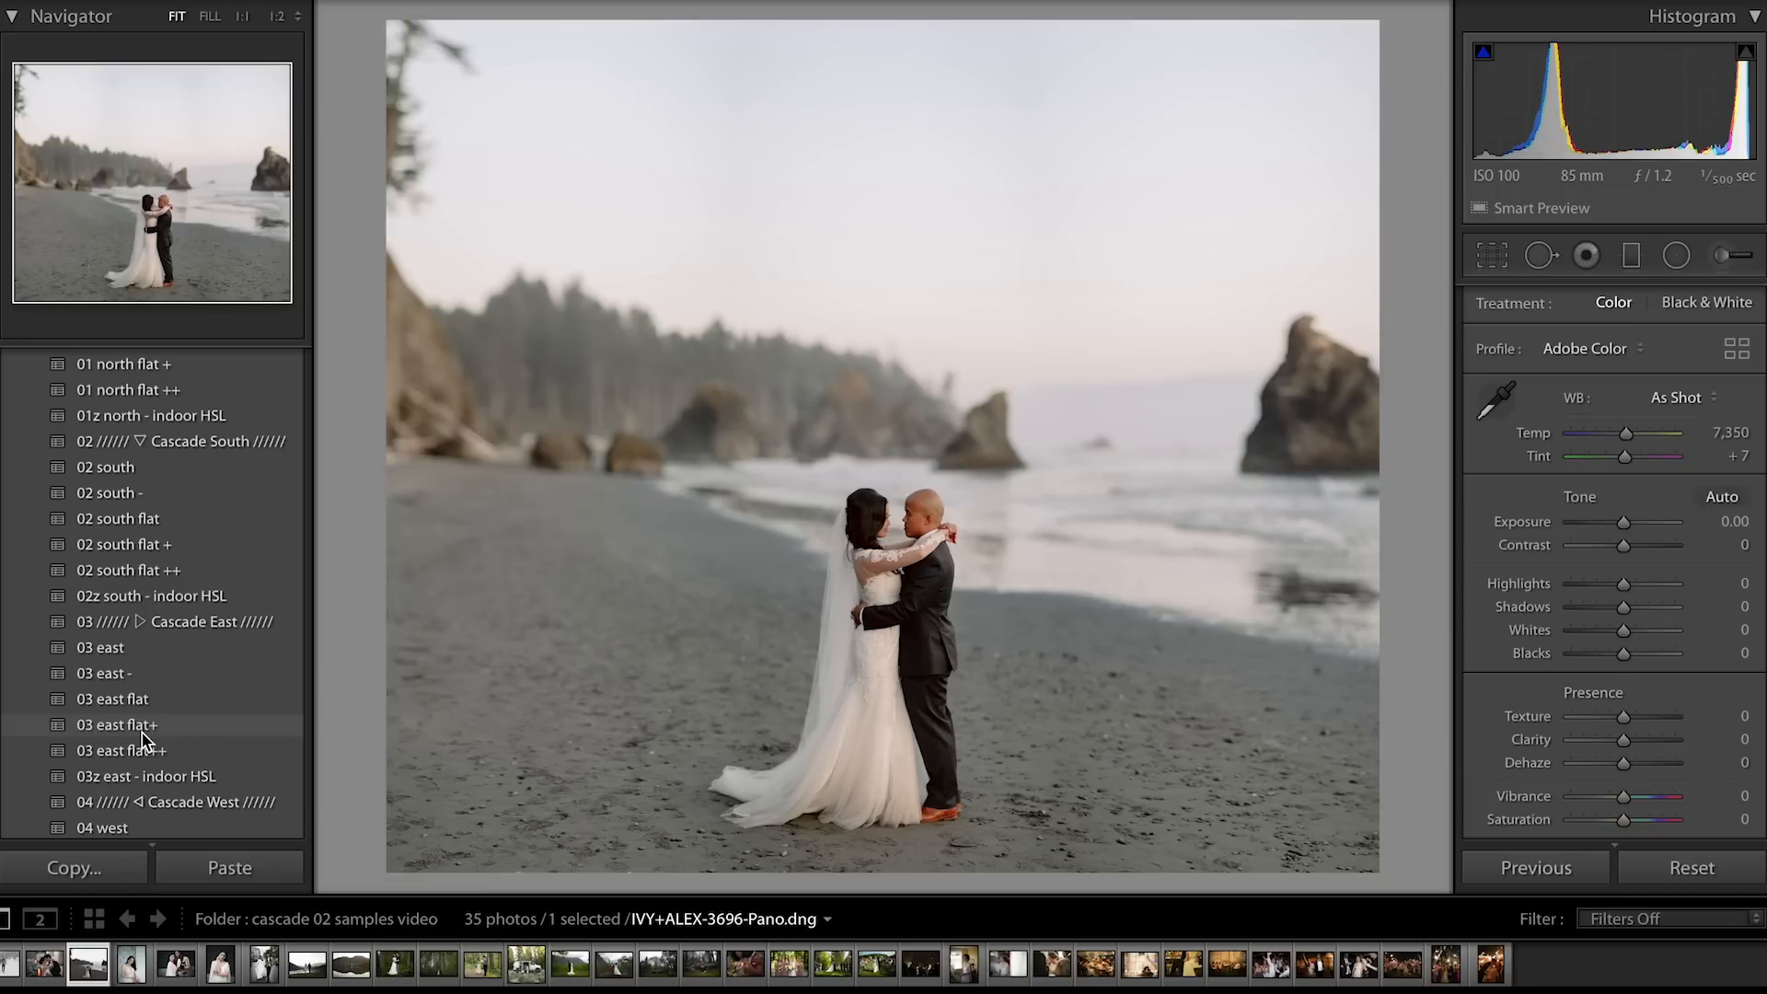
pyautogui.scroll(-3, 145, 741)
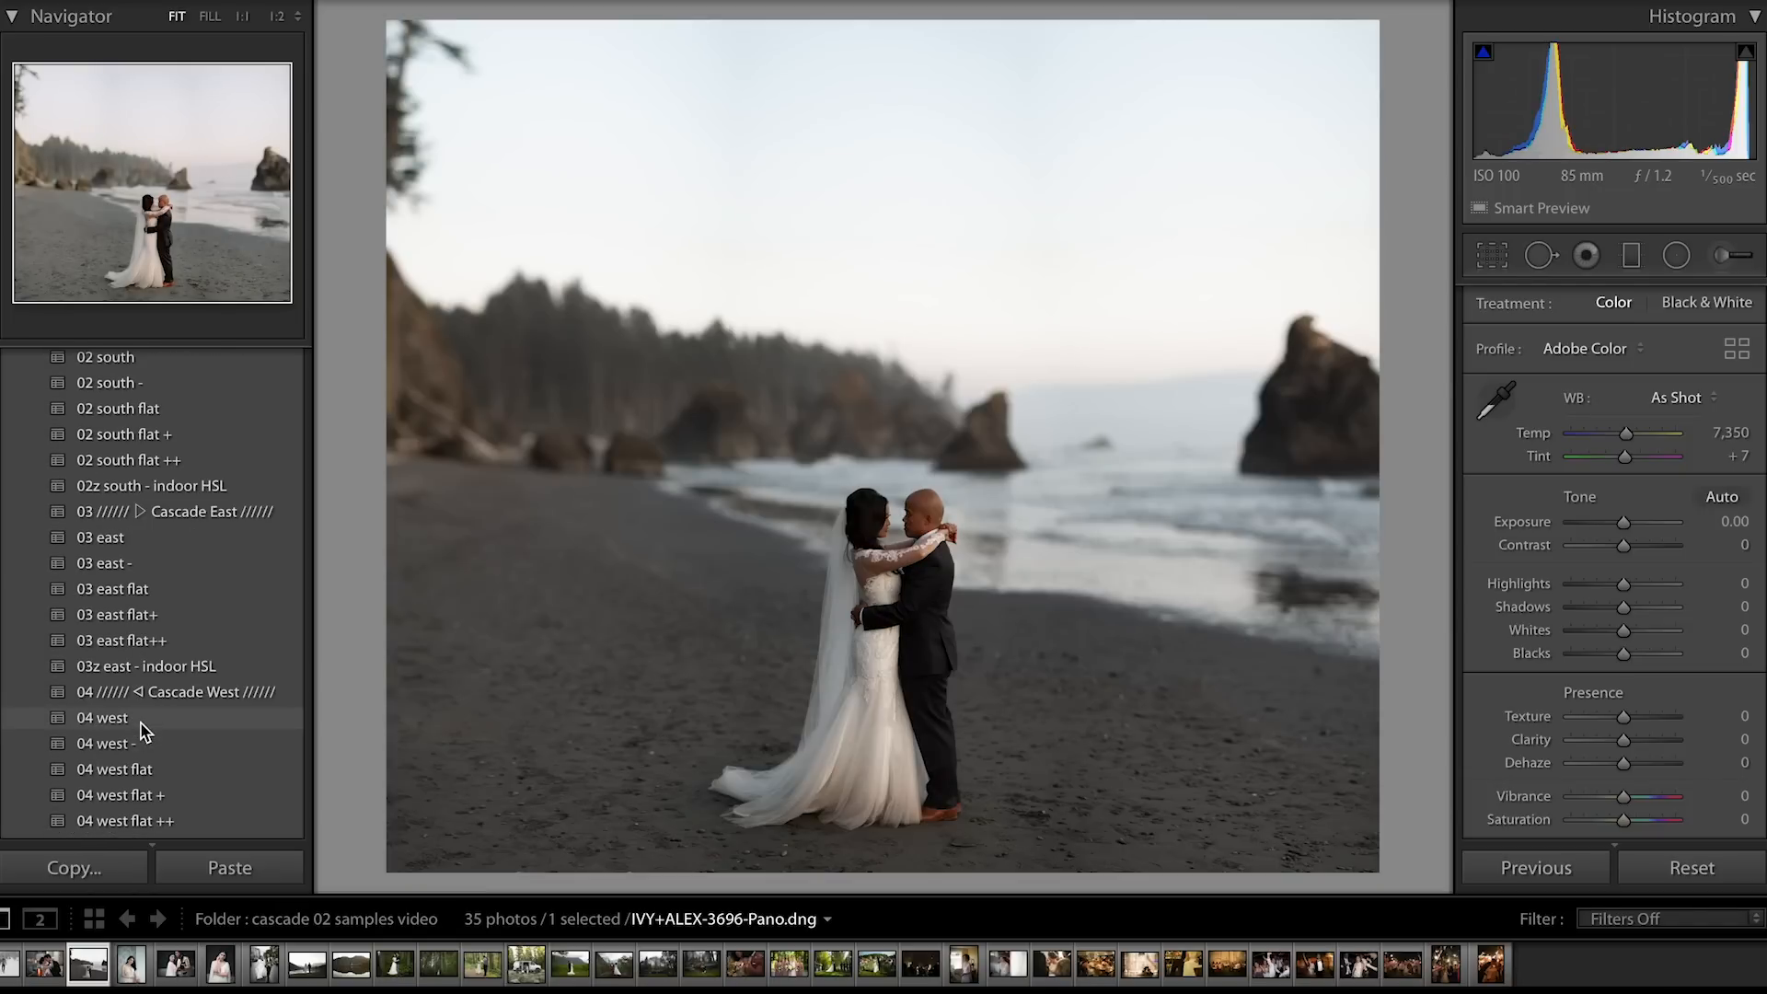
pyautogui.scroll(-1, 143, 732)
pyautogui.scroll(-1, 142, 731)
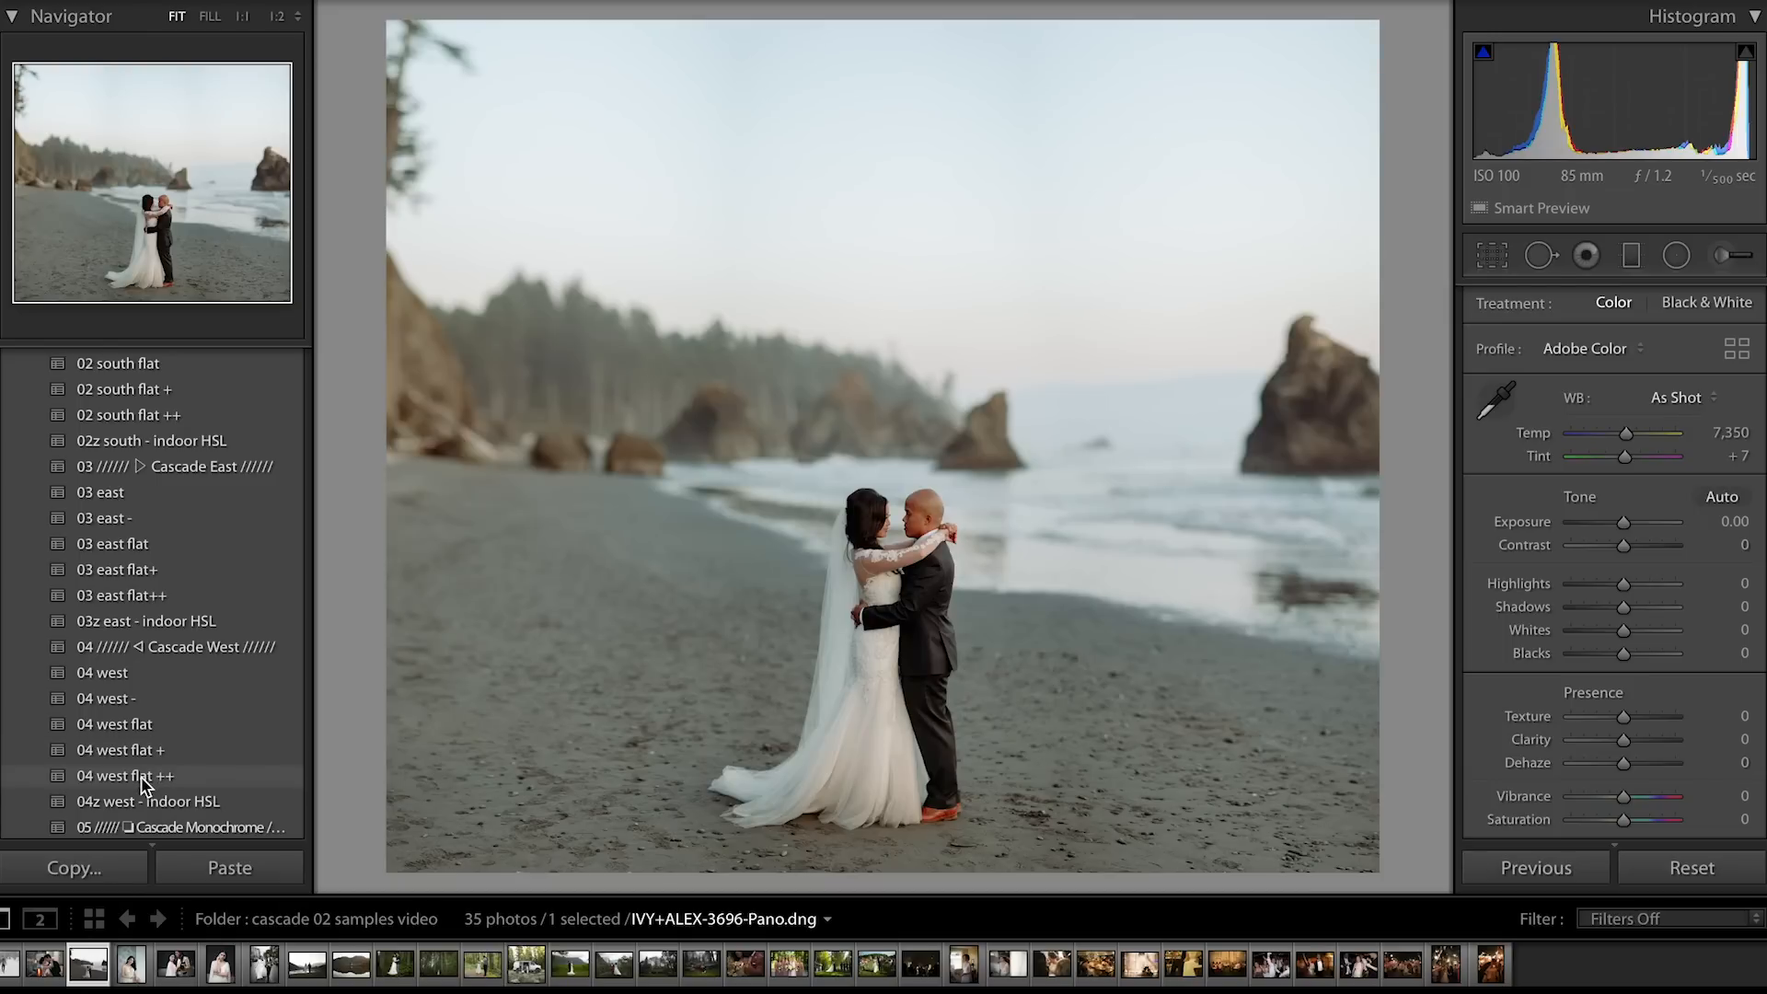
# Step through the photos of the dark-haired bride and preview the Cascade East presets on them
pyautogui.press('Right')
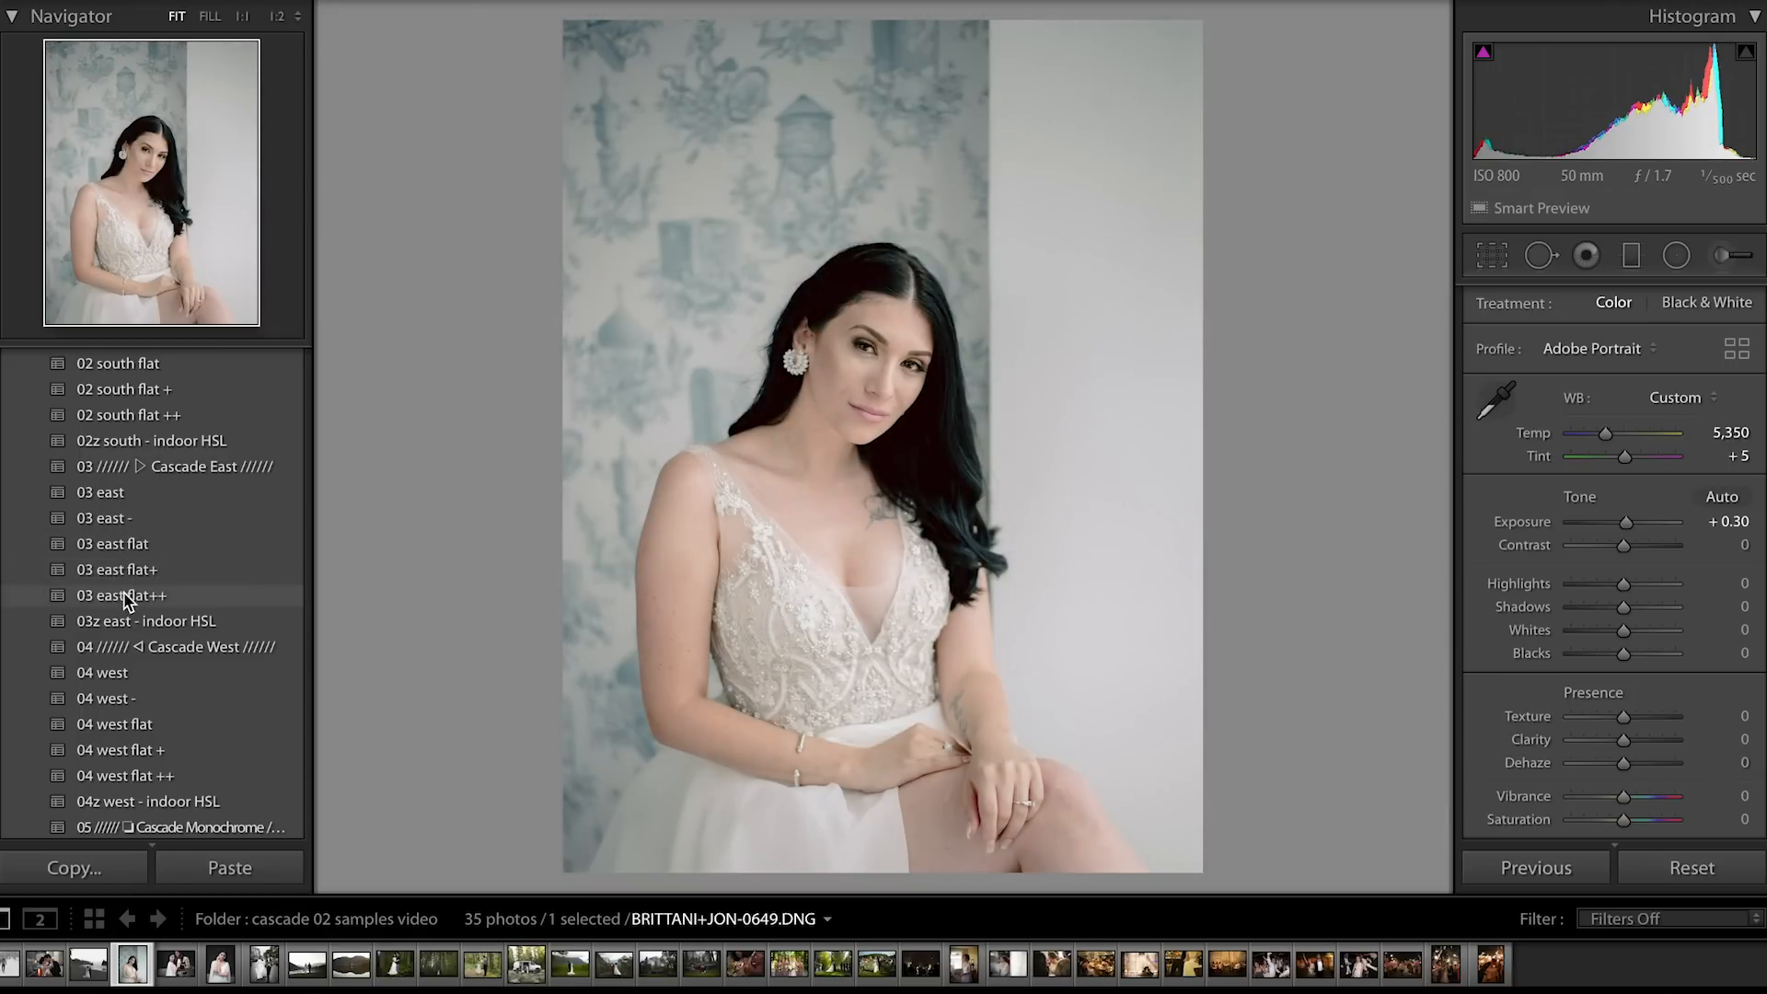
pyautogui.press('Right')
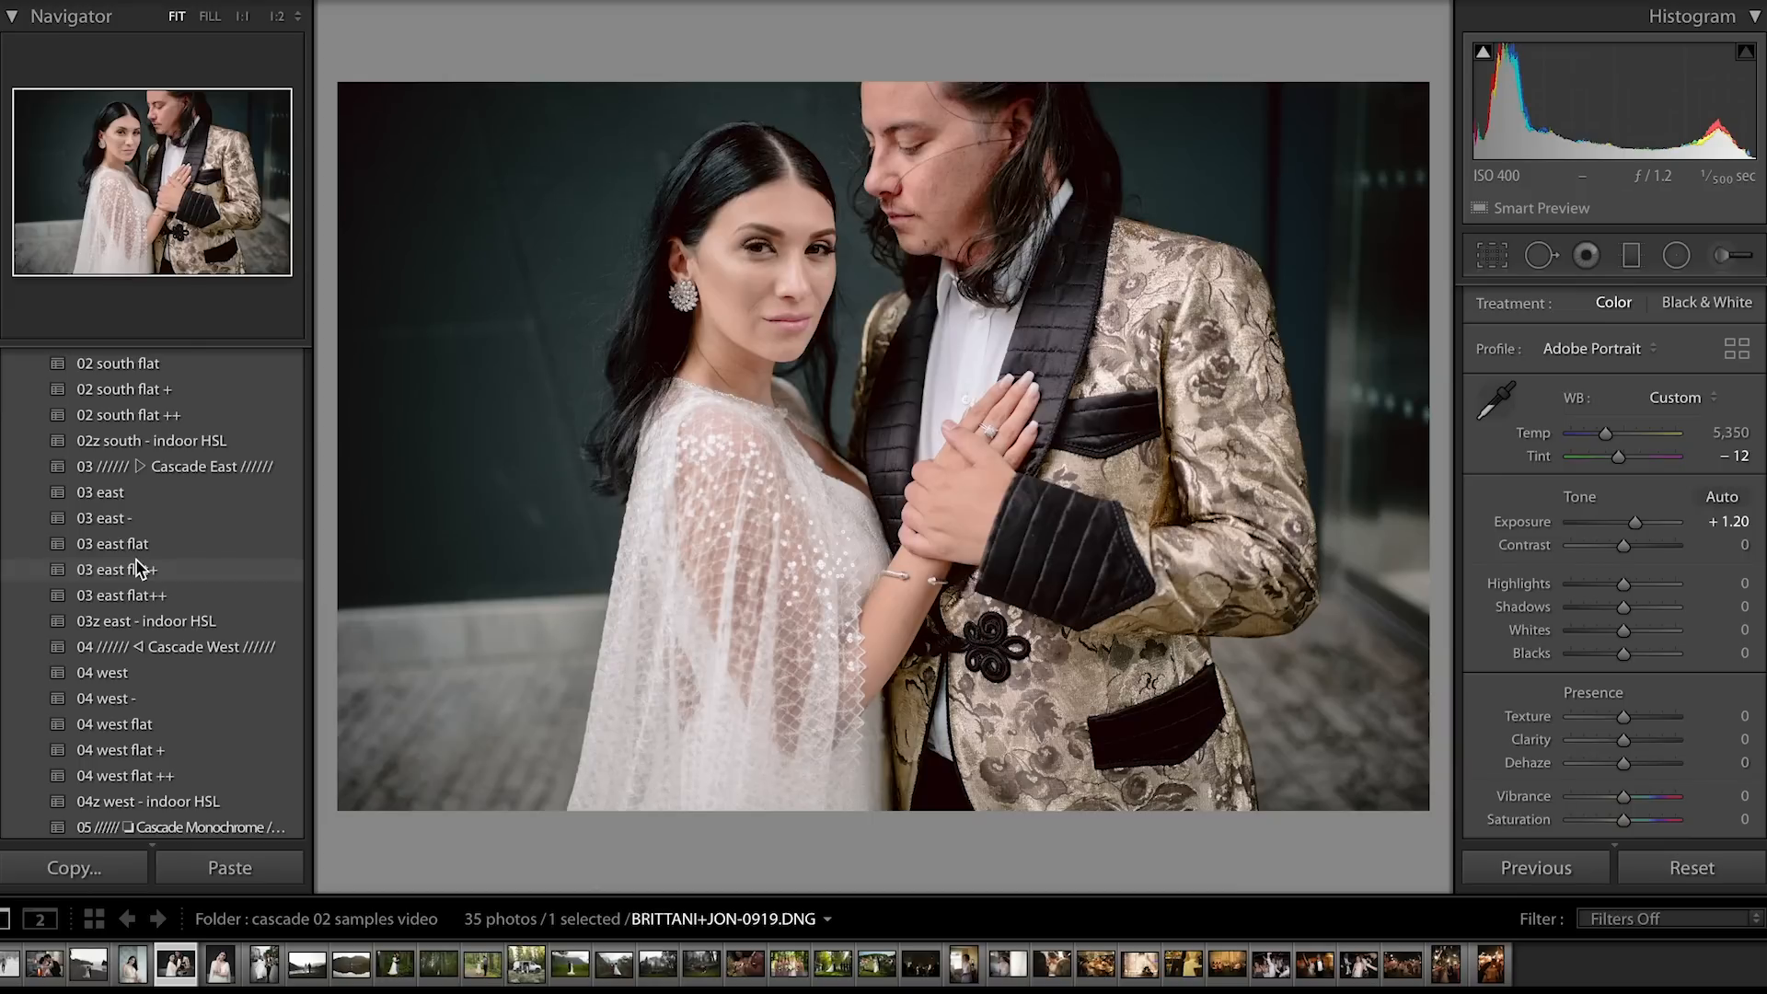
pyautogui.press('Right')
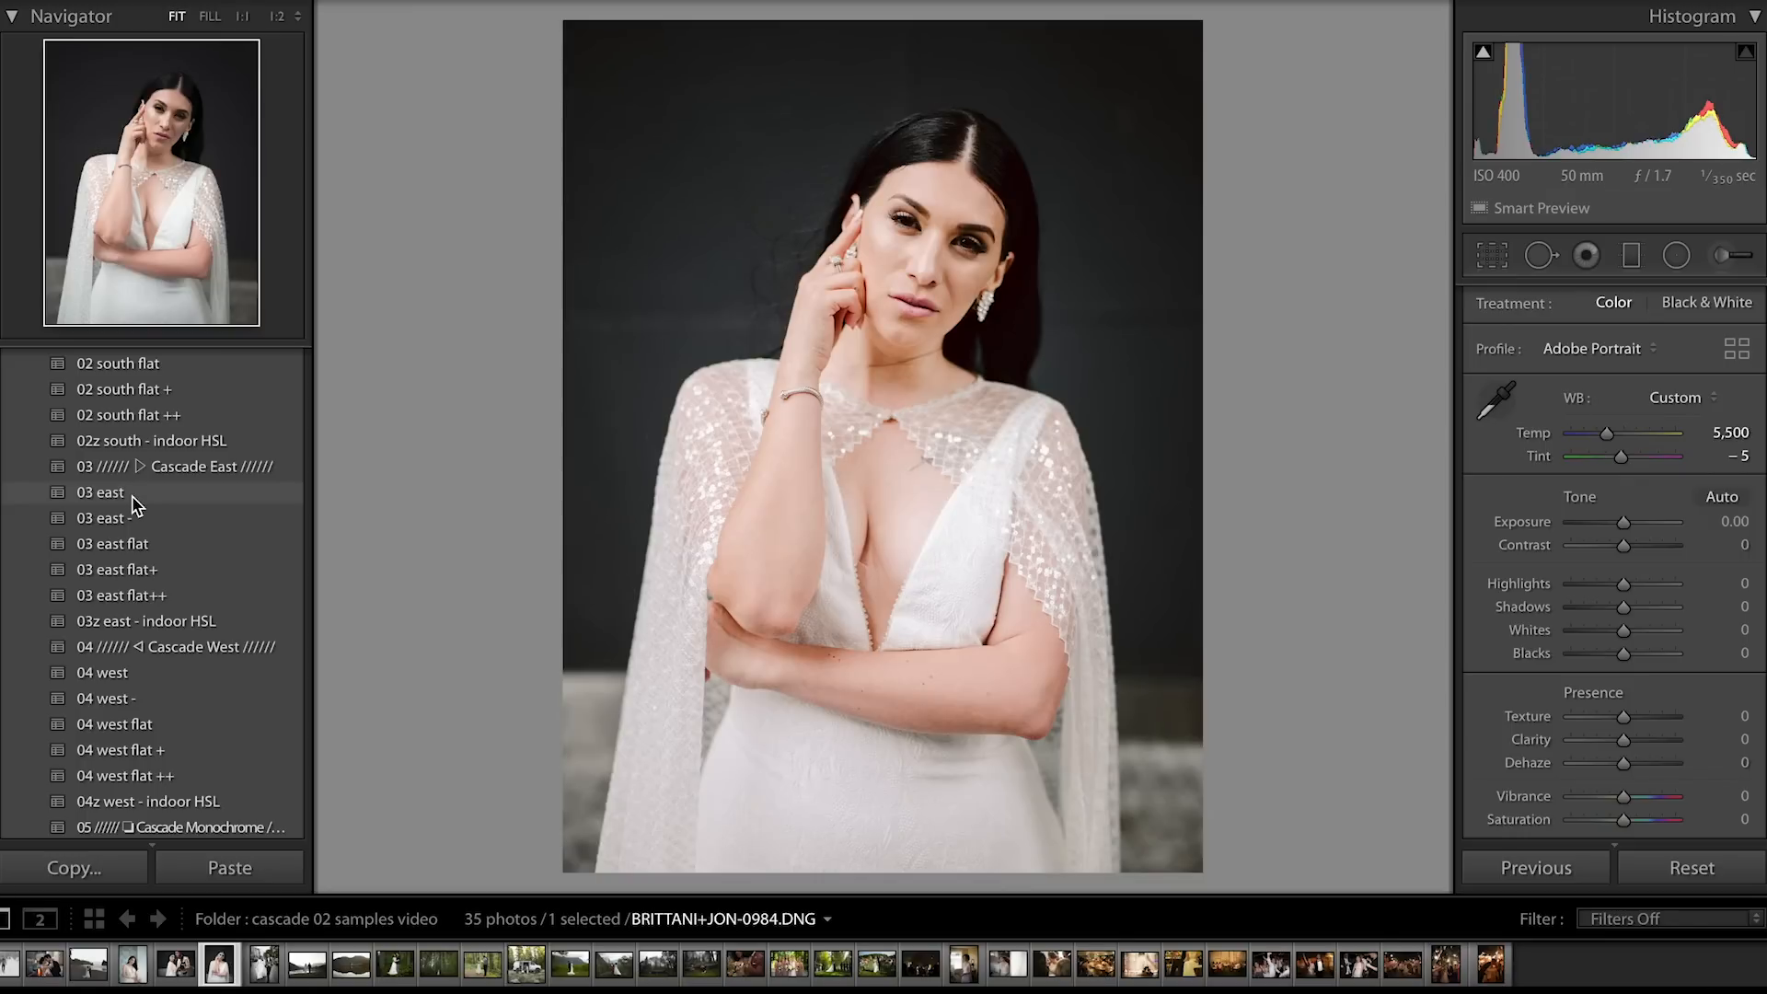
pyautogui.click(137, 519)
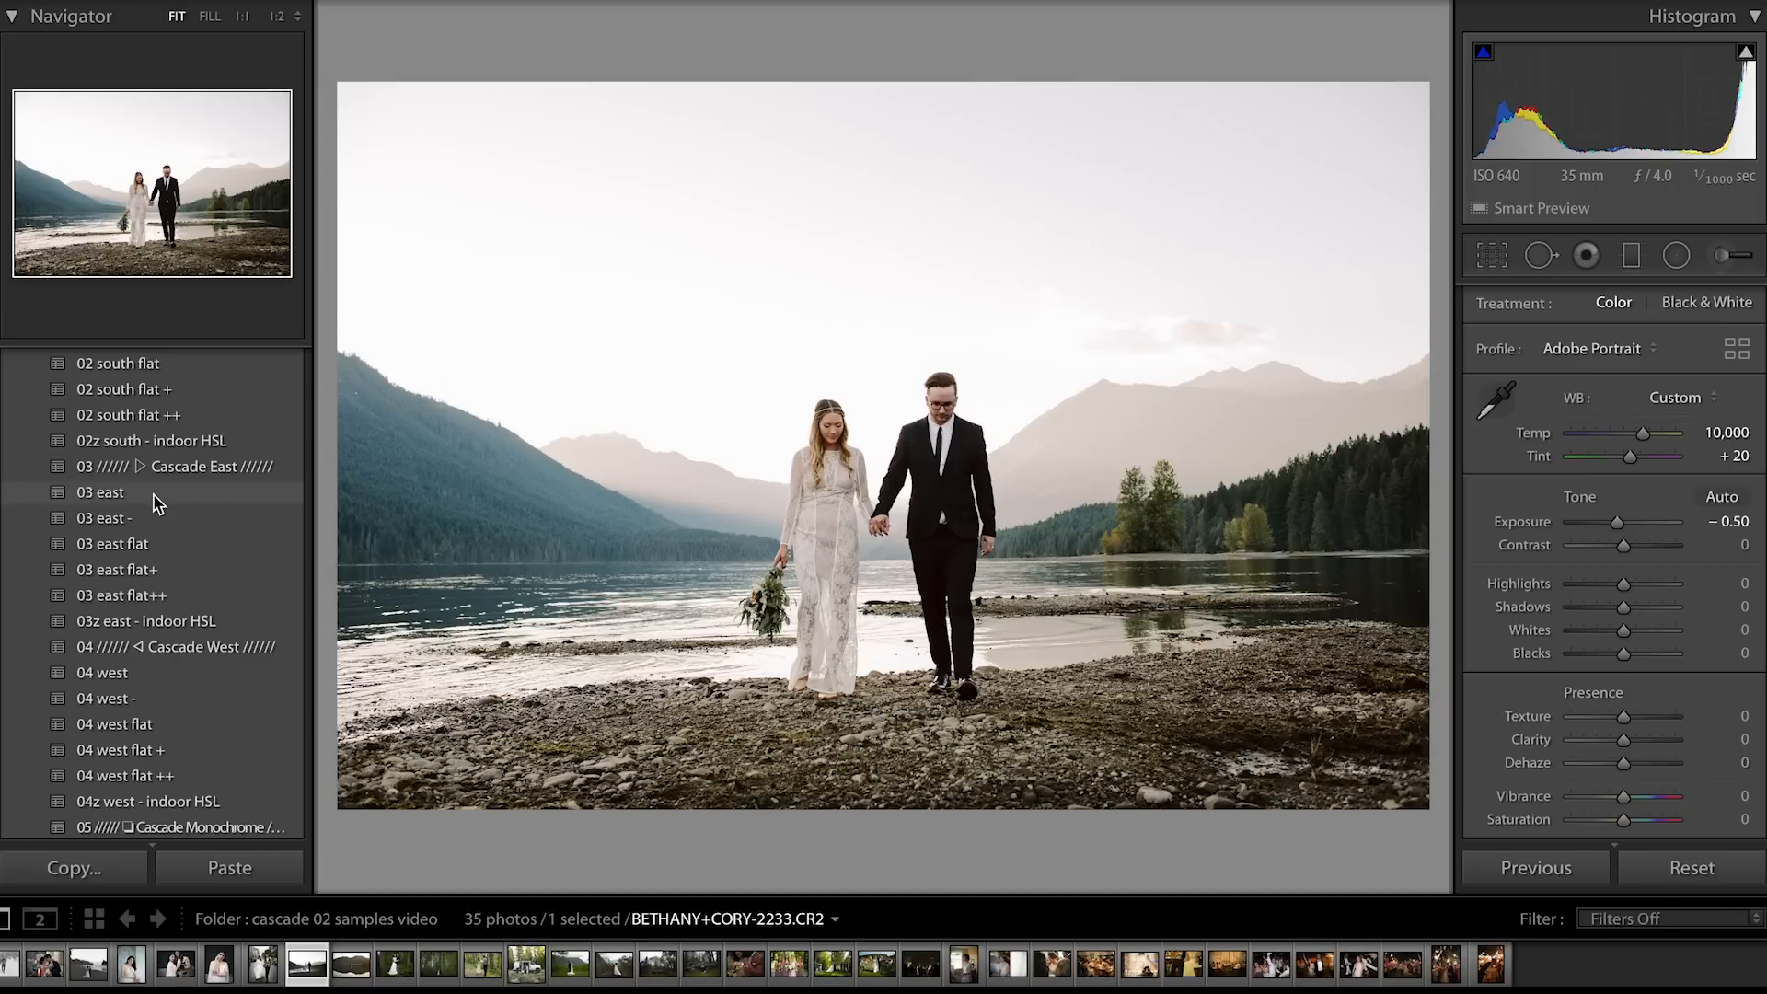
# Compare the Cascade 02 presets on the lakeside couple photo and apply 04 west
pyautogui.scroll(3, 156, 502)
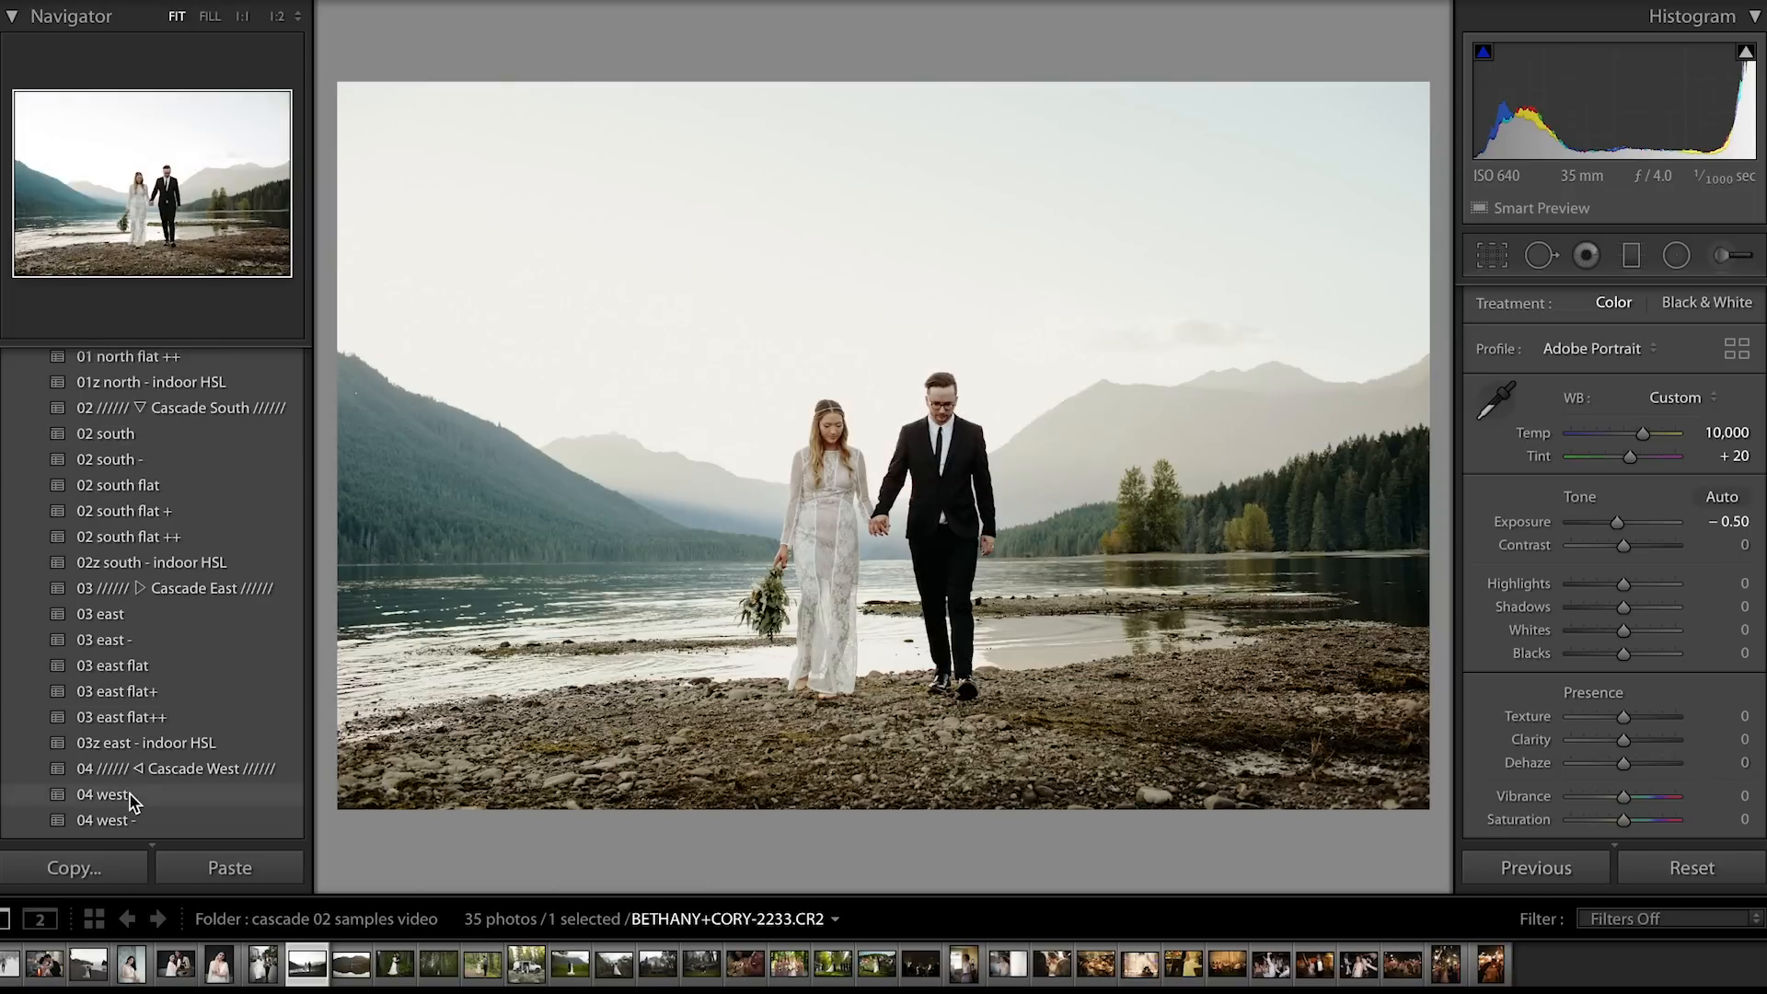
pyautogui.scroll(-2, 130, 801)
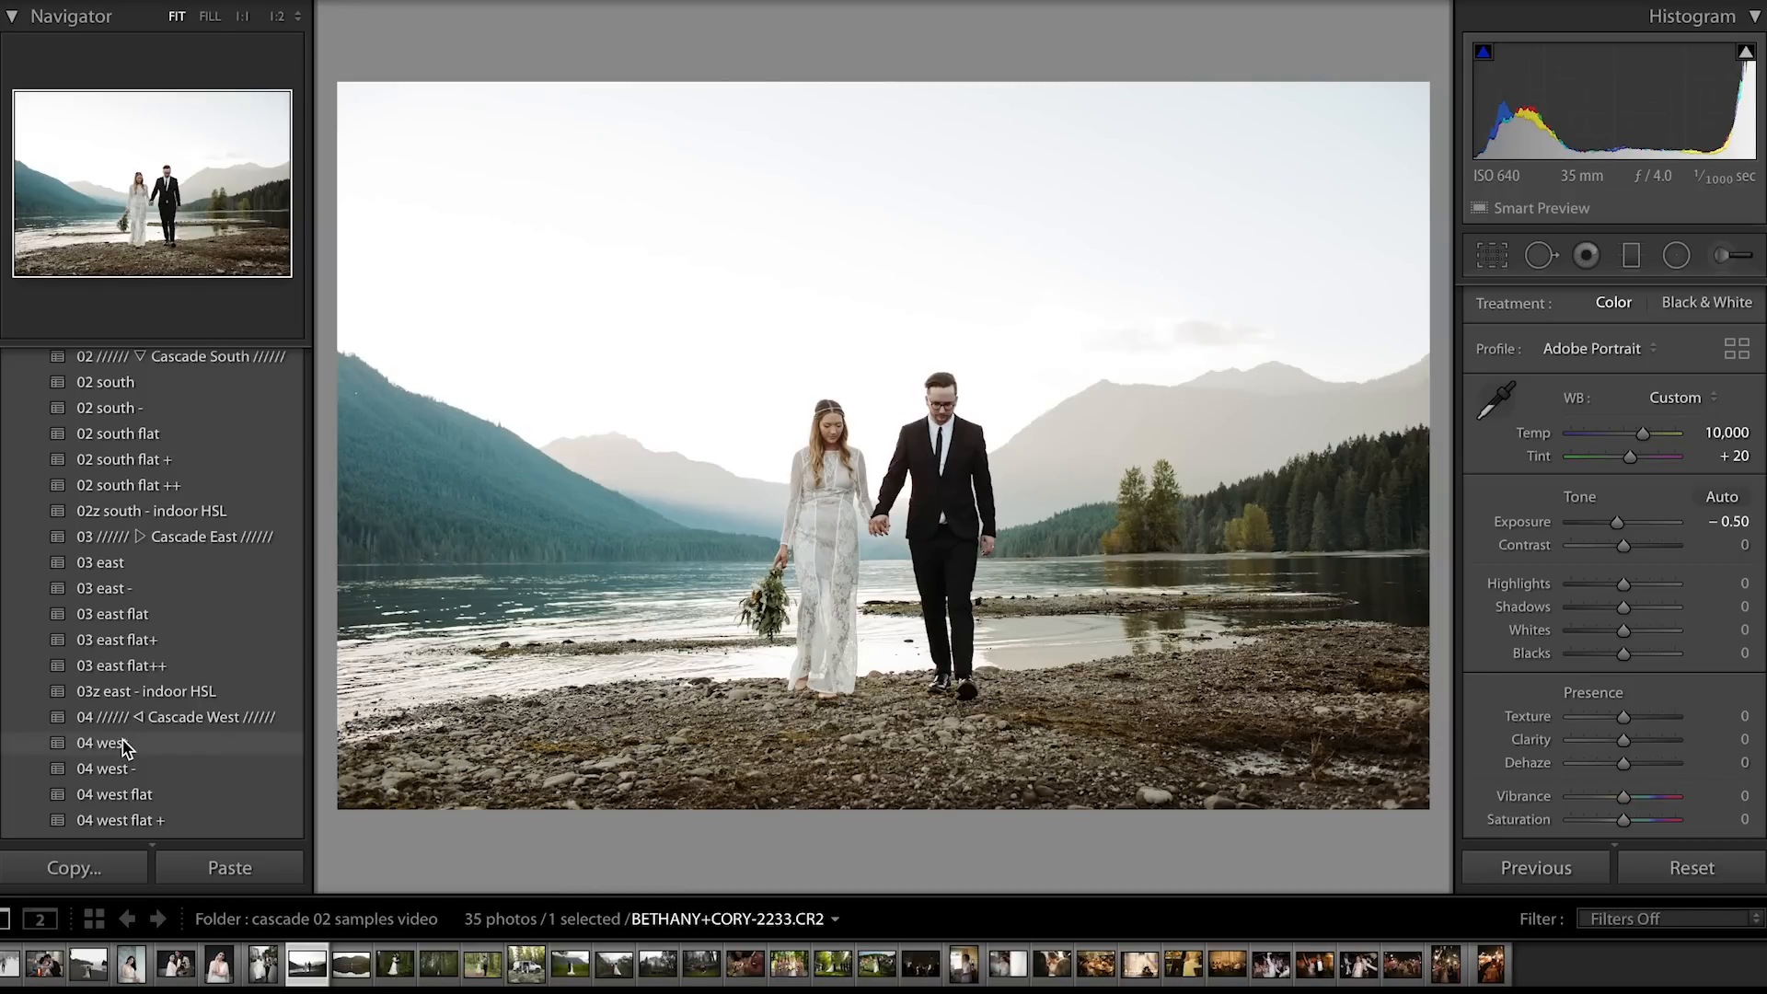
pyautogui.click(126, 744)
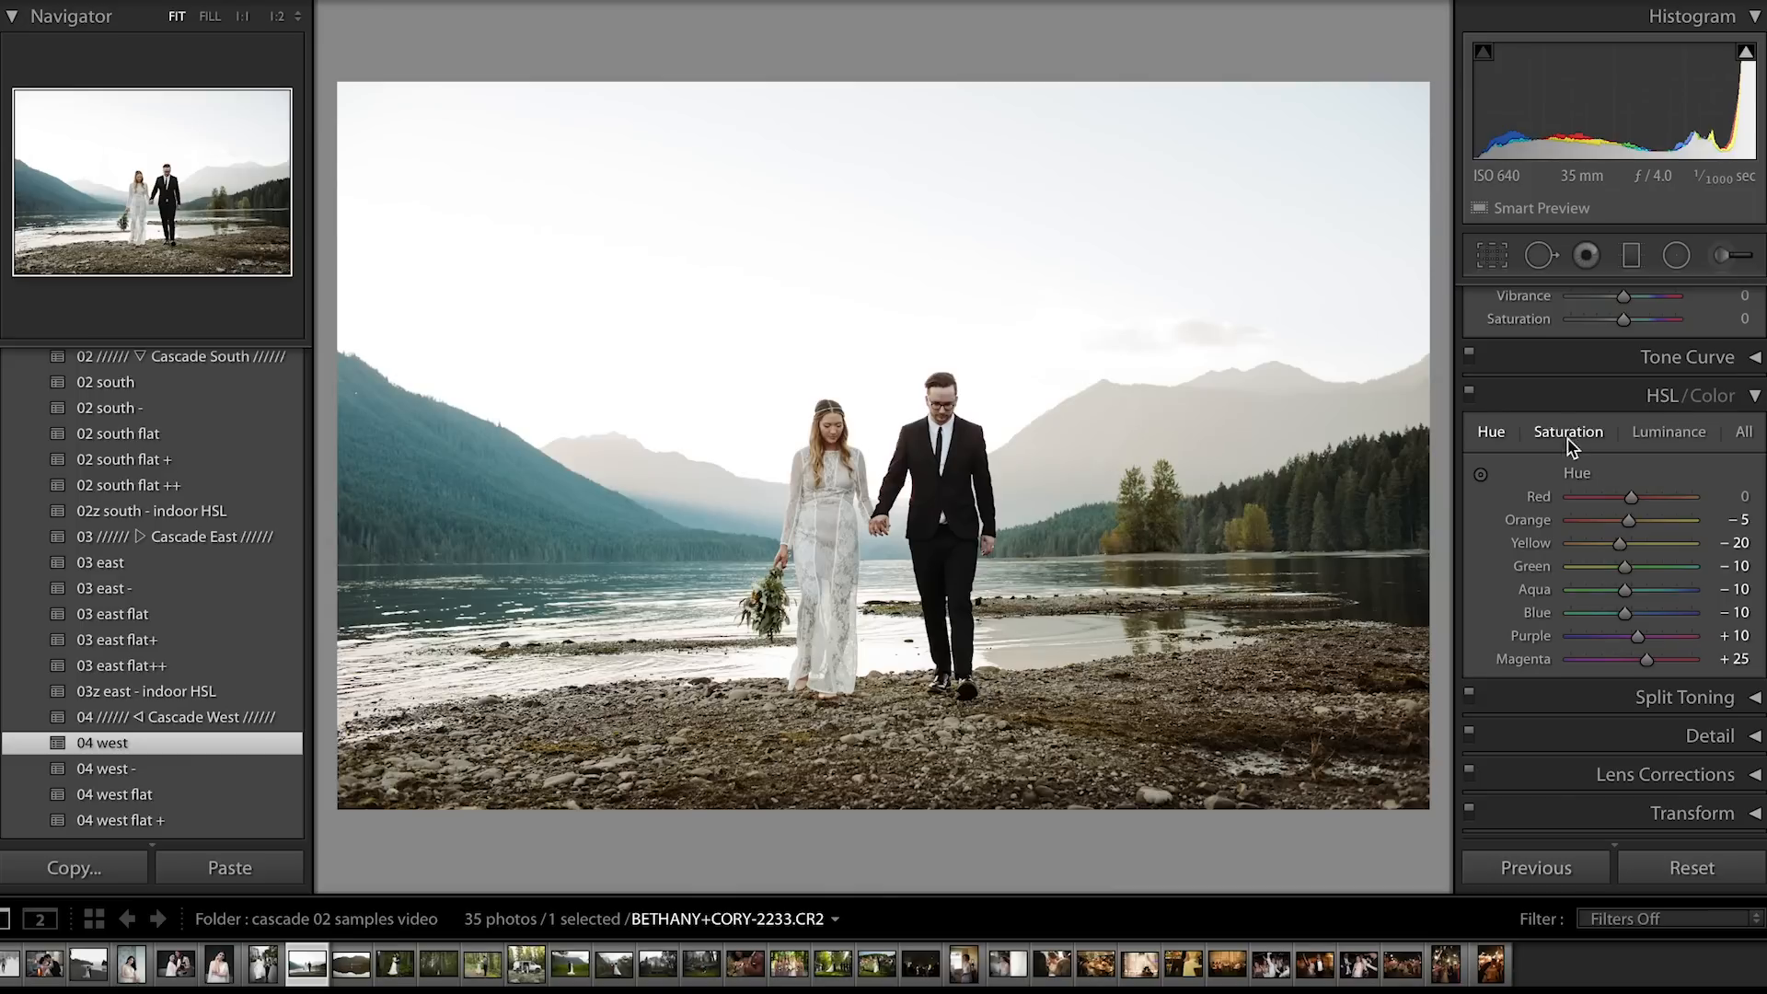
# Shift the hue of the blue mountainside with the targeted adjustment tool to Aqua -4 and Blue +18
pyautogui.click(1482, 477)
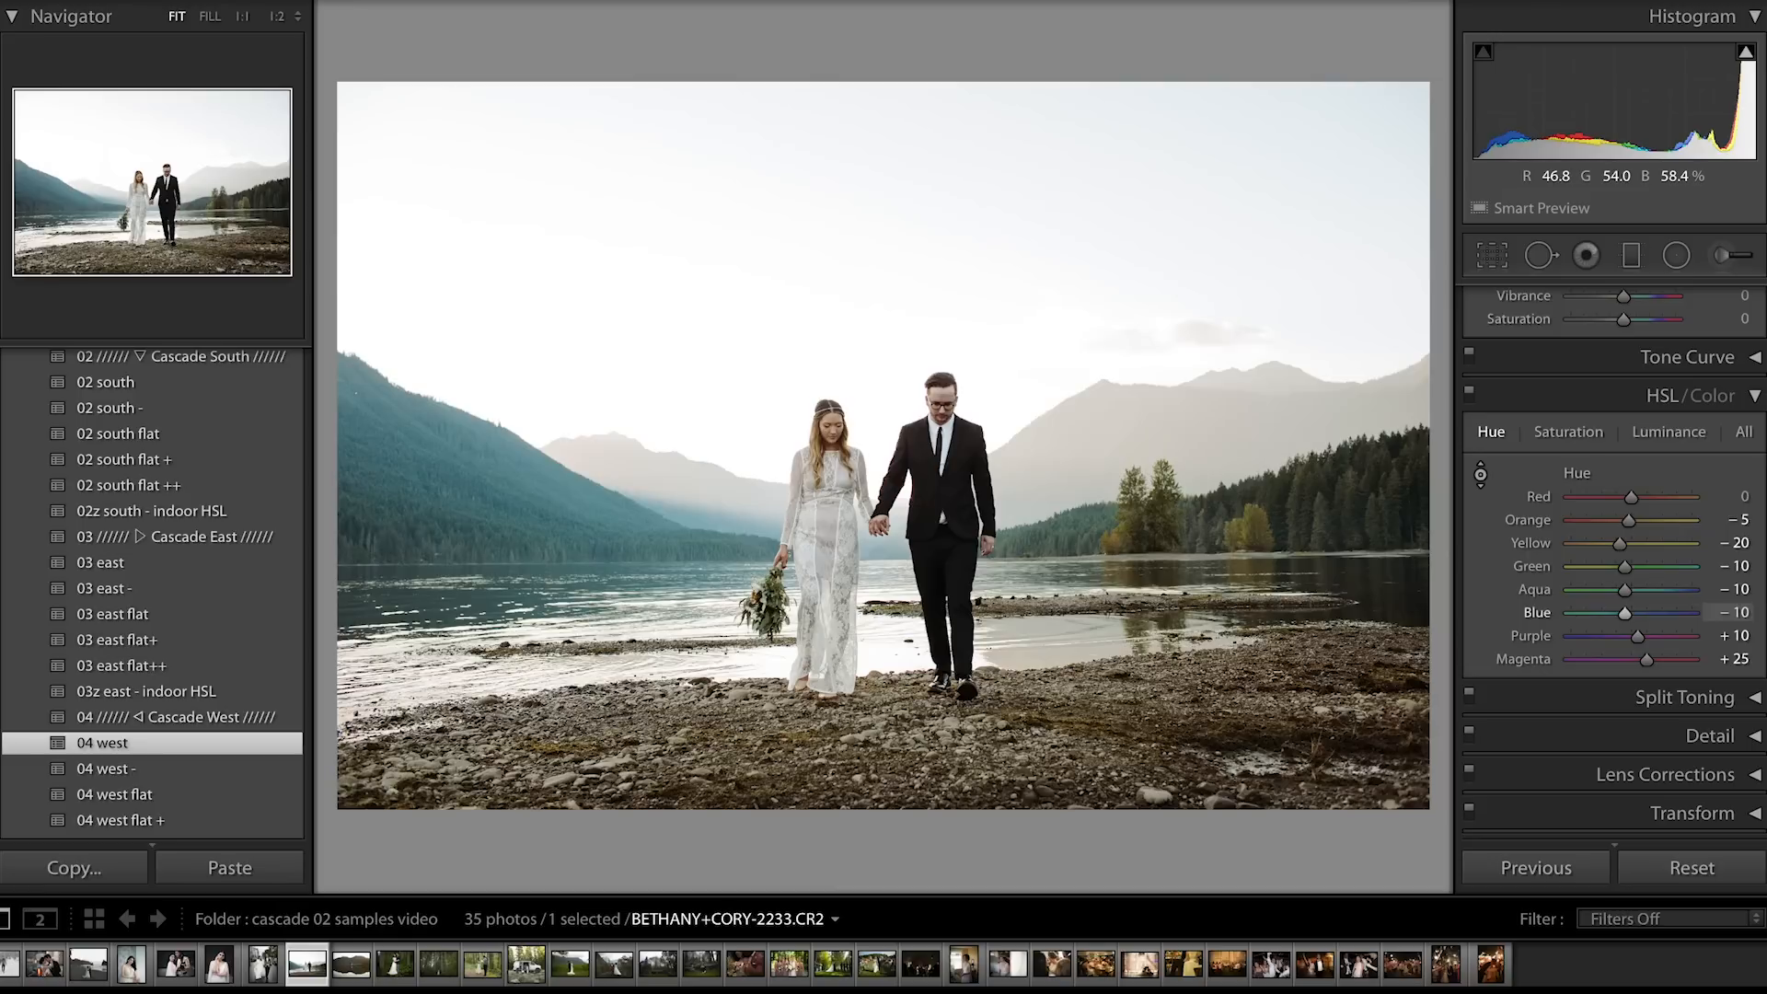
pyautogui.moveTo(469, 478)
pyautogui.mouseDown()
pyautogui.moveTo(469, 518)
pyautogui.moveTo(470, 392)
pyautogui.moveTo(470, 476)
pyautogui.moveTo(470, 392)
pyautogui.moveTo(469, 453)
pyautogui.mouseUp()
pyautogui.moveTo(558, 488); pyautogui.dragTo(558, 487)
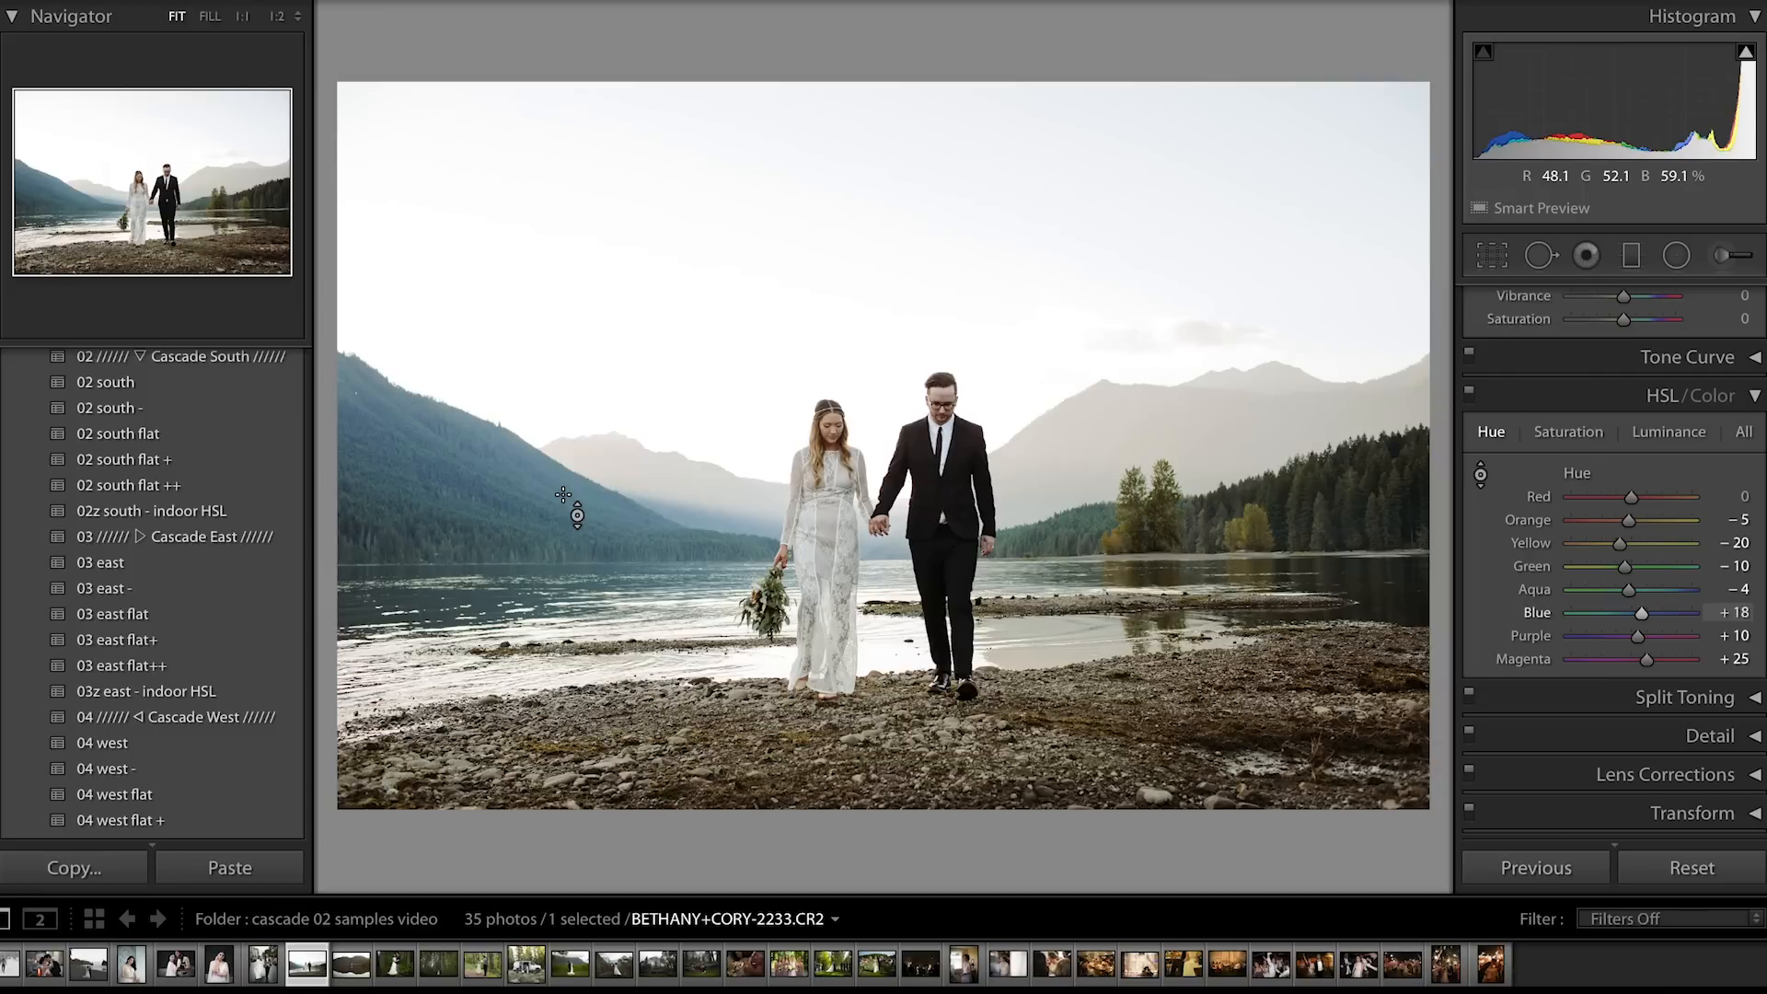
# Switch to the photo of the couple in the forest and apply the 03 east flat+ preset
pyautogui.click(397, 965)
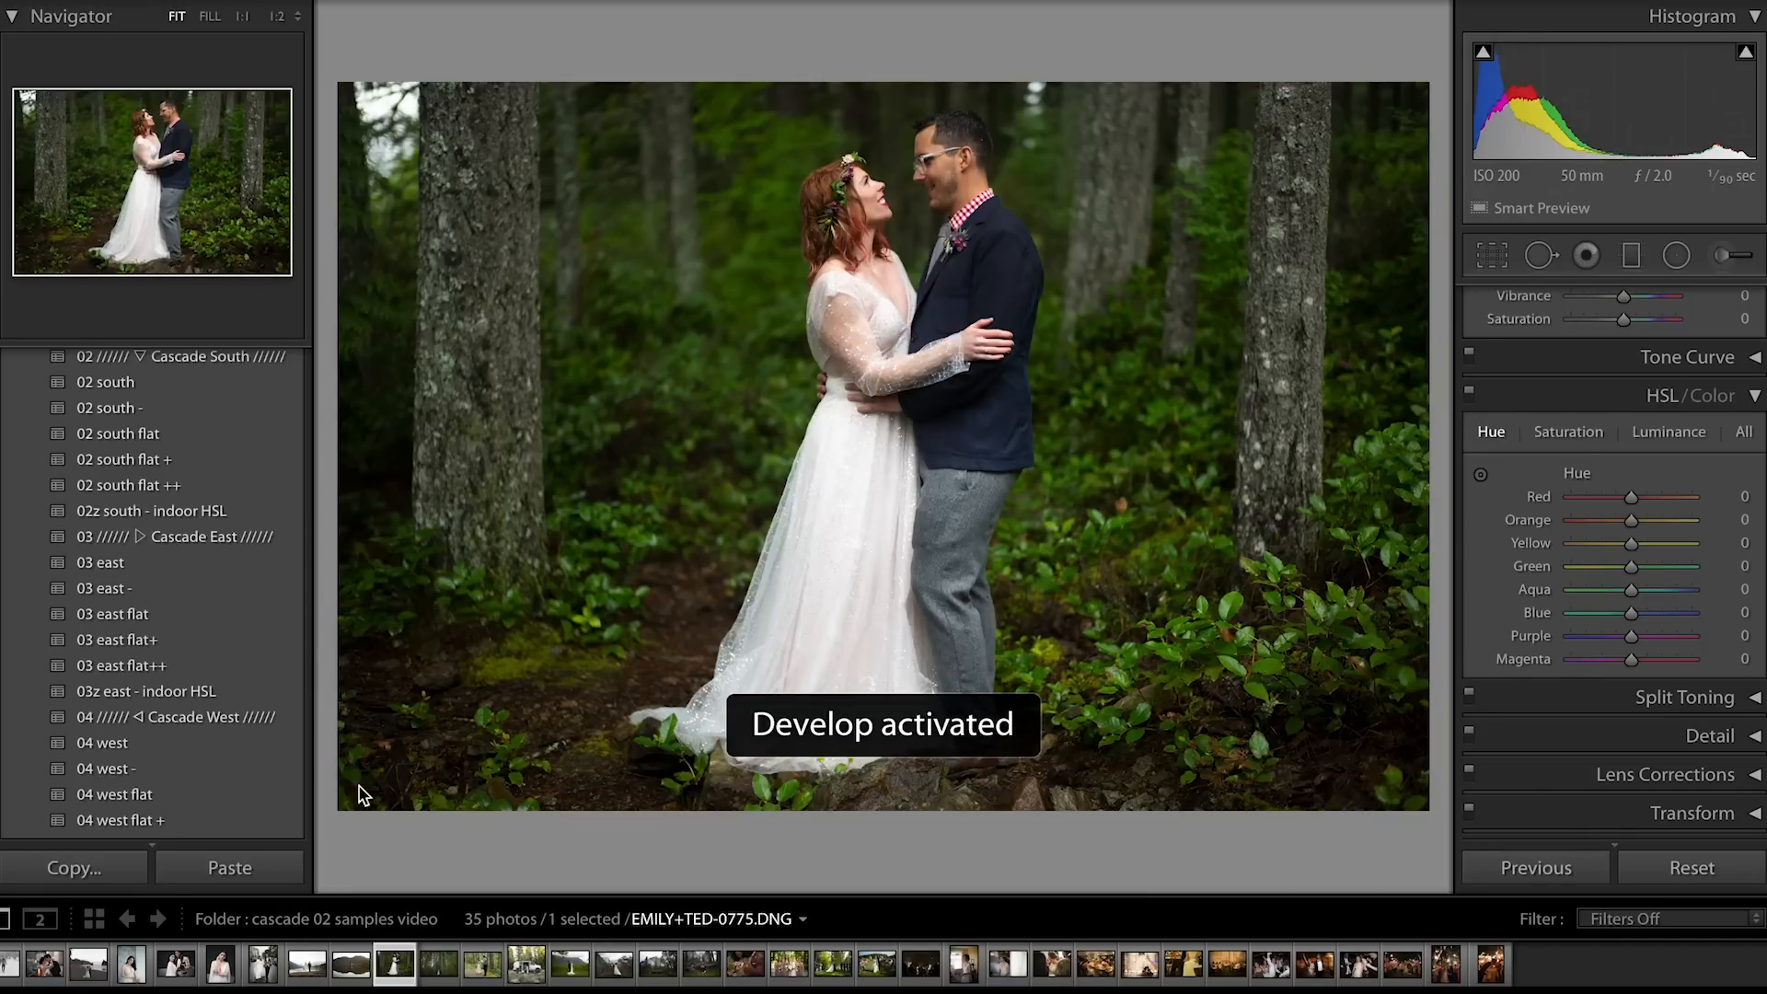
pyautogui.click(131, 563)
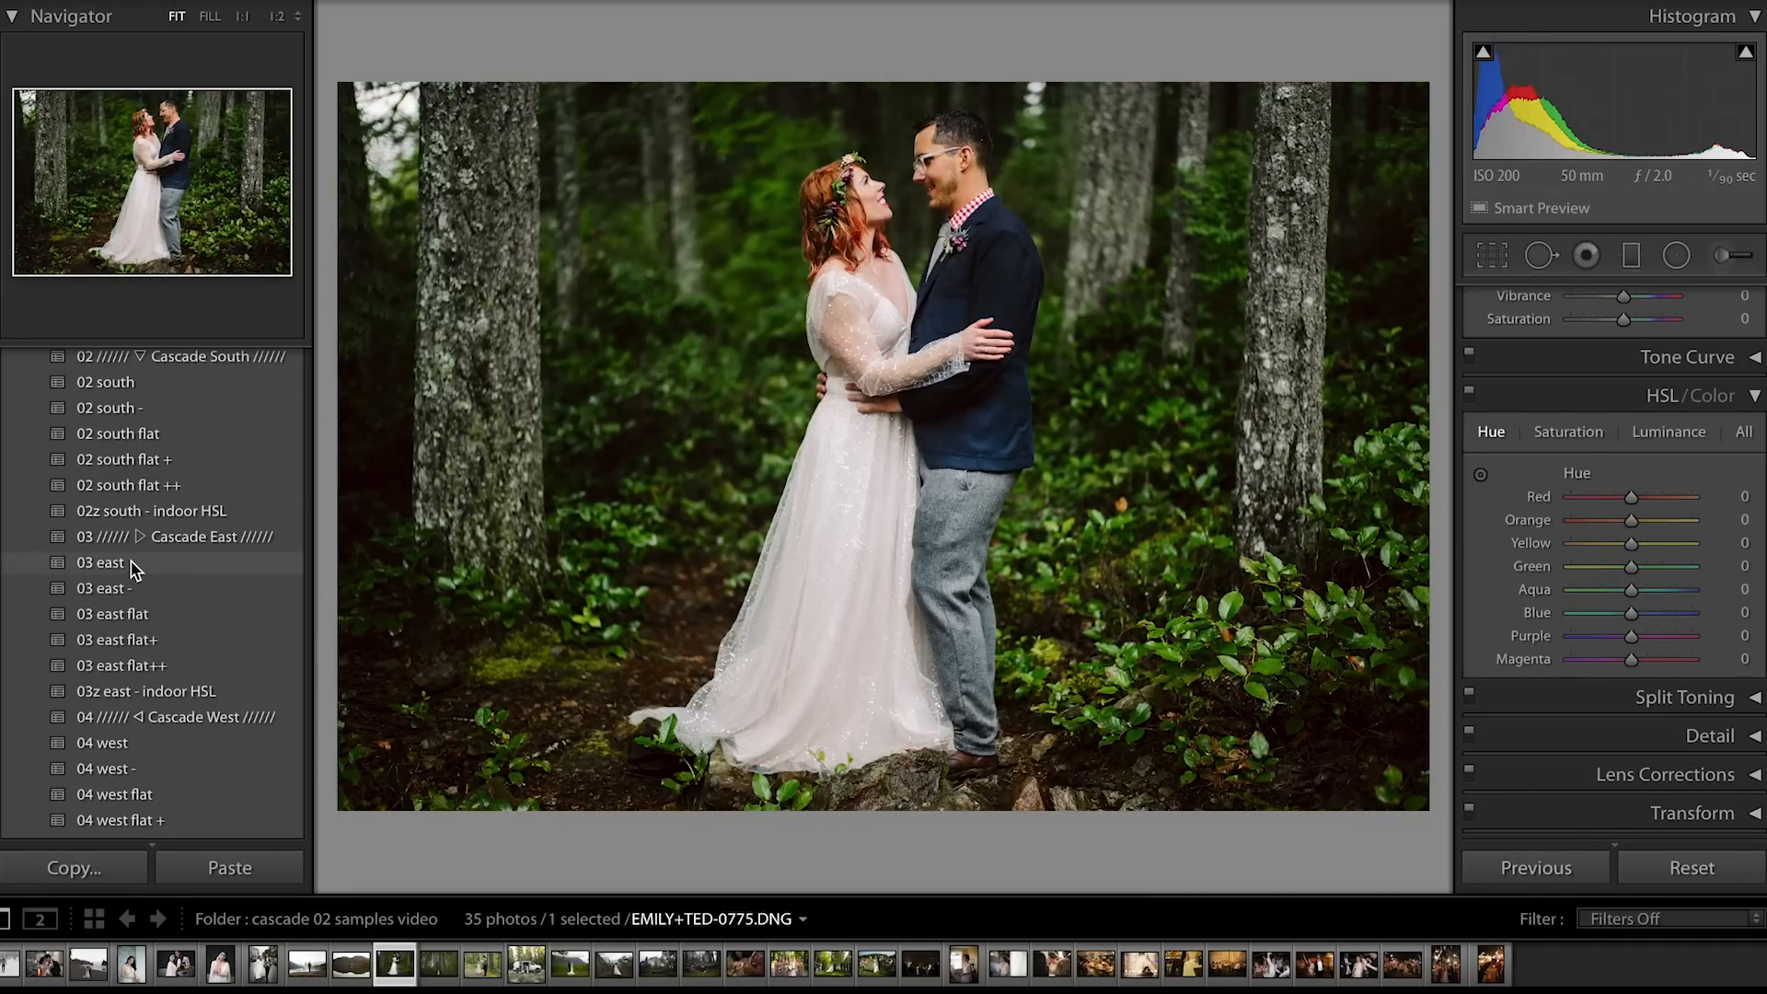
pyautogui.click(140, 639)
pyautogui.click(140, 639)
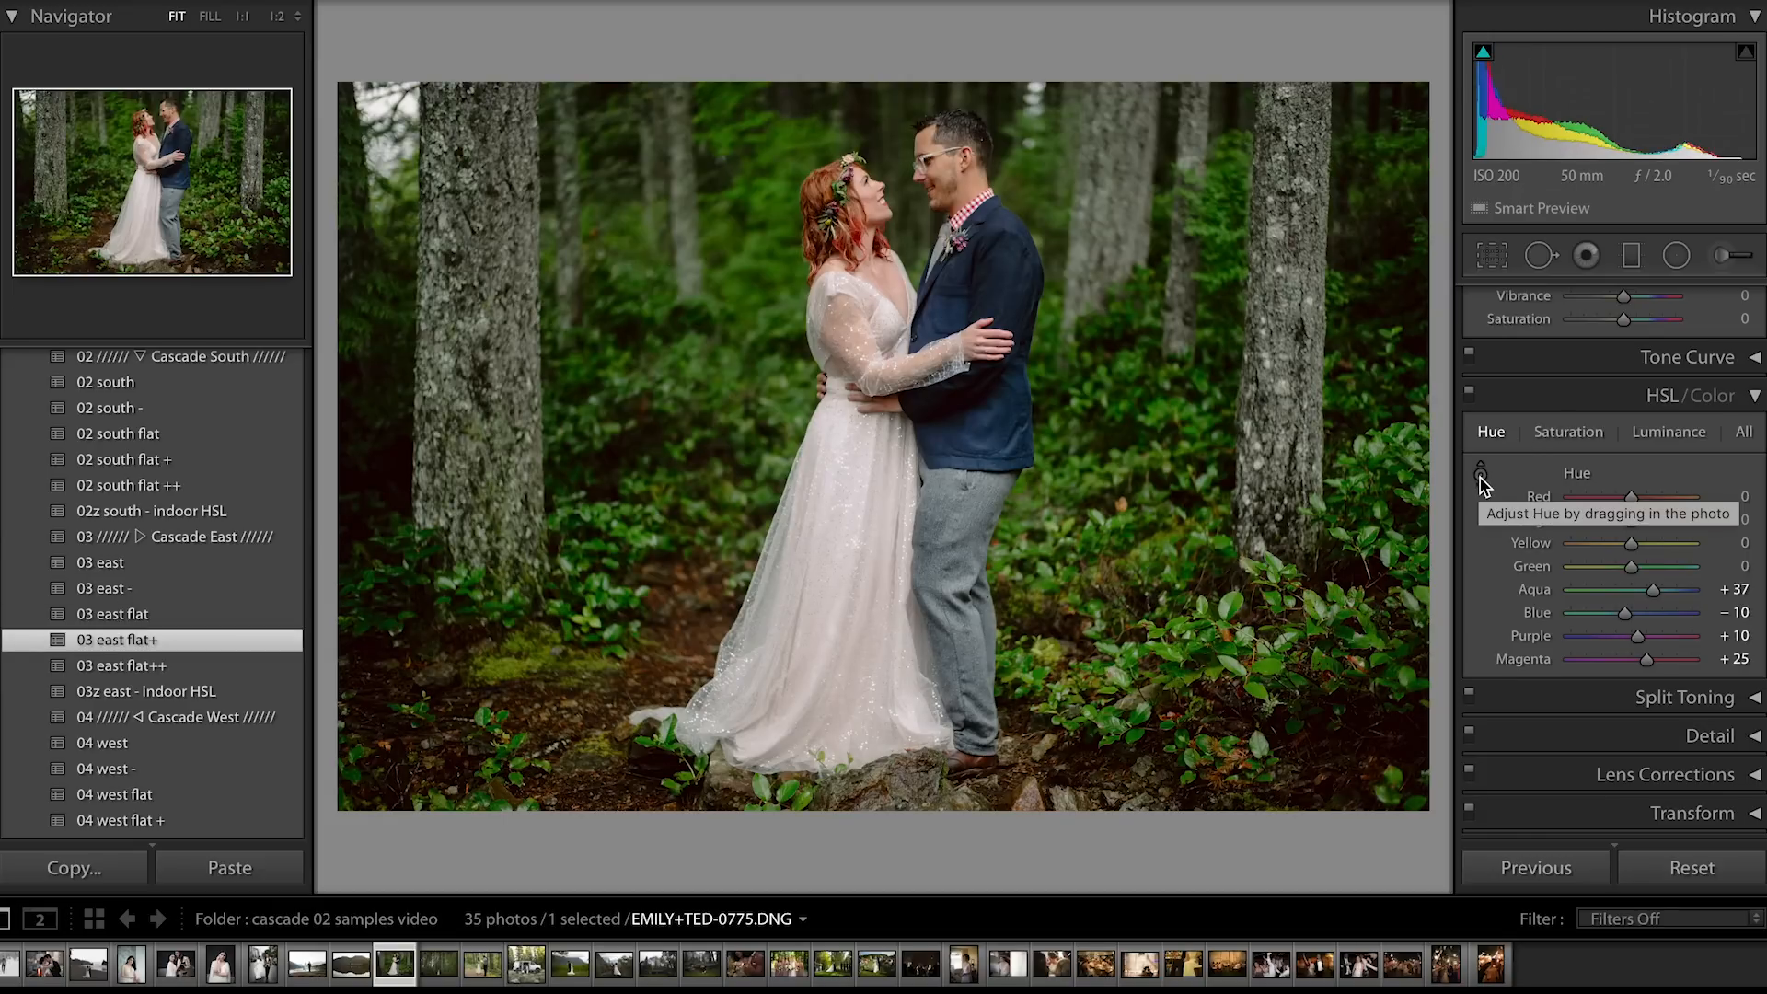
# With the targeted hue adjustment tool, shift the forest foliage to Yellow +1 and Green +5 and try orange and red shifts on the skin tones
pyautogui.click(1481, 477)
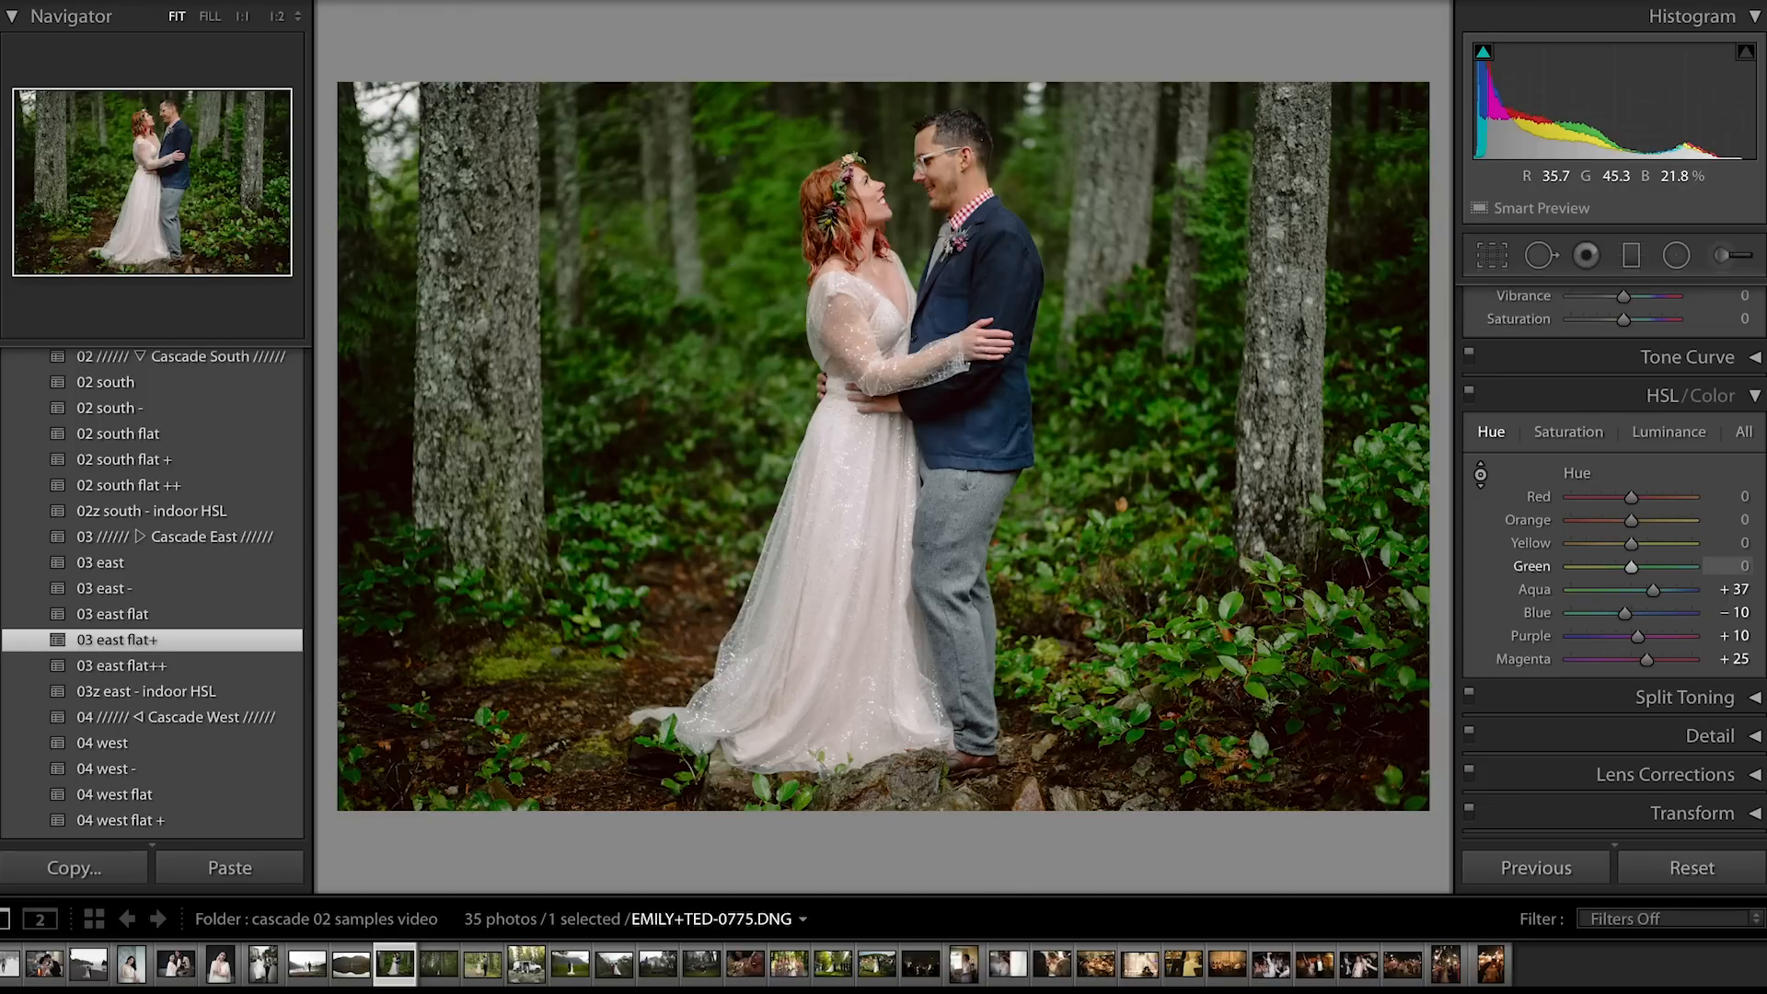
pyautogui.moveTo(1234, 603)
pyautogui.mouseDown()
pyautogui.moveTo(1233, 649)
pyautogui.moveTo(1233, 601)
pyautogui.mouseUp()
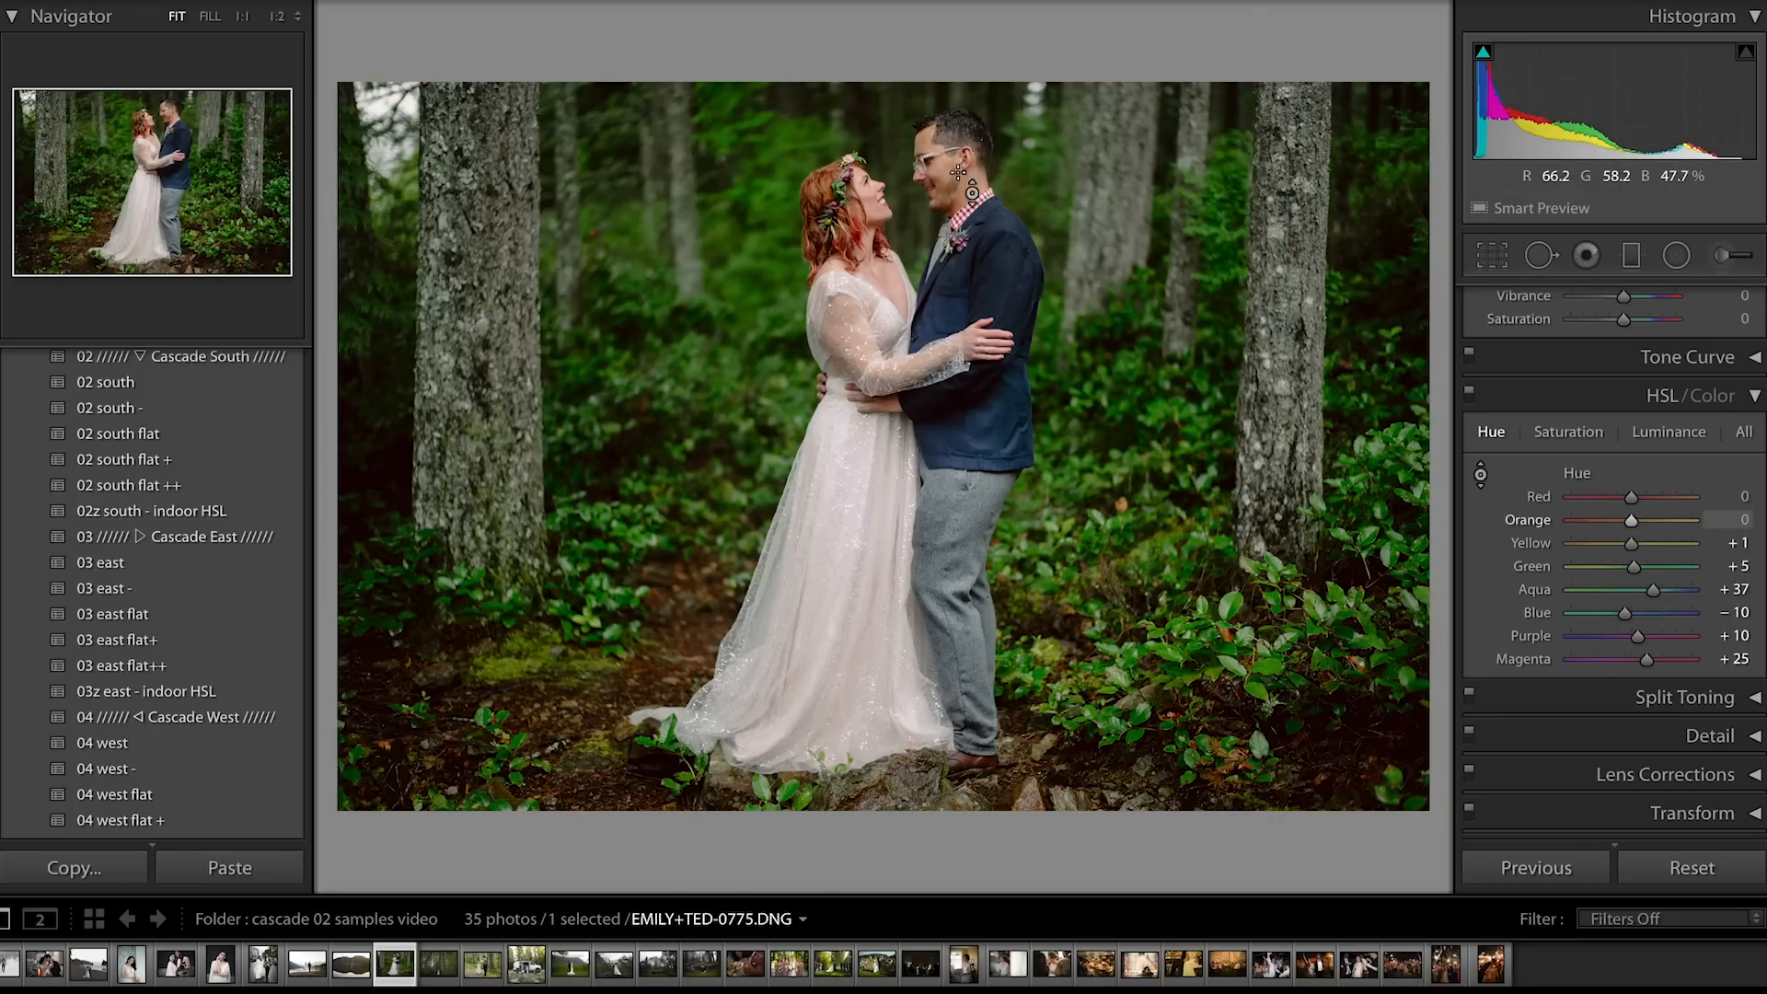
pyautogui.moveTo(948, 170); pyautogui.dragTo(948, 206)
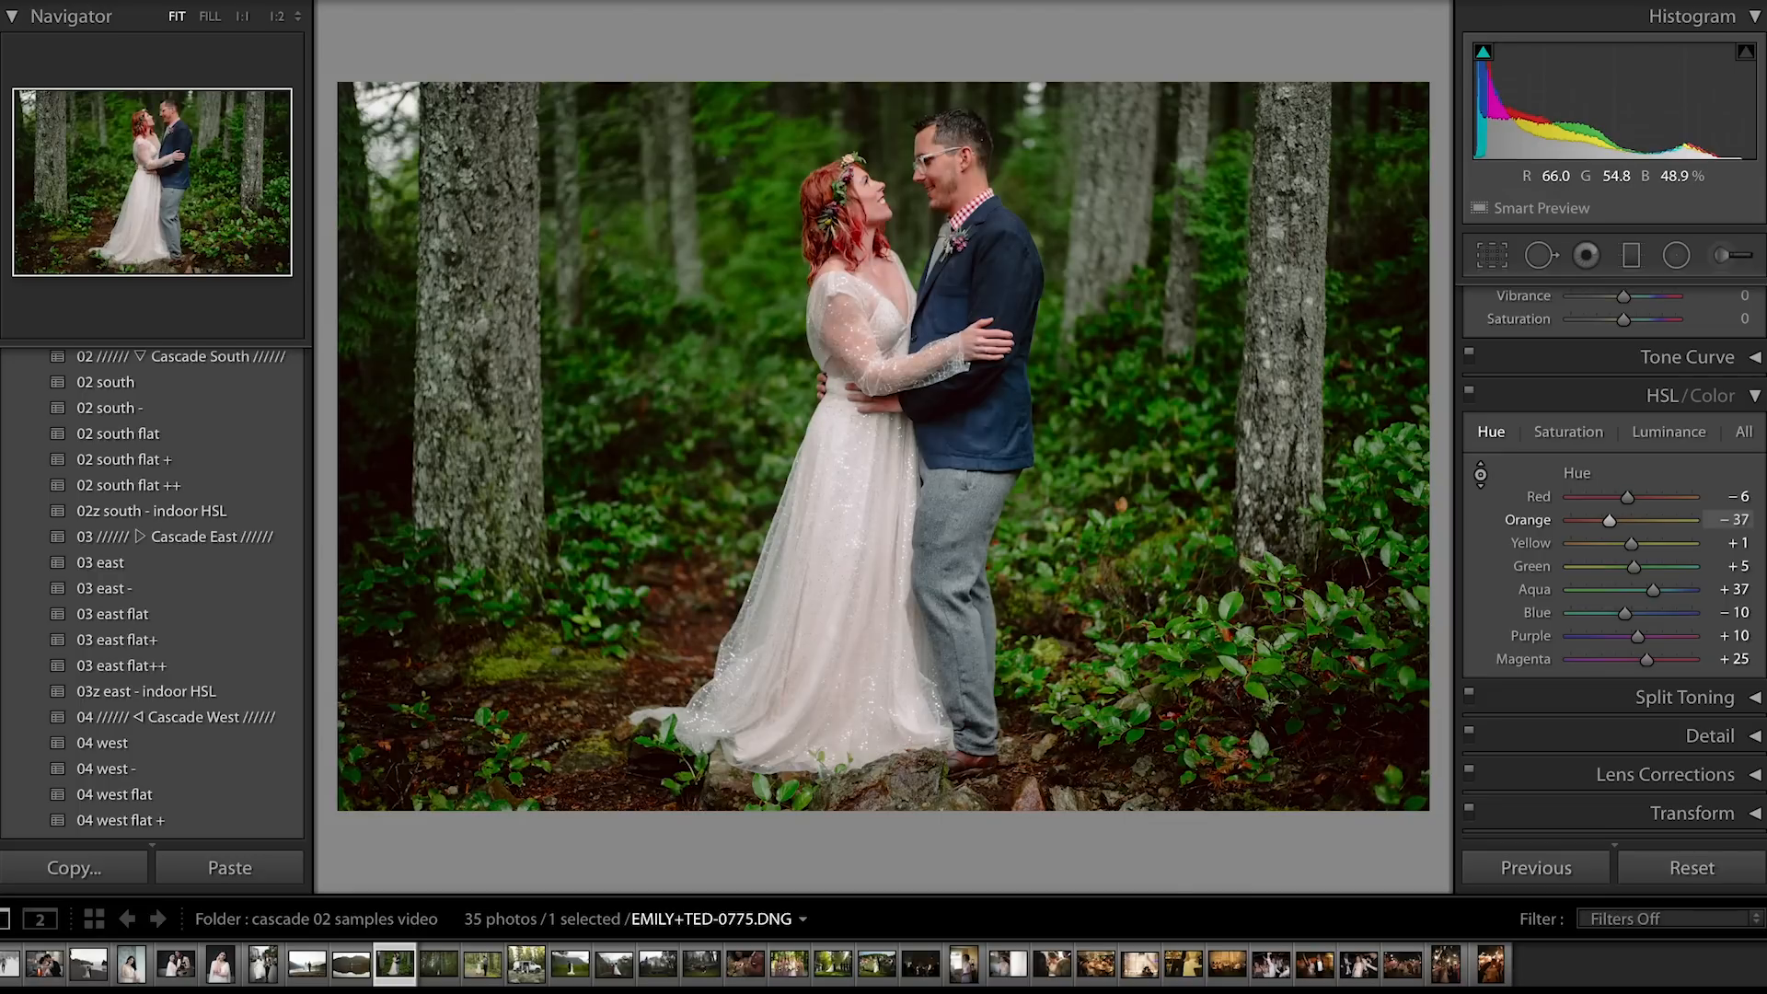
pyautogui.moveTo(948, 205); pyautogui.dragTo(947, 167)
pyautogui.moveTo(884, 276); pyautogui.dragTo(883, 301)
pyautogui.moveTo(934, 170); pyautogui.dragTo(934, 164)
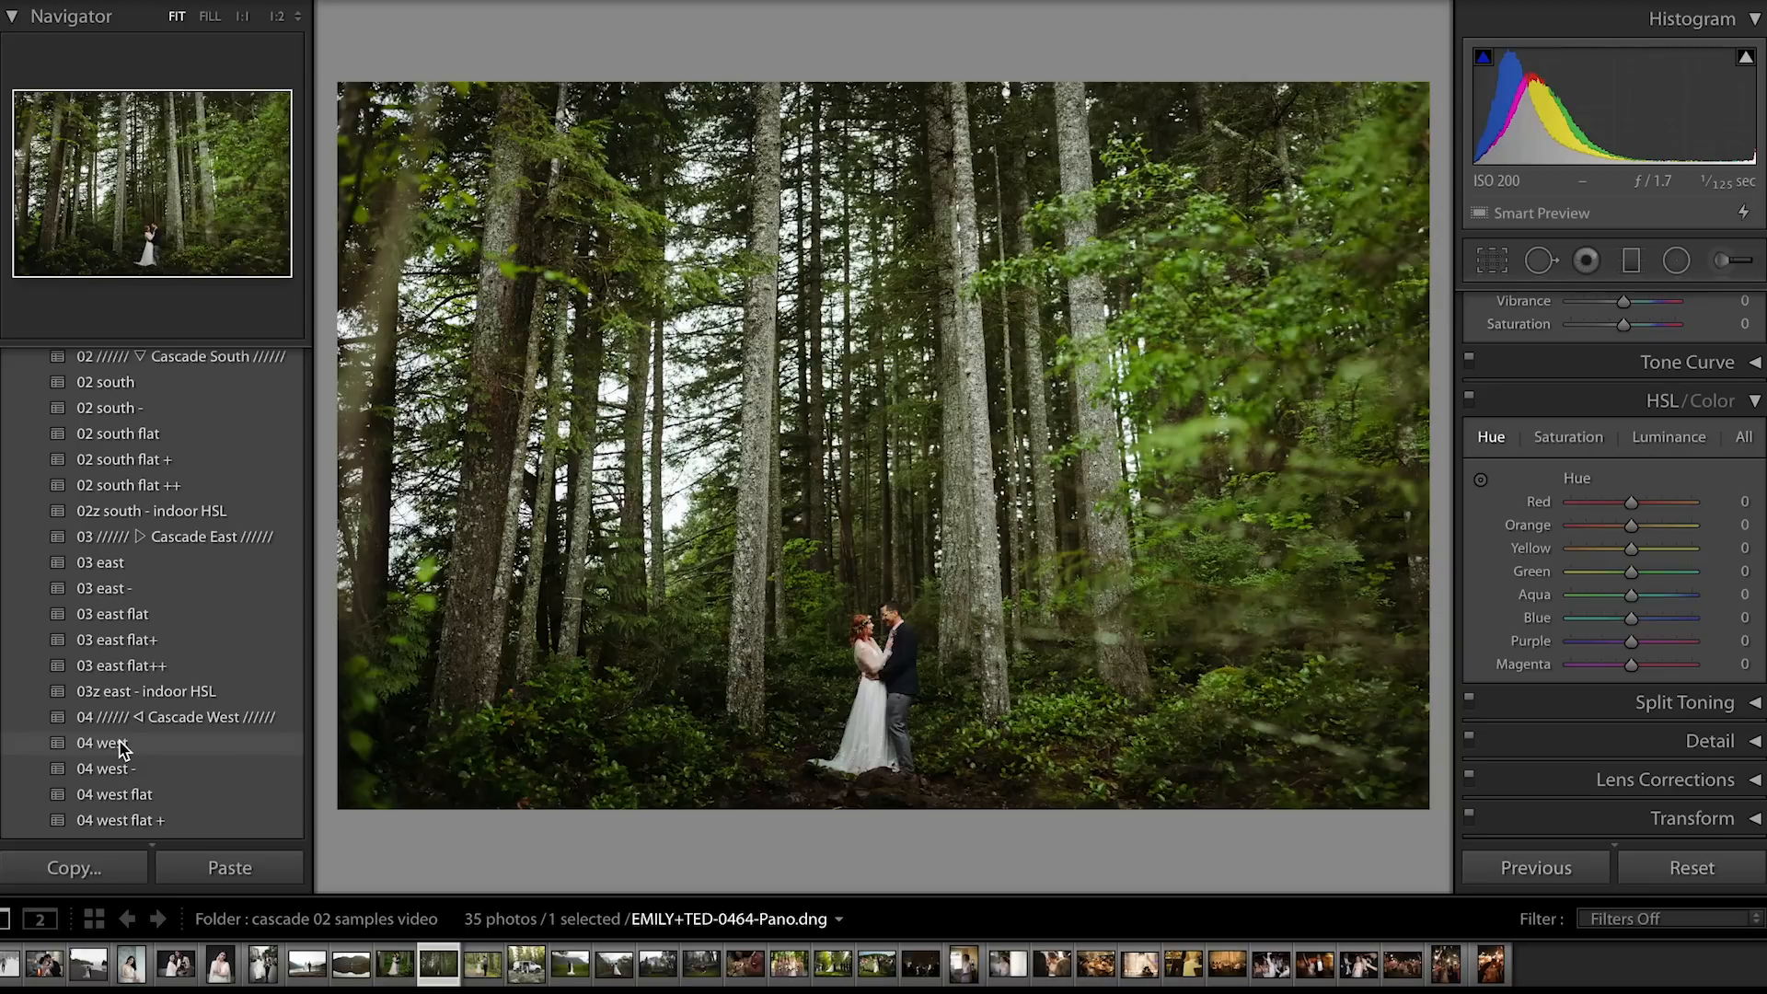
# Preview the Cascade East and Cascade West presets on the wide photo of the couple among tall trees
pyautogui.scroll(-3, 122, 748)
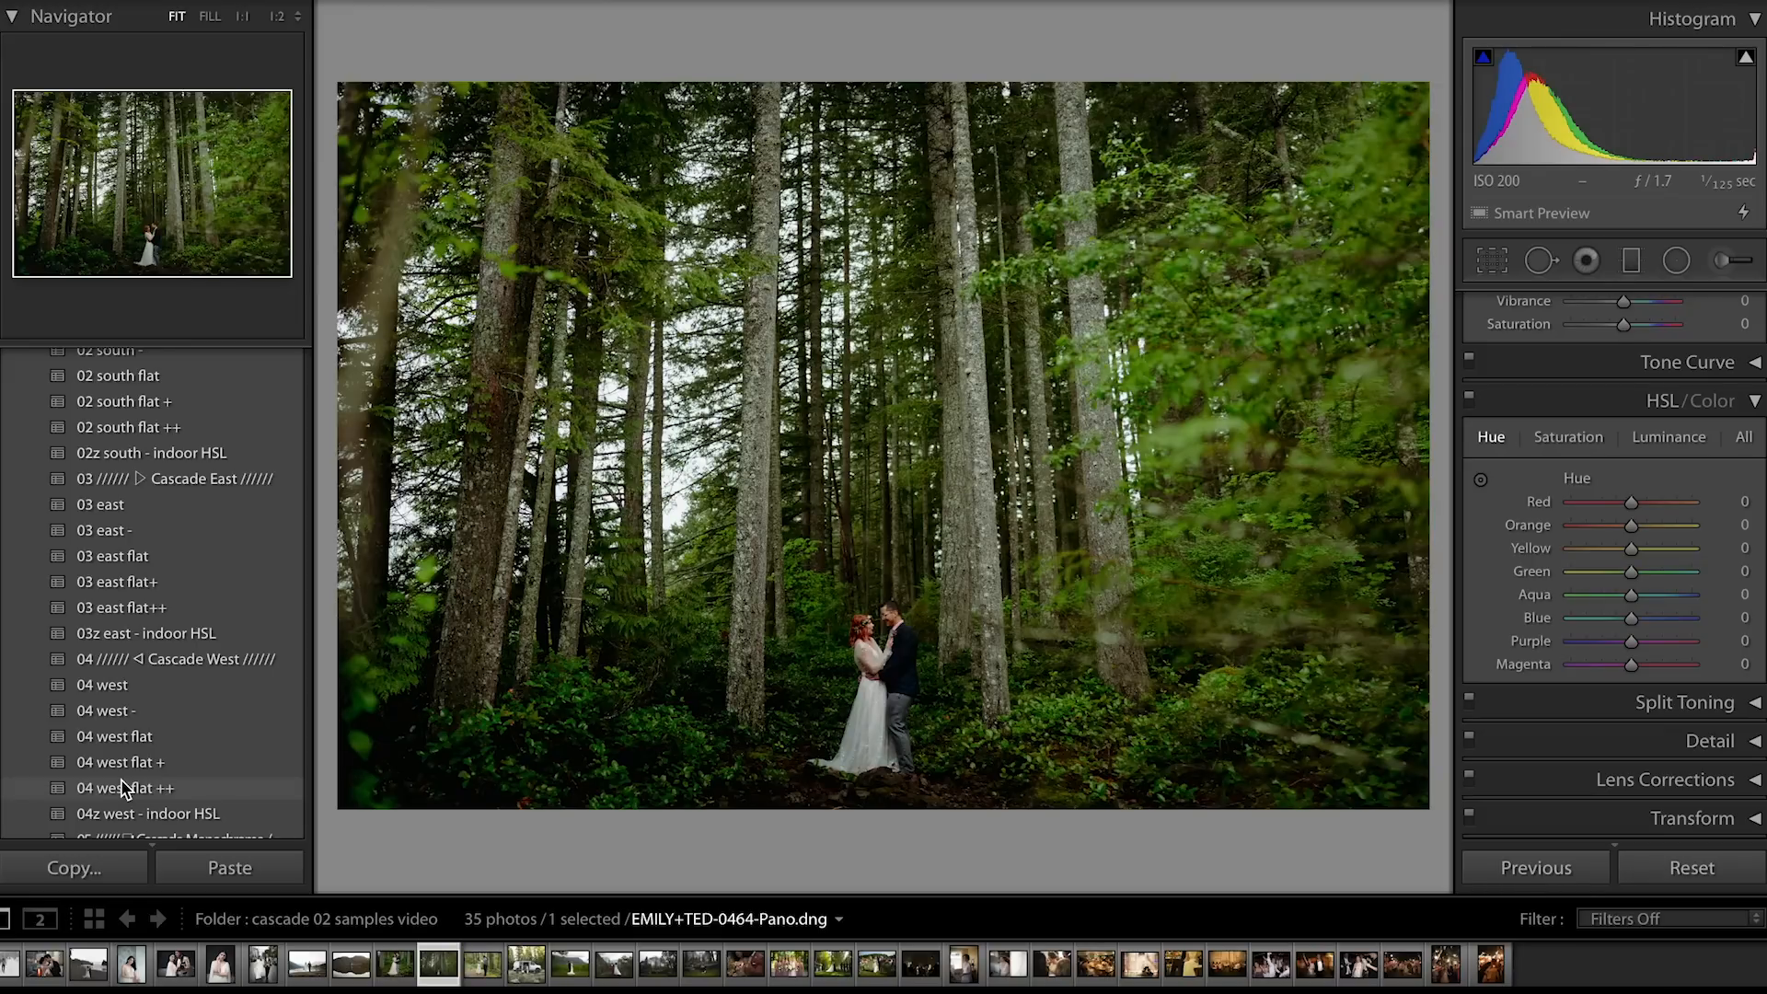
pyautogui.click(135, 589)
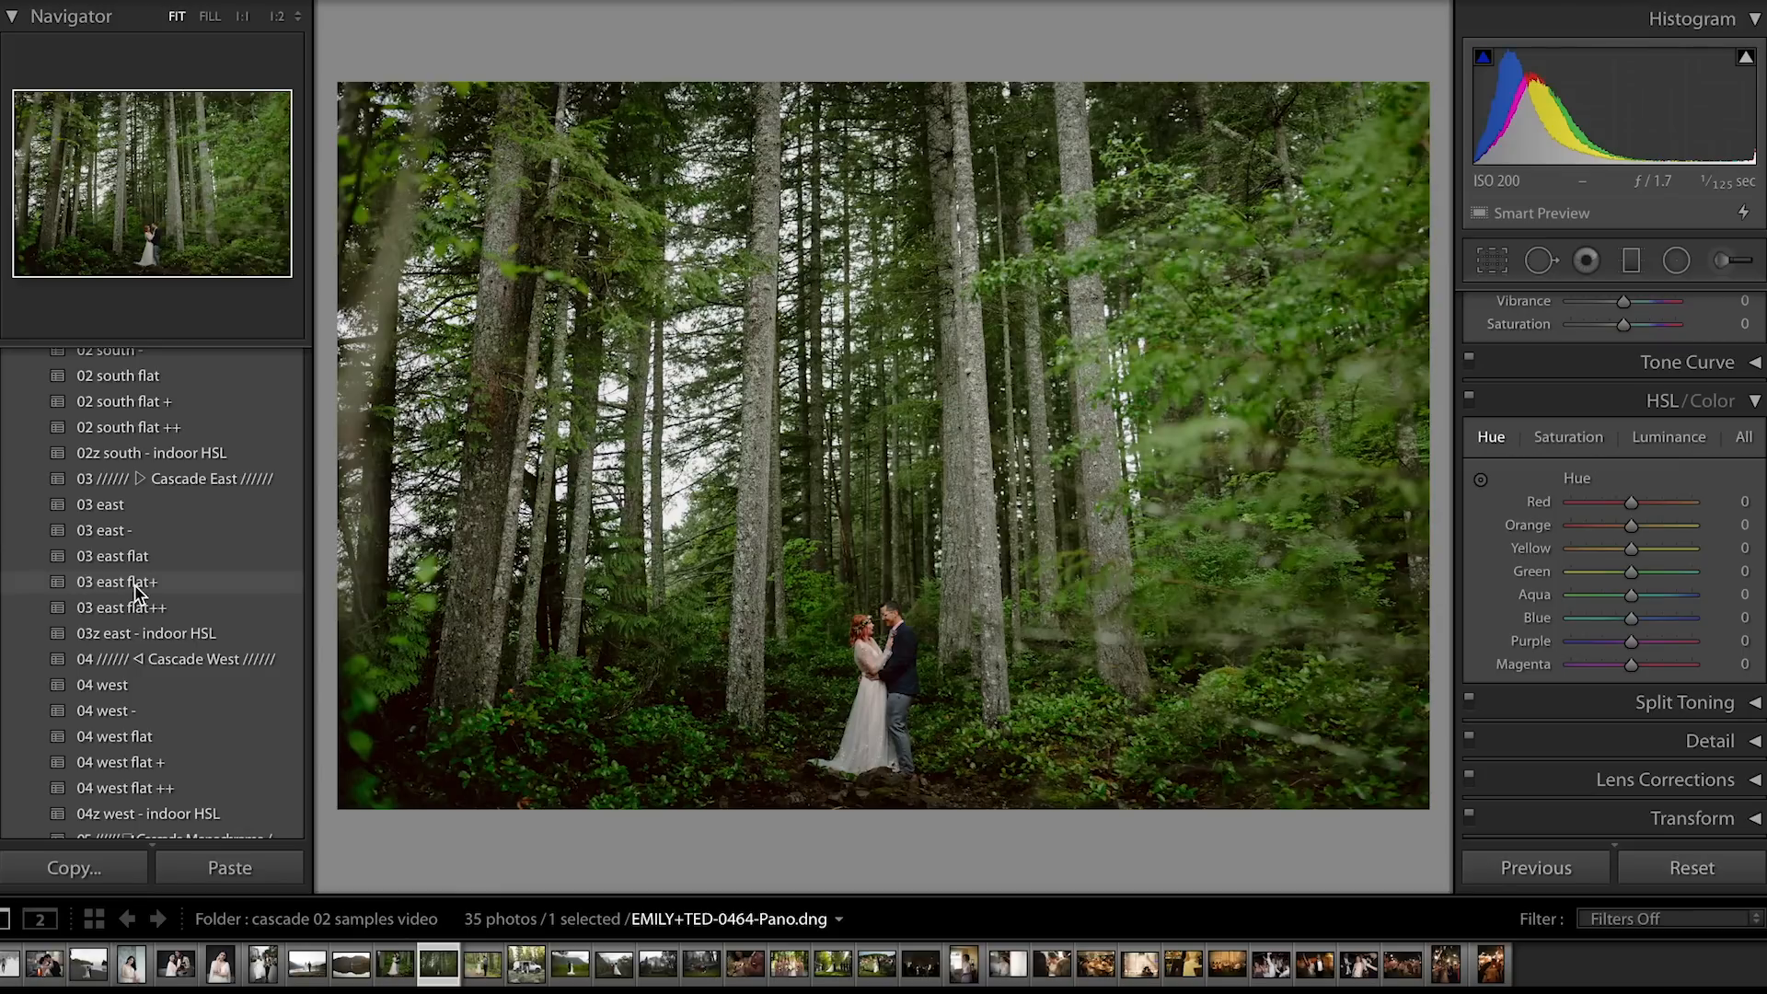
pyautogui.click(141, 559)
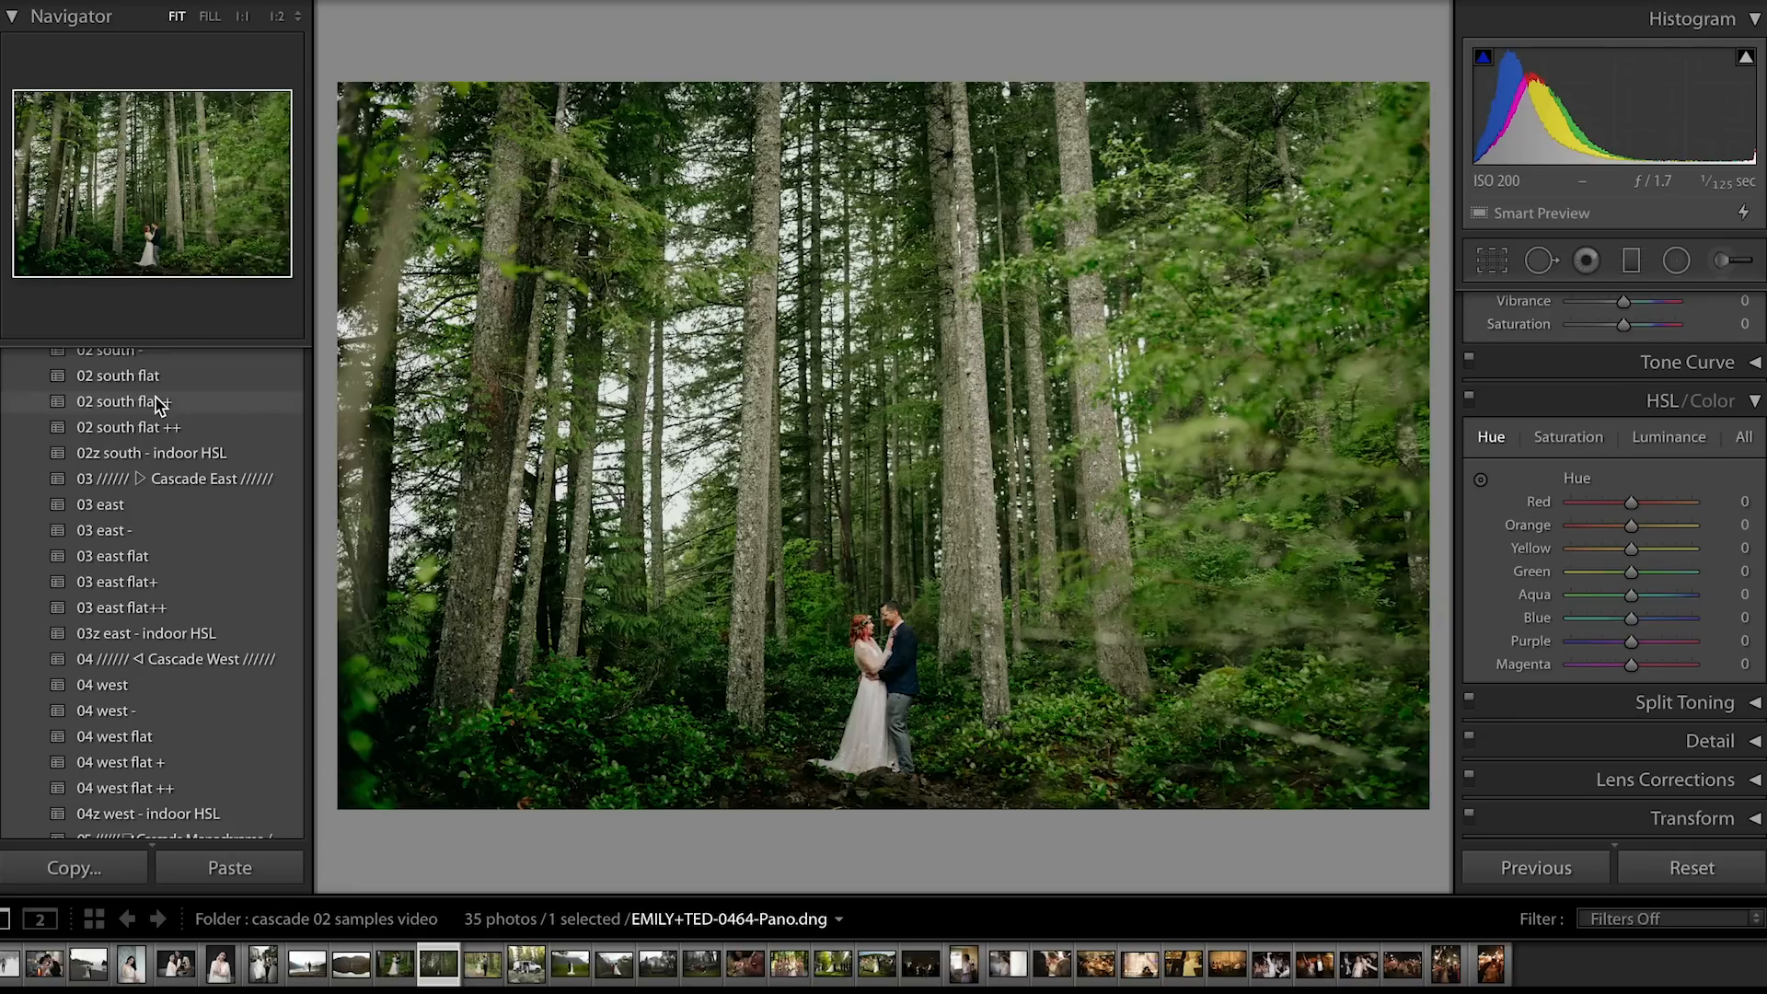
# Switch to the photo of the couple reflected in the lake, compare the Cascade South presets and apply 02 south flat
pyautogui.click(351, 964)
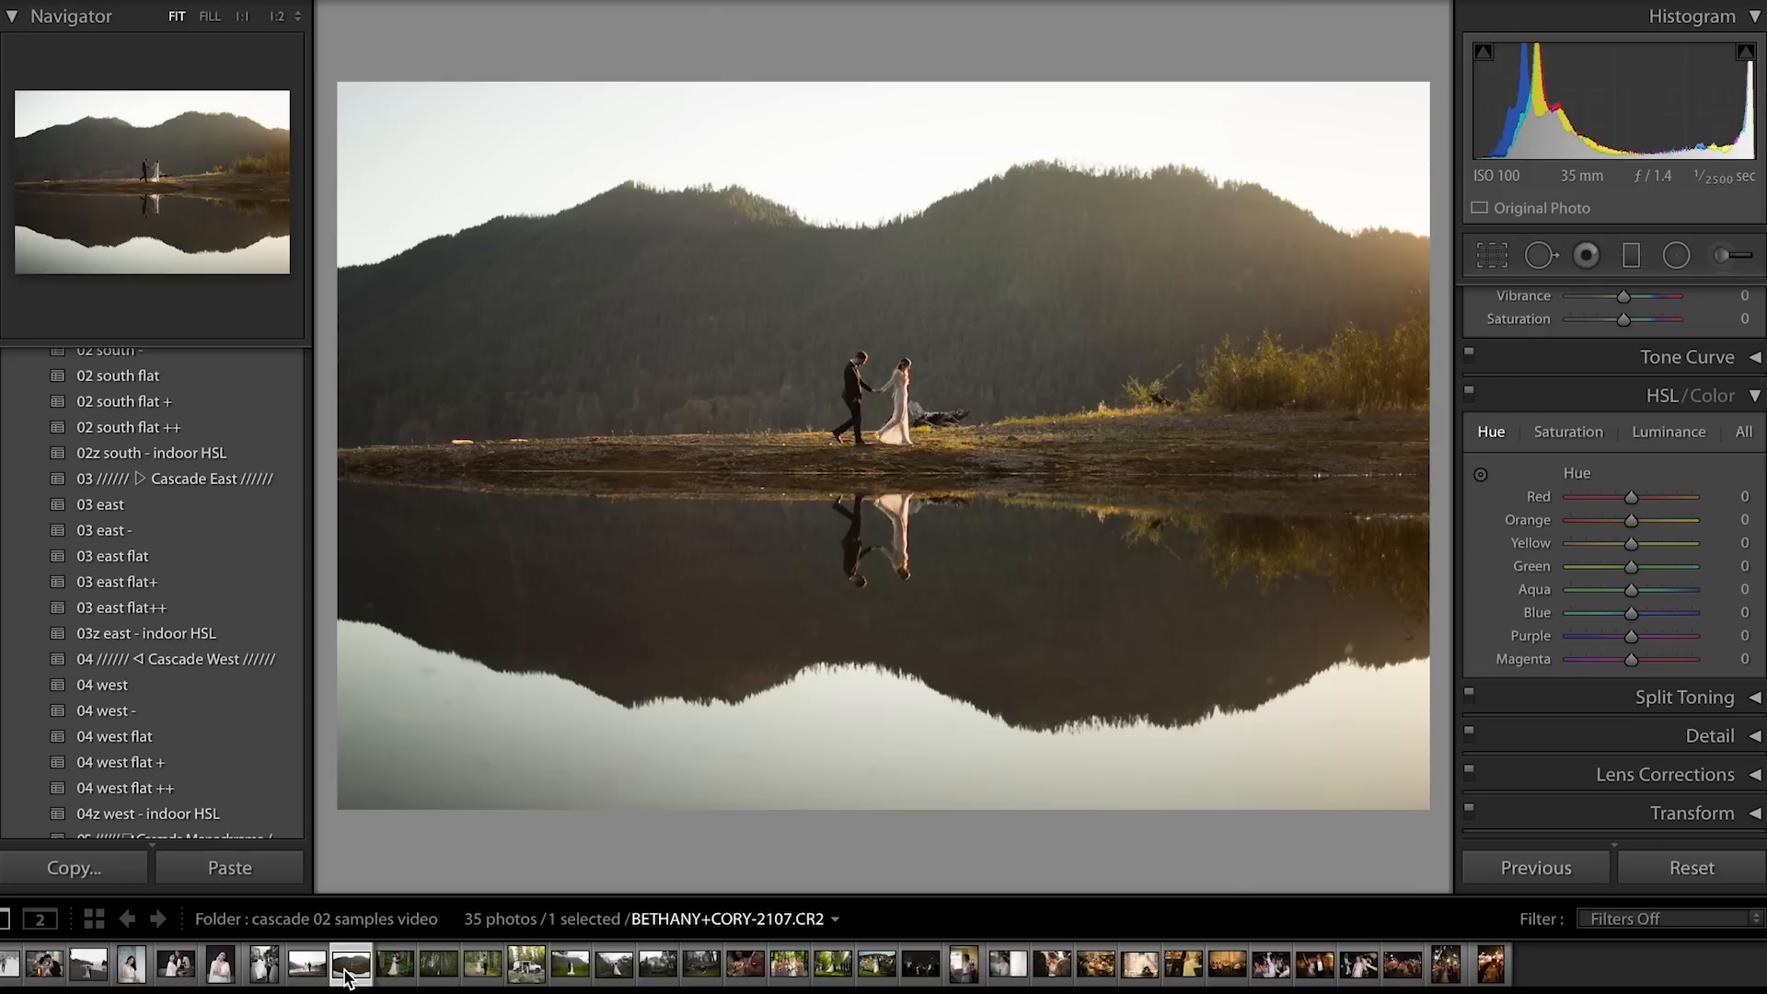
pyautogui.scroll(3, 207, 431)
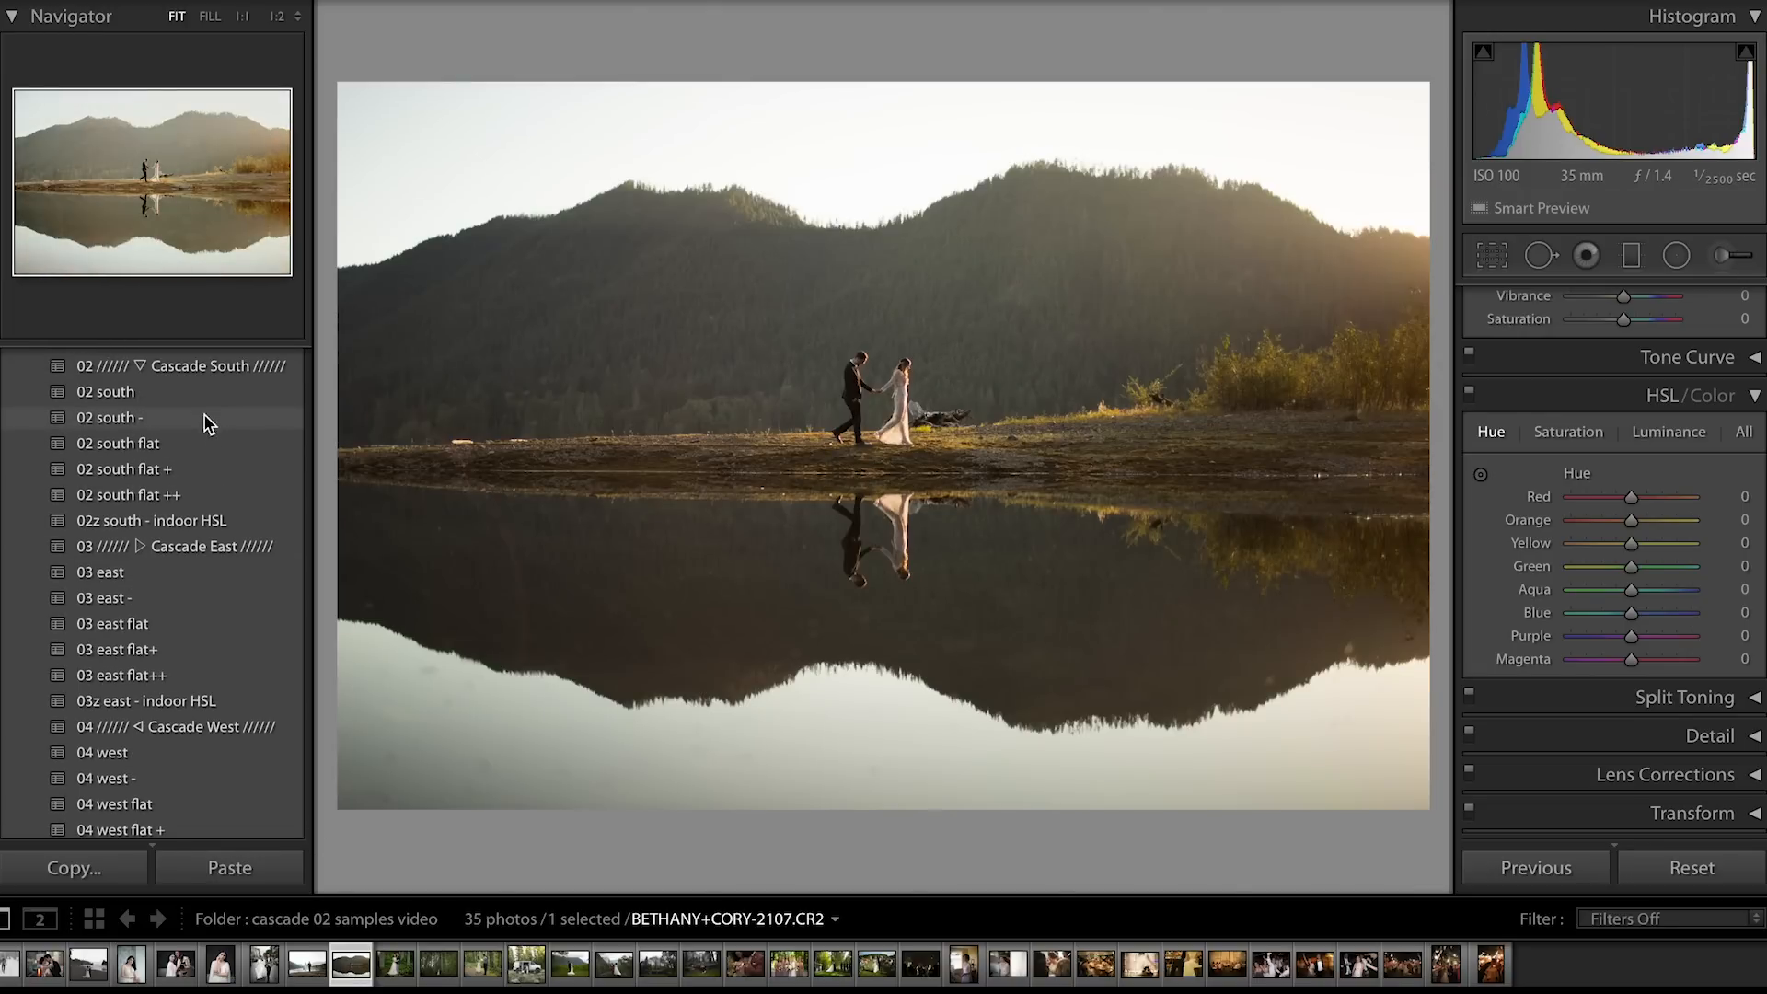
pyautogui.click(201, 402)
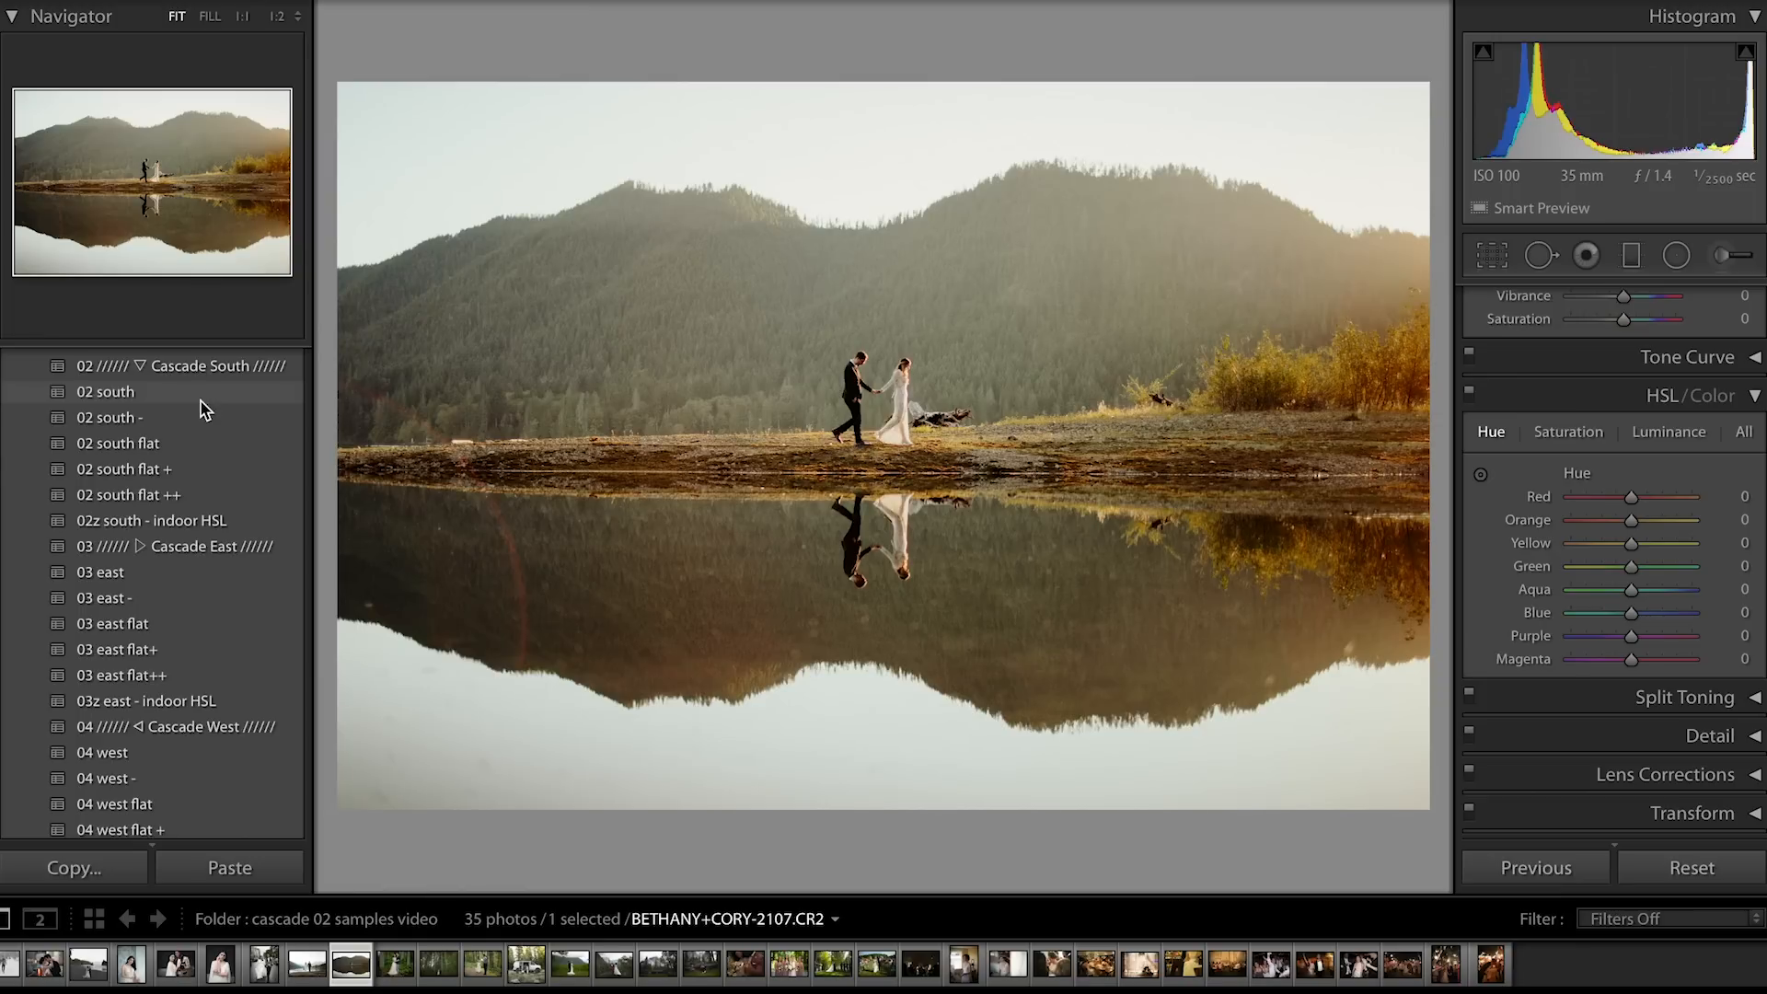
pyautogui.click(202, 423)
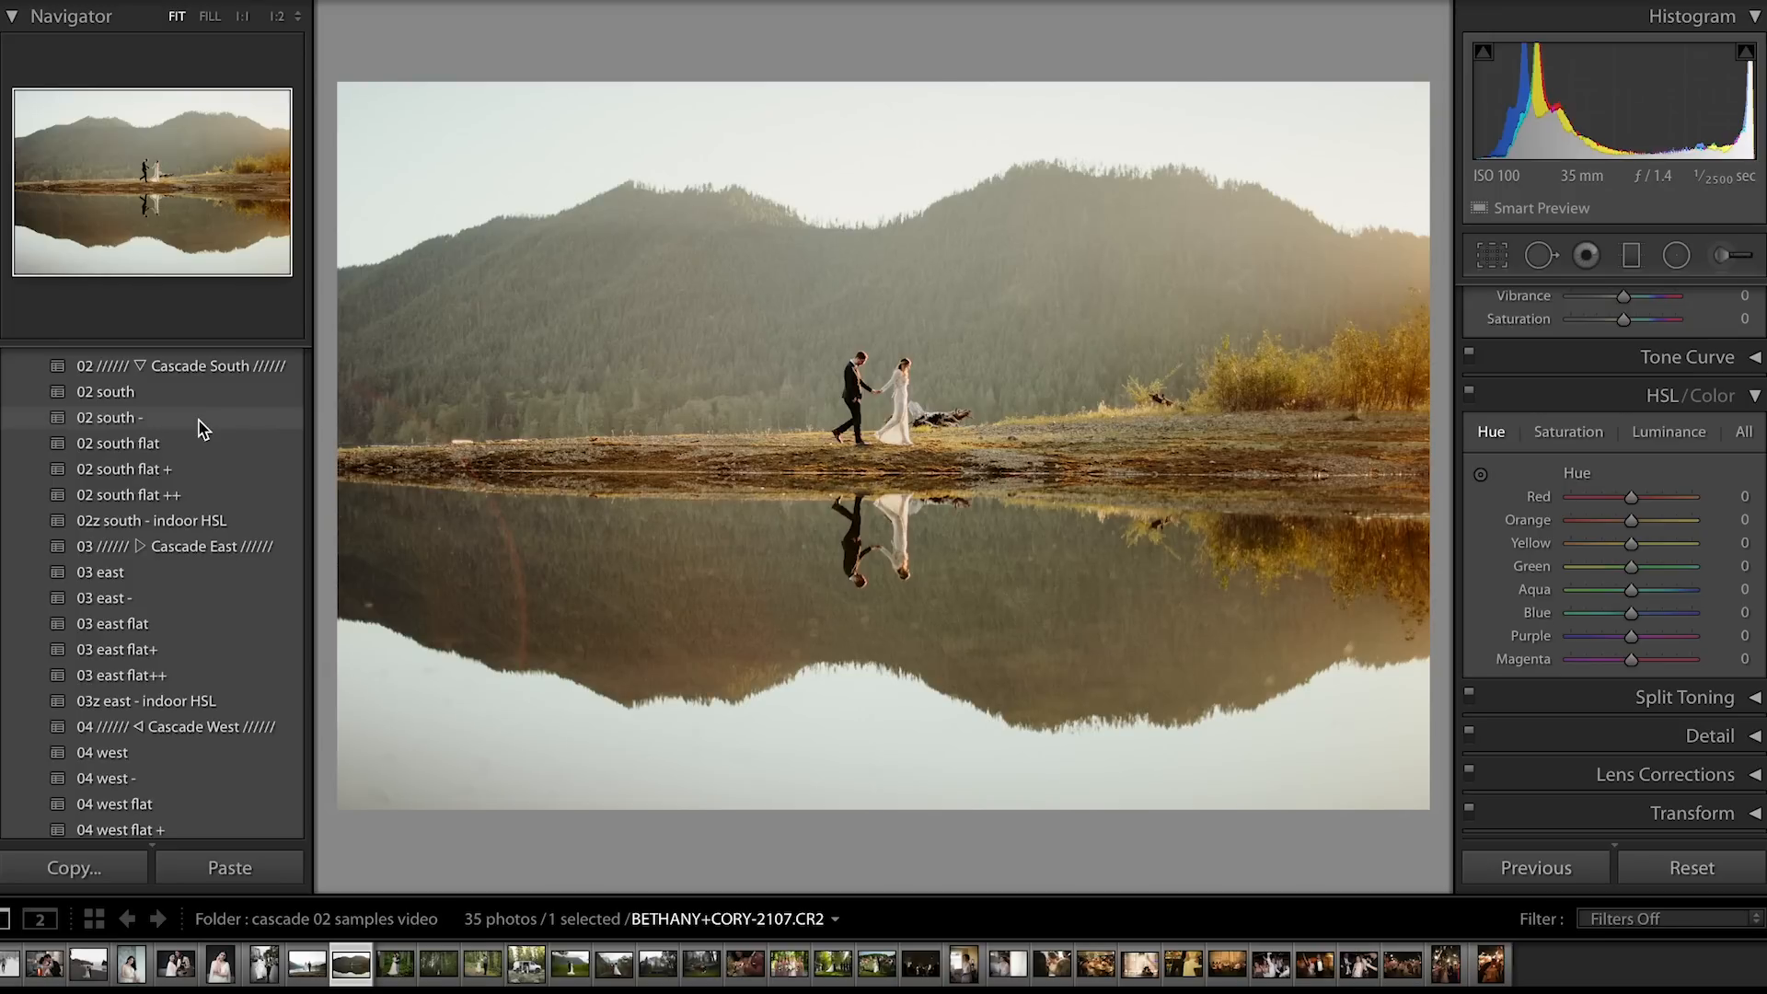
pyautogui.click(202, 447)
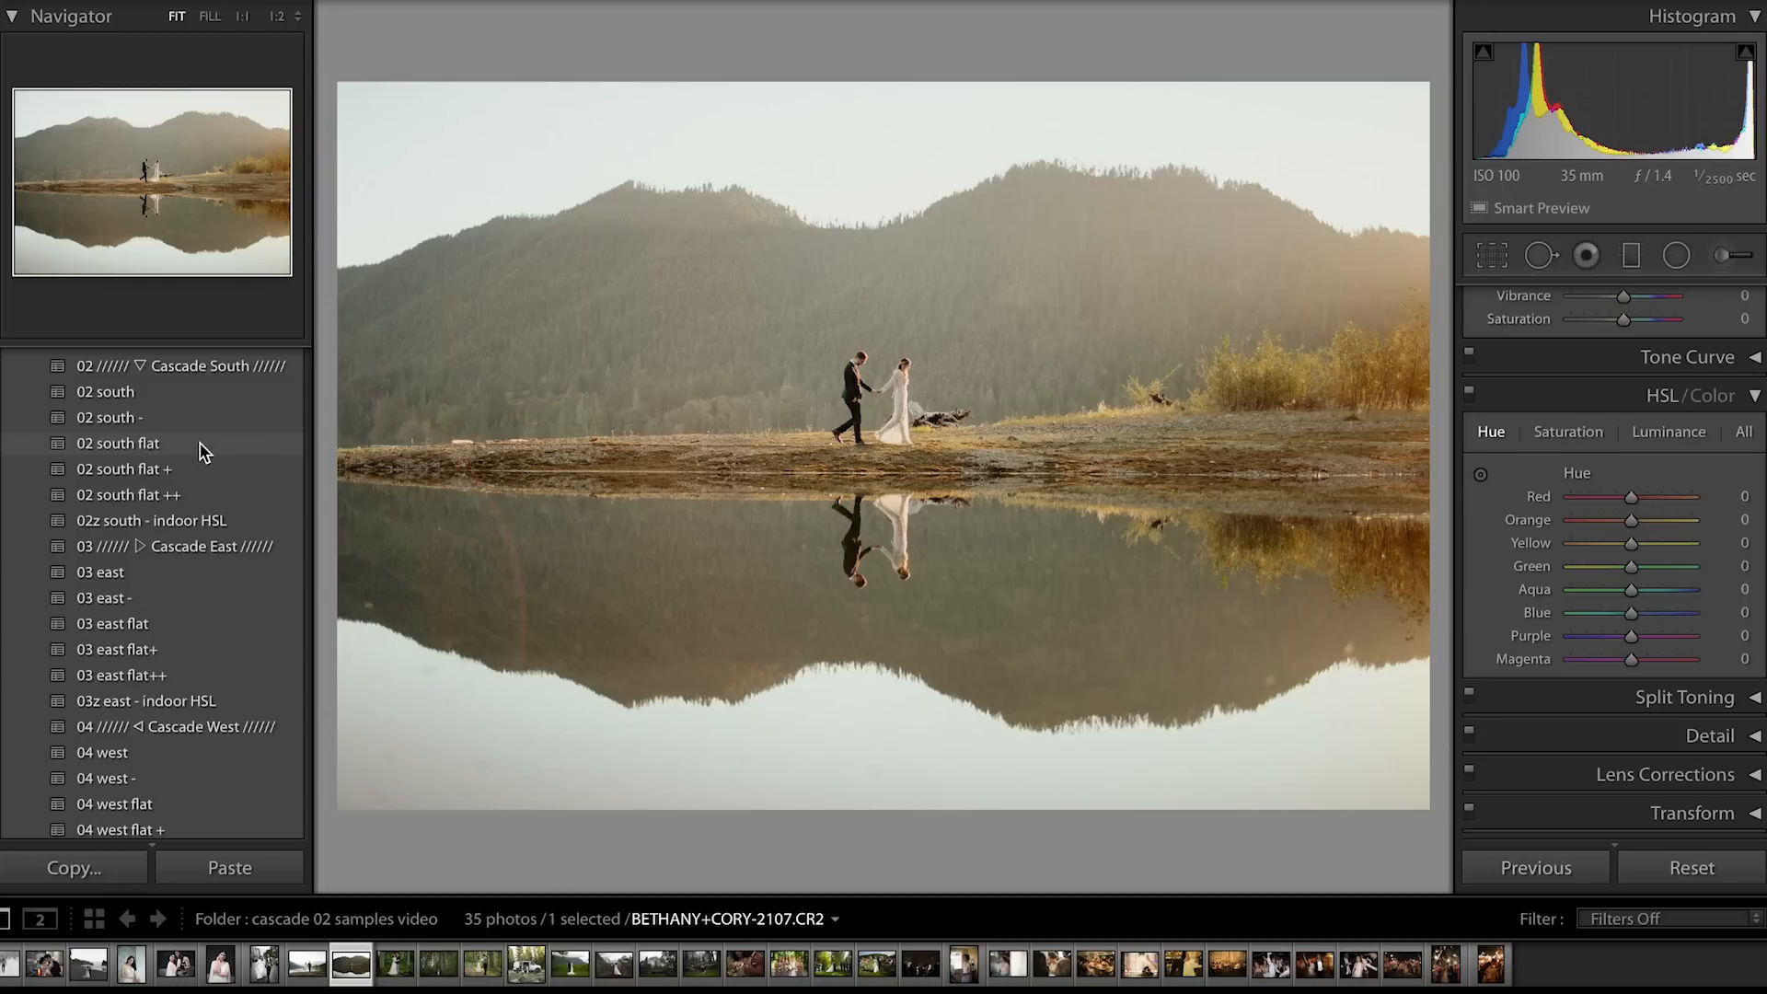
pyautogui.click(200, 445)
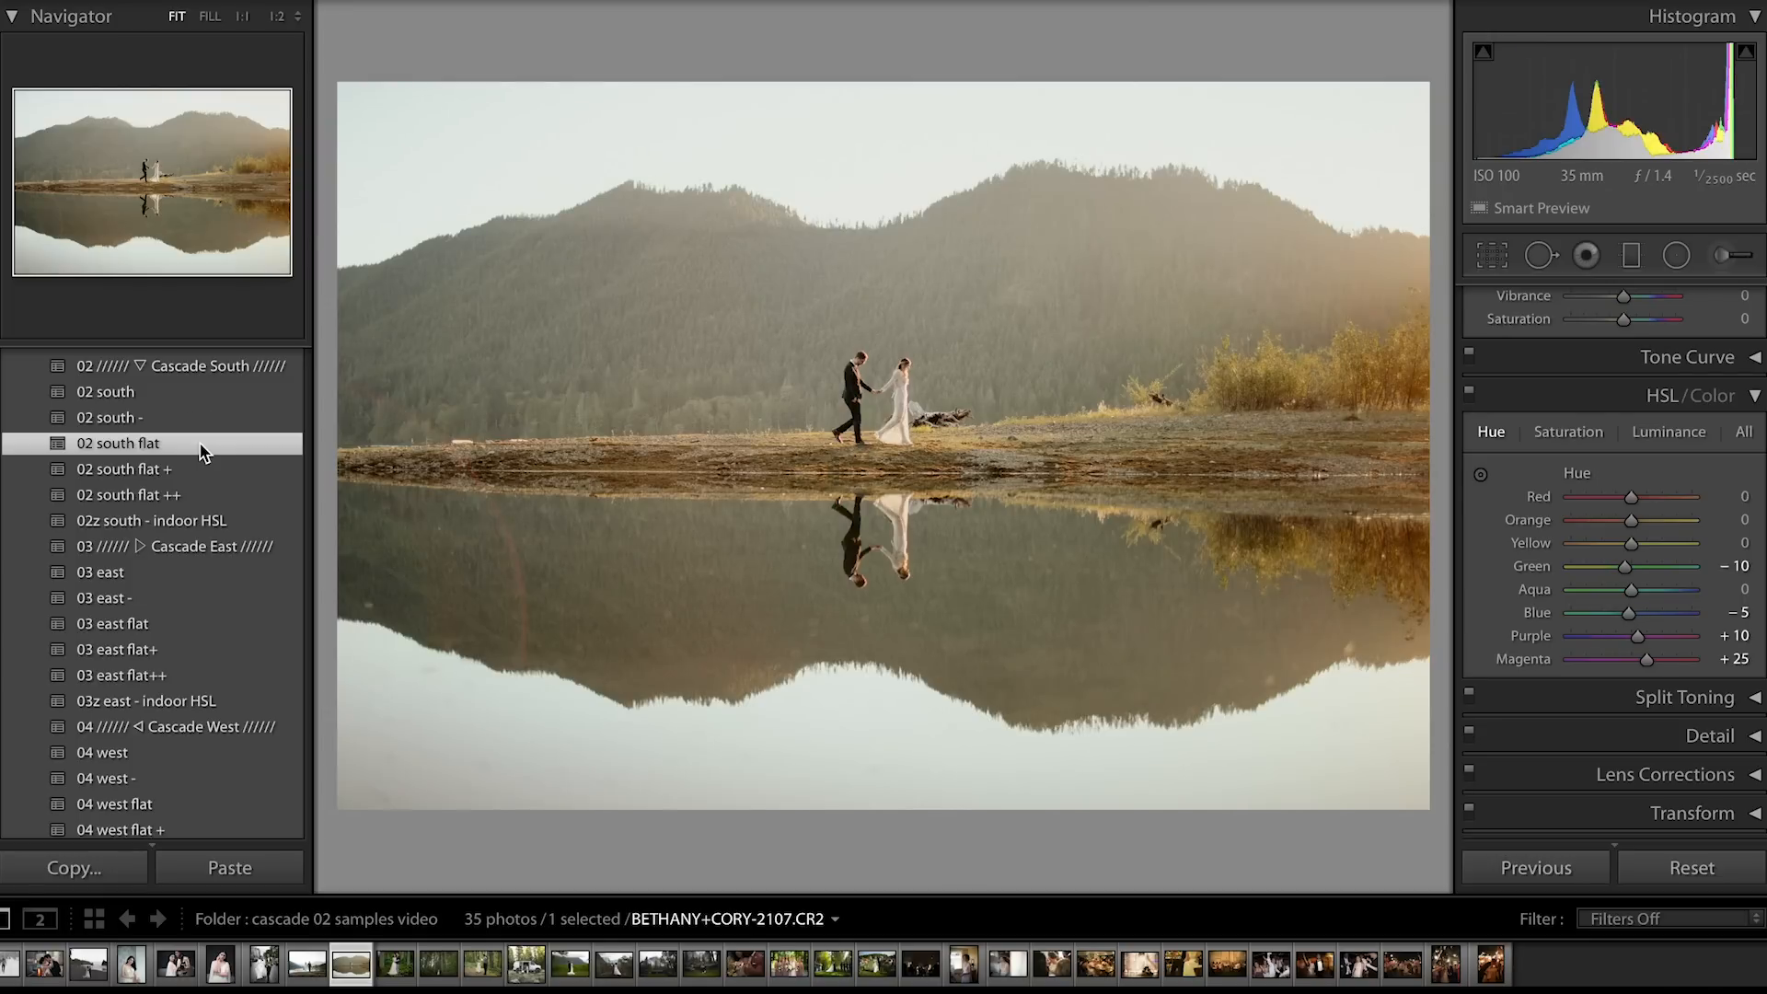
# Set Dehaze to +31 on the lake reflection photo
pyautogui.press('=')
pyautogui.press('=')
pyautogui.press('=')
pyautogui.press('=')
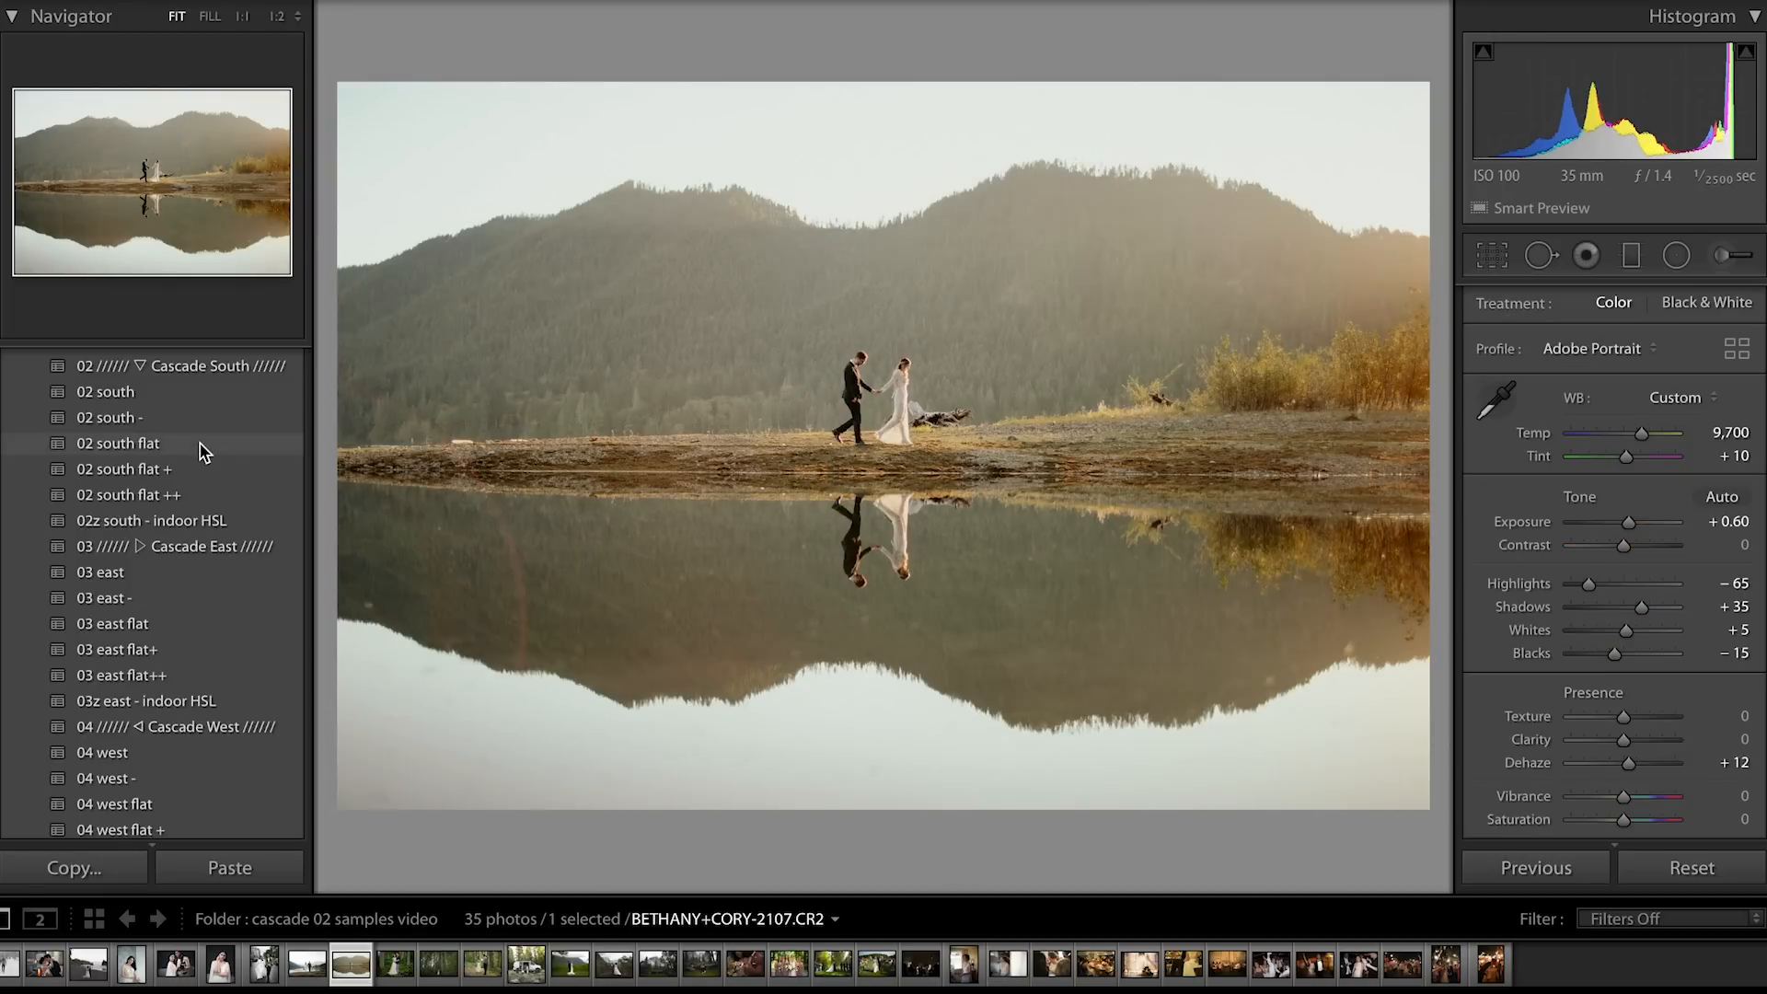
pyautogui.press('=')
pyautogui.press('=')
pyautogui.press('=')
pyautogui.press('=')
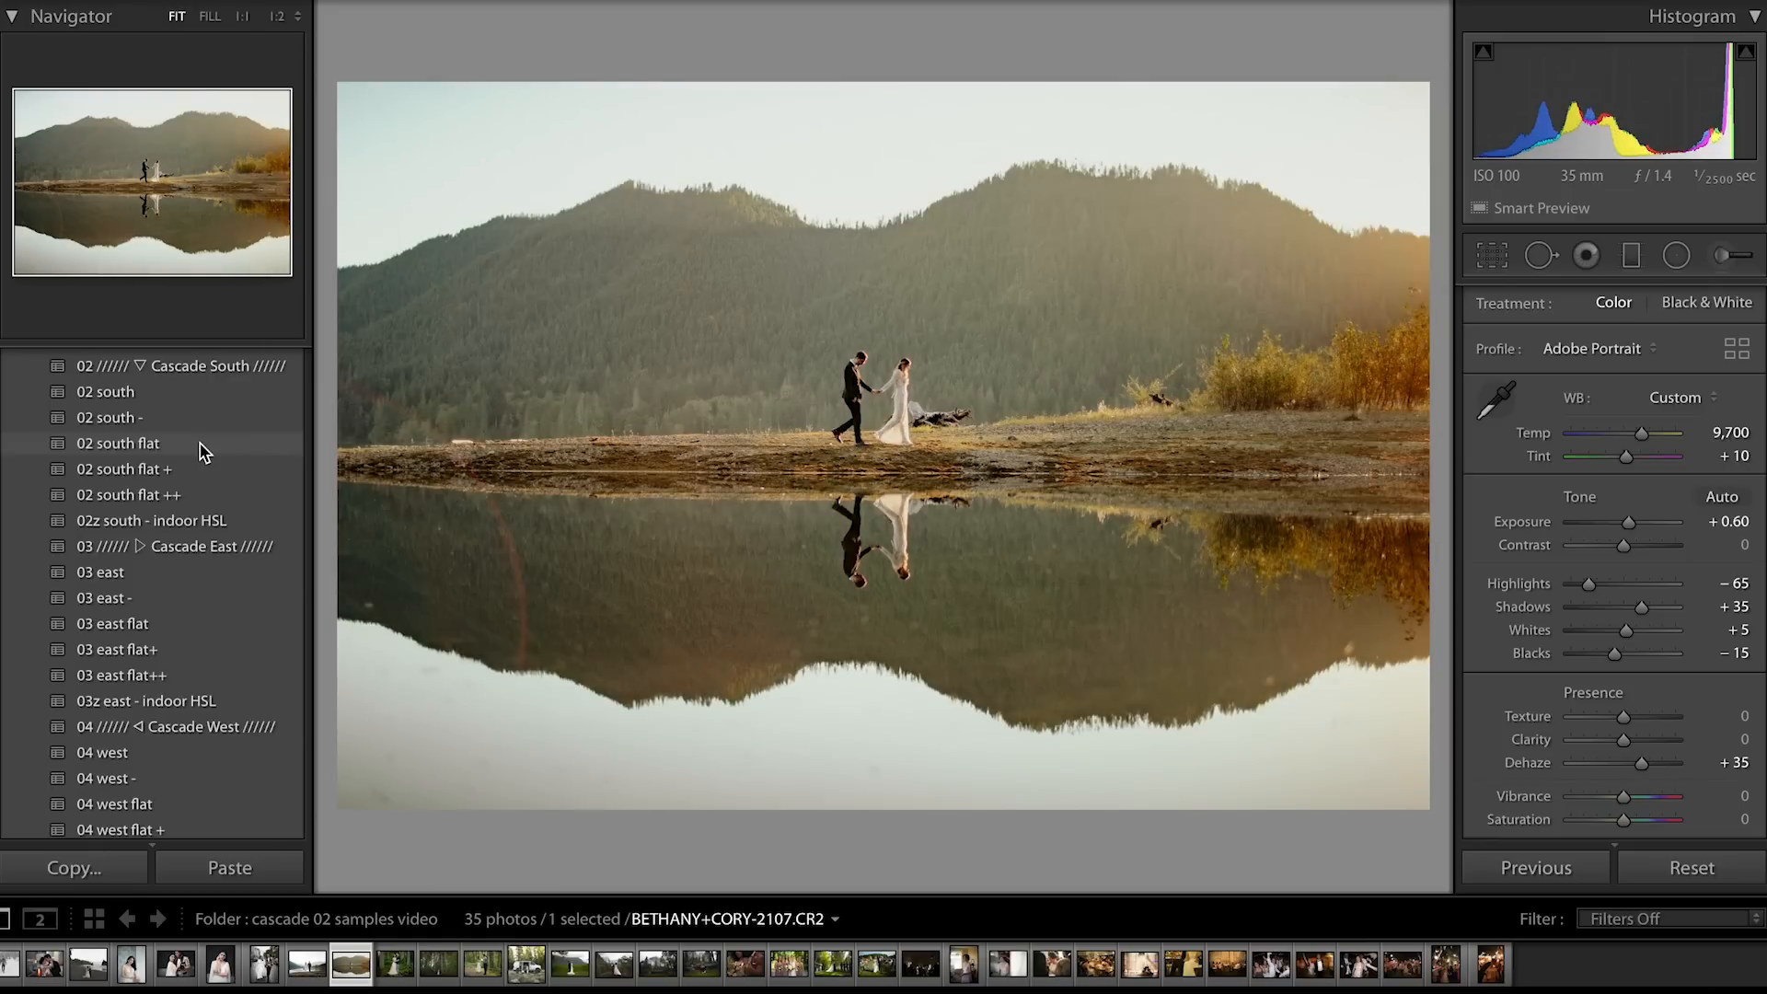
pyautogui.press('-')
pyautogui.press('-')
pyautogui.press('-')
# Look through the Cascade Tools presets, switch to the photo of the couple walking past fallen logs and browse presets for the following photos
pyautogui.scroll(-10, 204, 451)
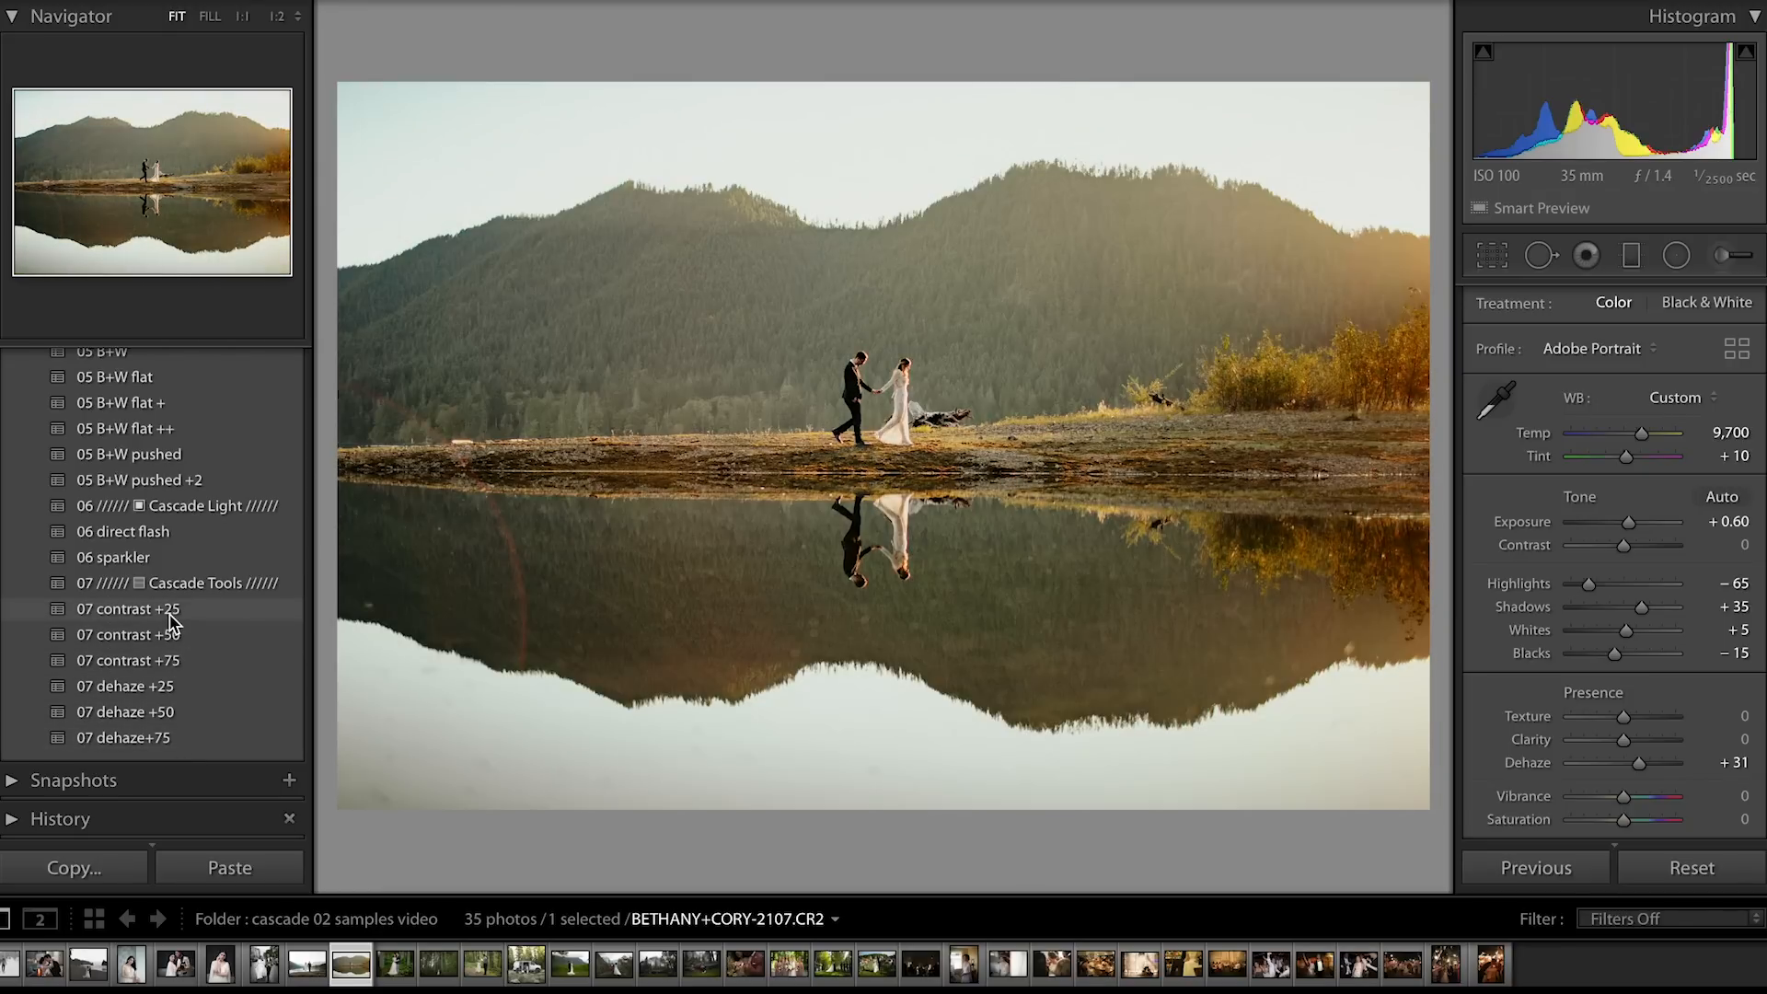
pyautogui.click(699, 966)
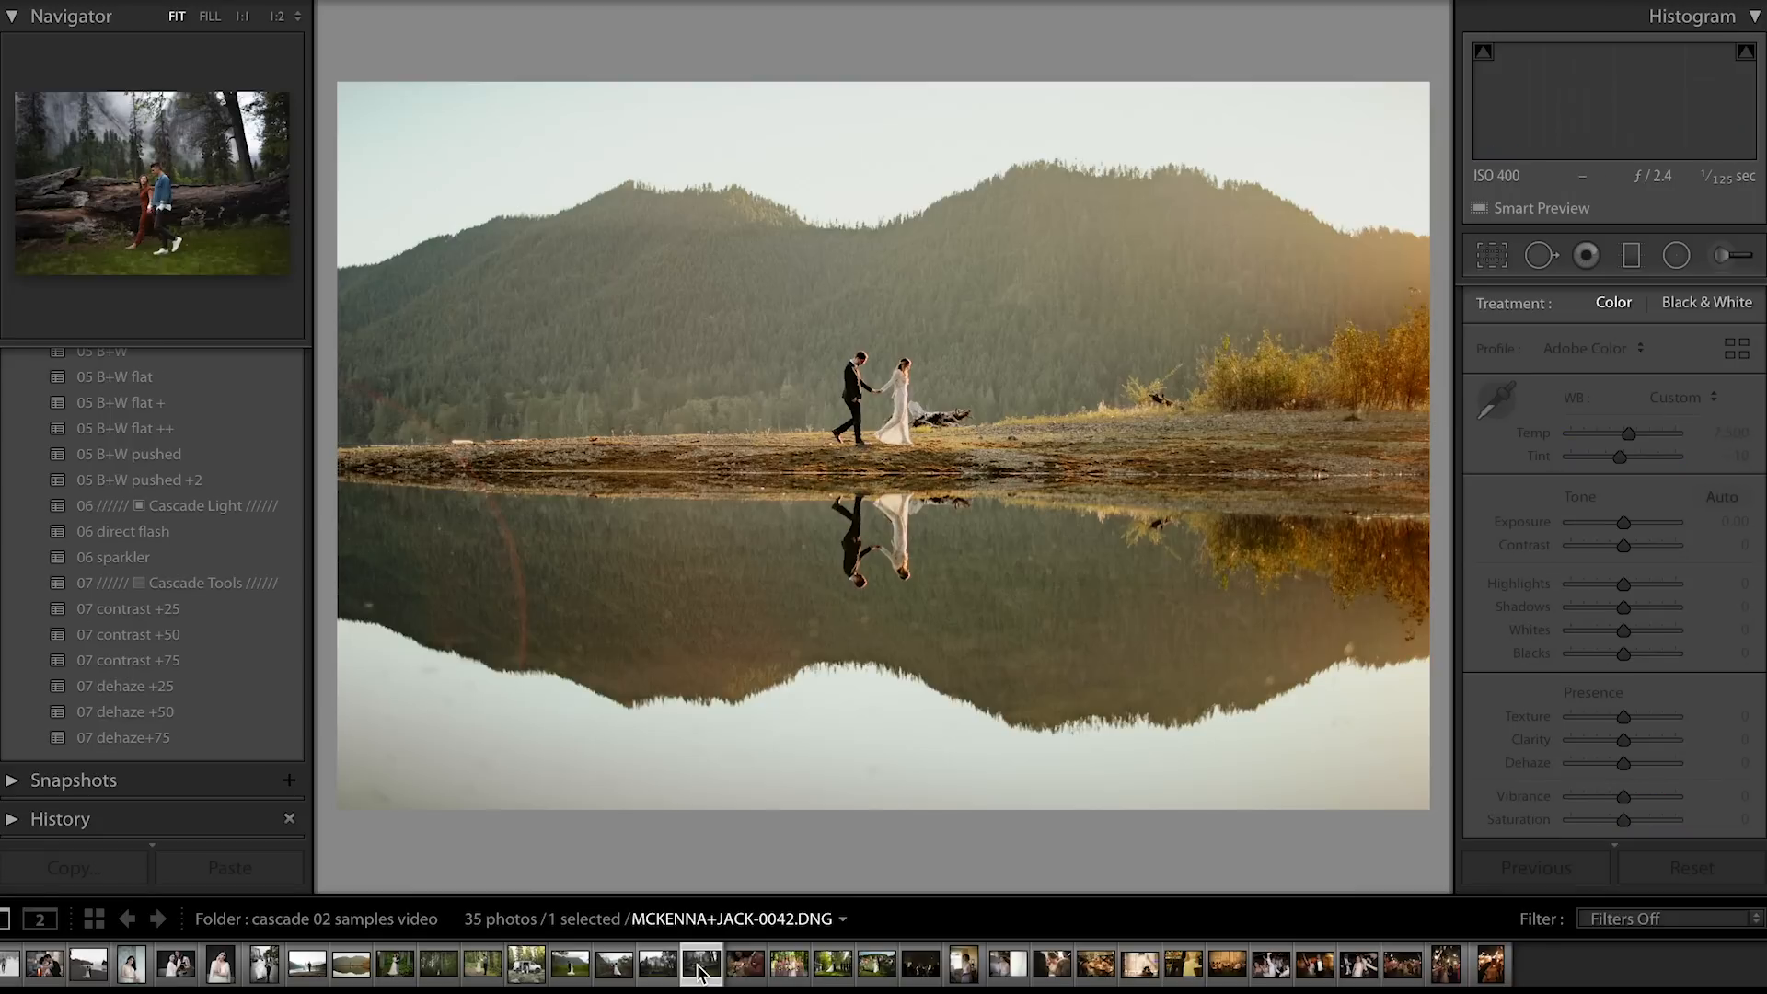
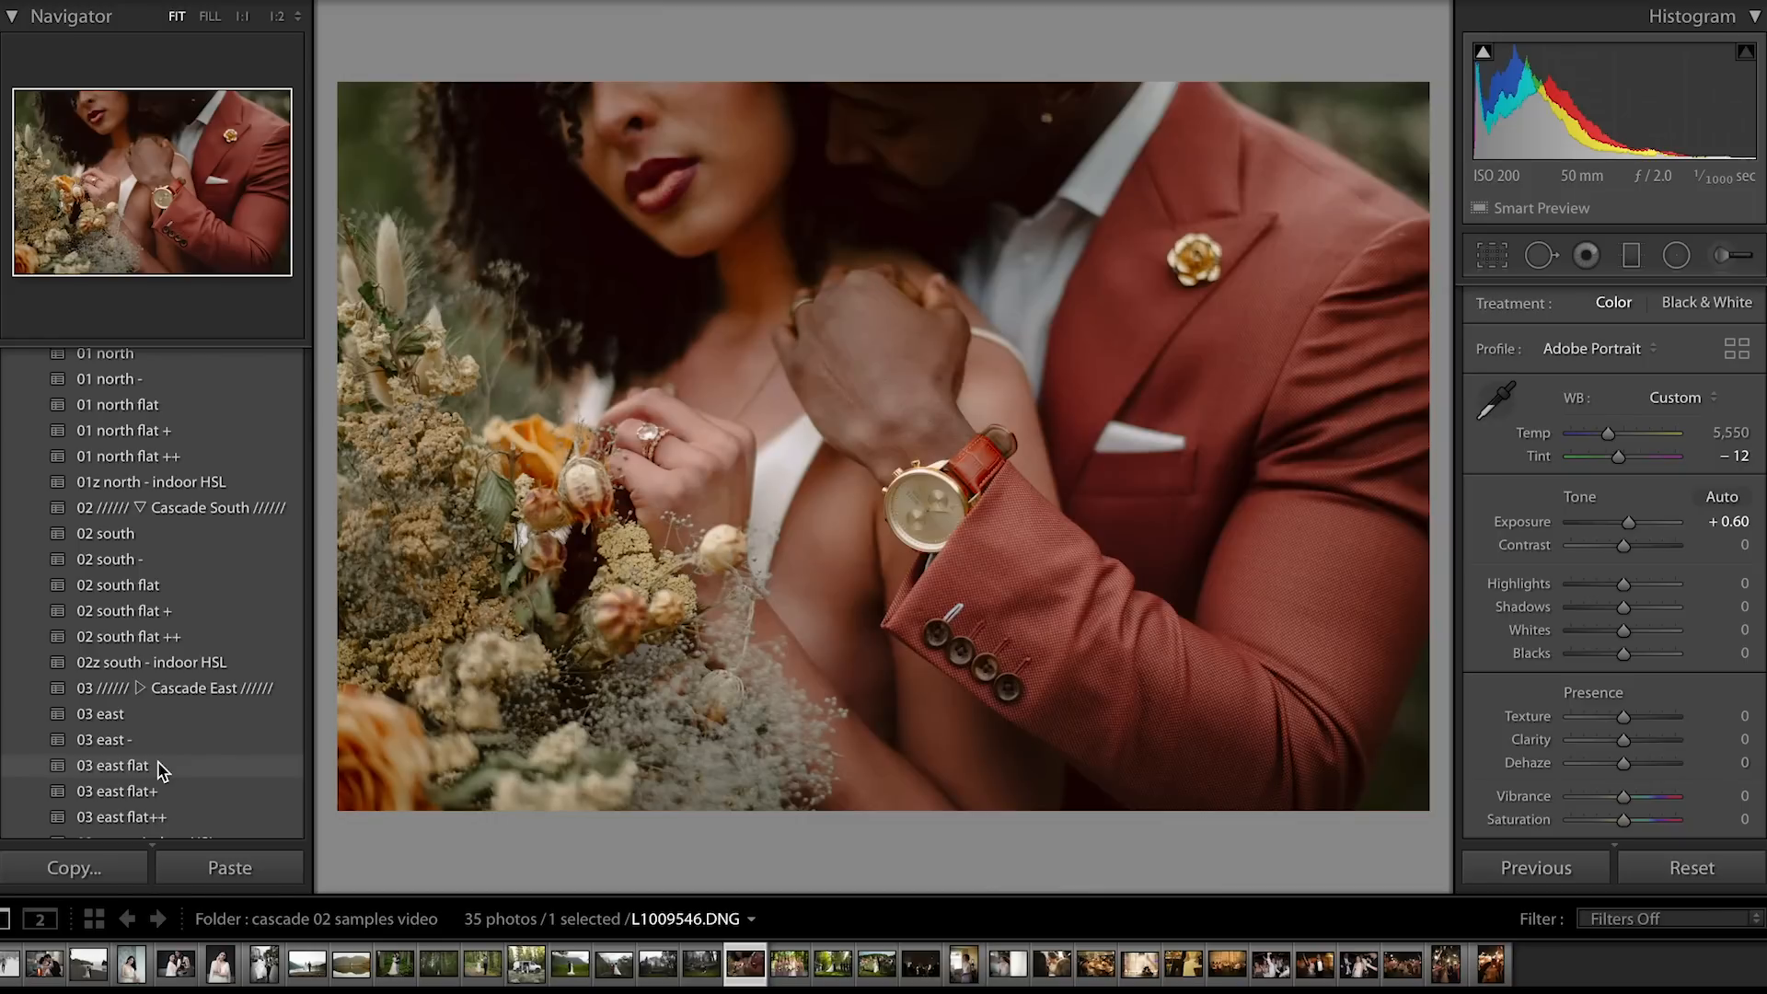
pyautogui.scroll(-5, 161, 764)
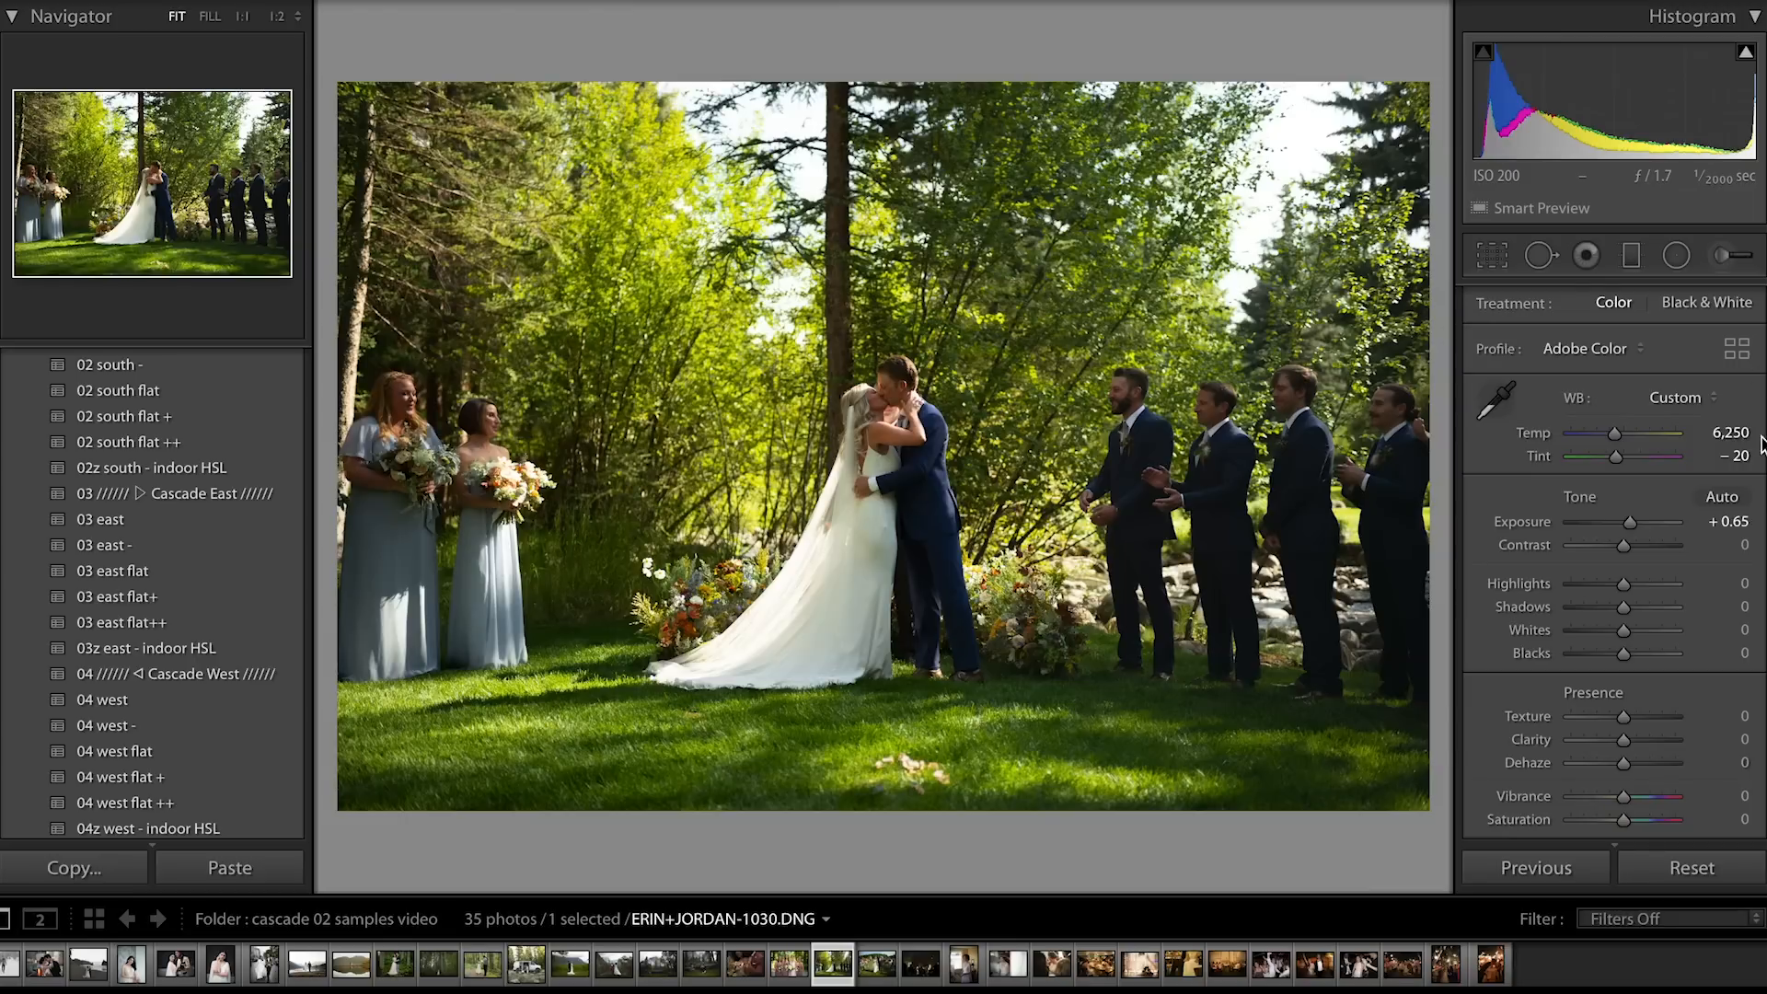
# Try Exposure 0 on the outdoor ceremony kiss photo, set it to +0.66 and apply the 04 west flat preset
pyautogui.click(1730, 522)
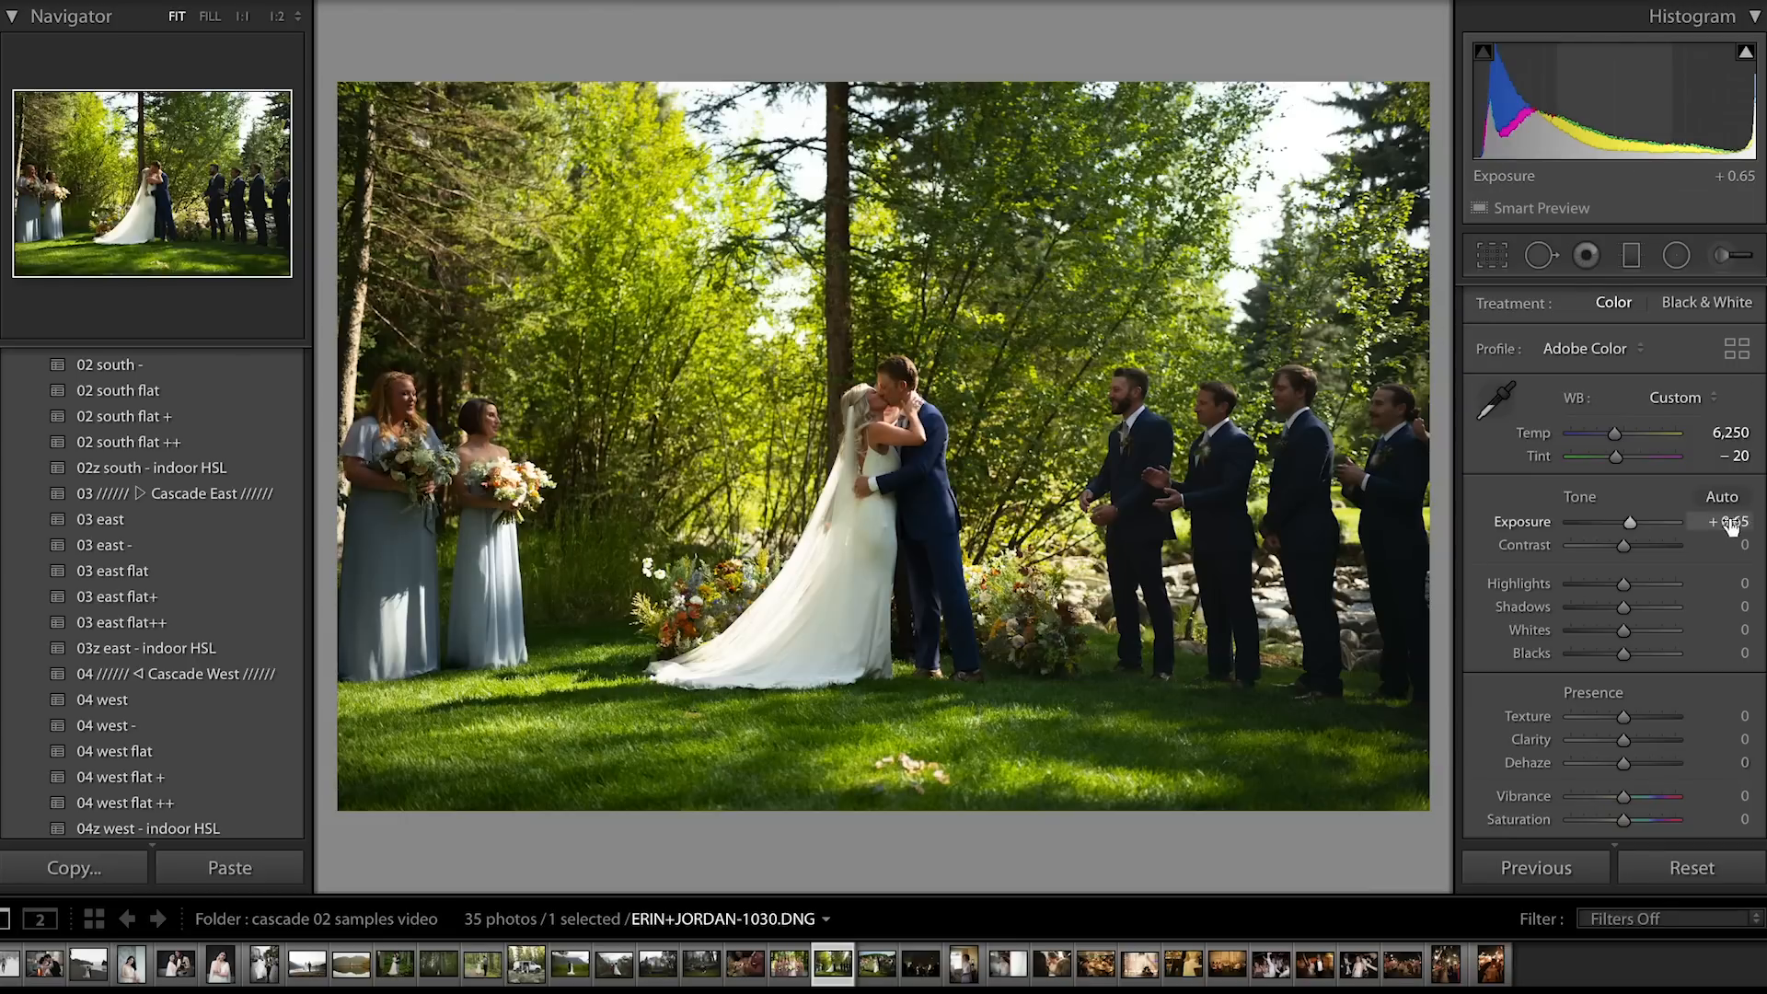
pyautogui.write('0')
pyautogui.press('Return')
pyautogui.click(1730, 524)
pyautogui.write('.66')
pyautogui.press('Return')
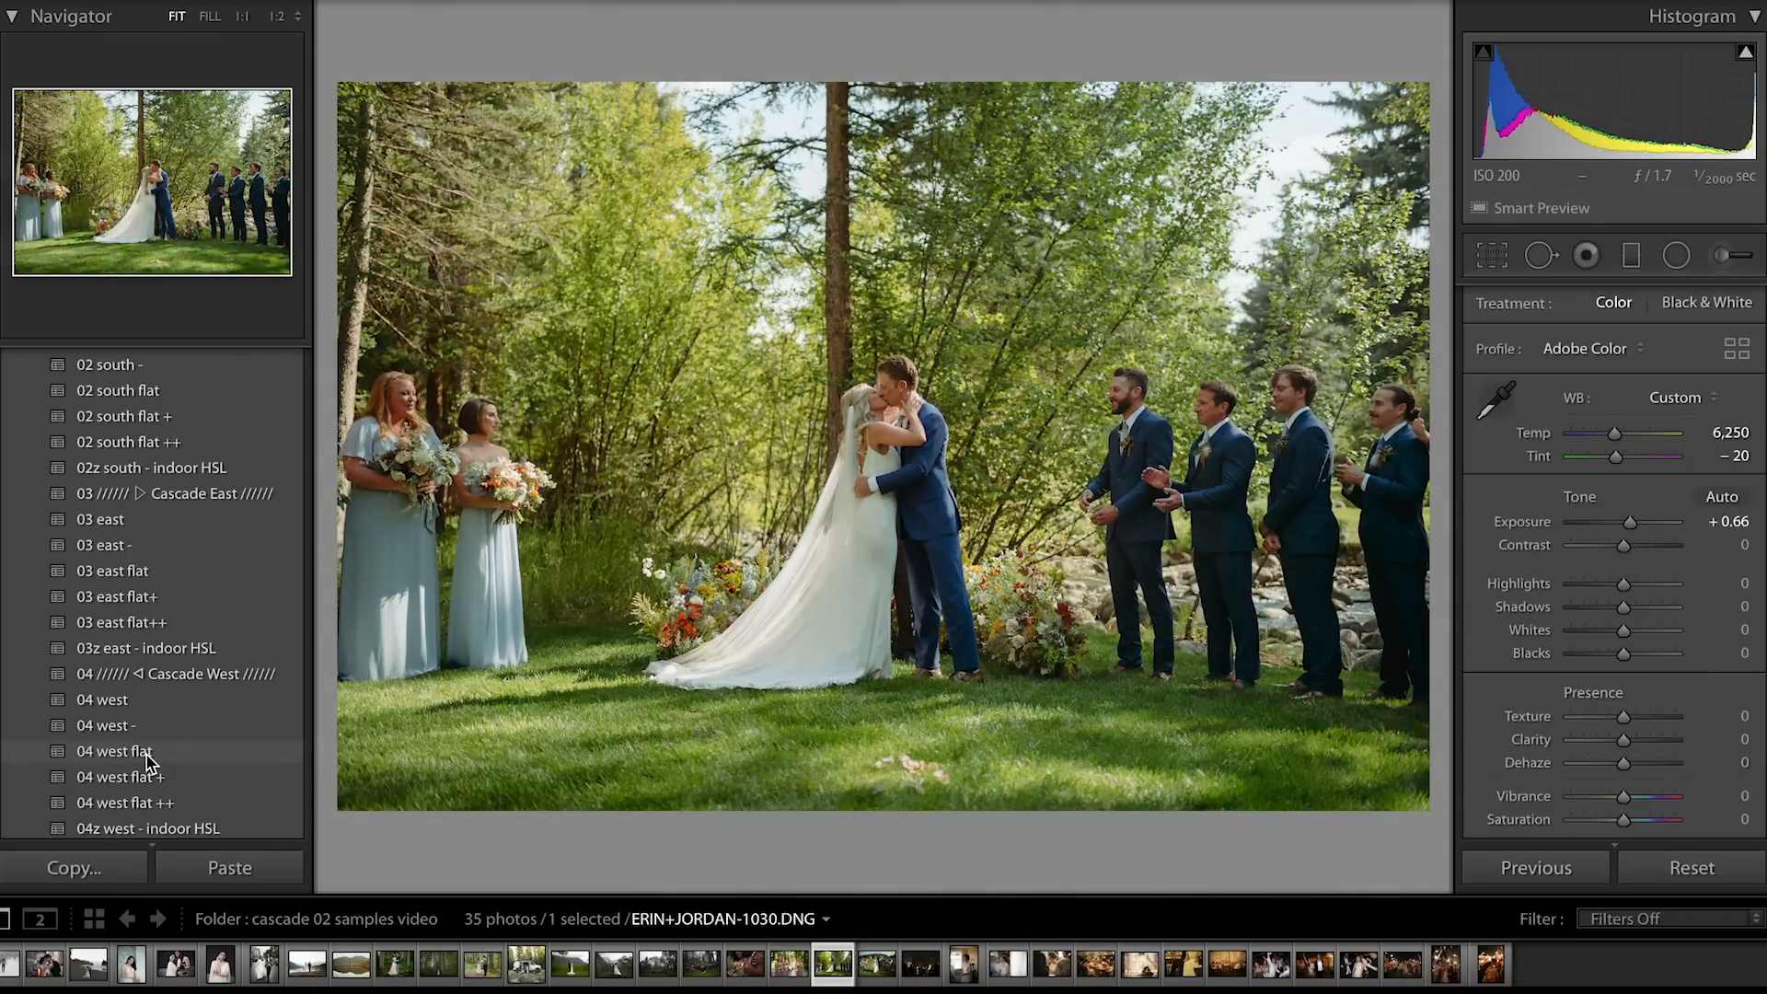
pyautogui.click(148, 752)
# Move on to the photo of the couple walking up the aisle and preview the 03 east flat preset
pyautogui.press('Right')
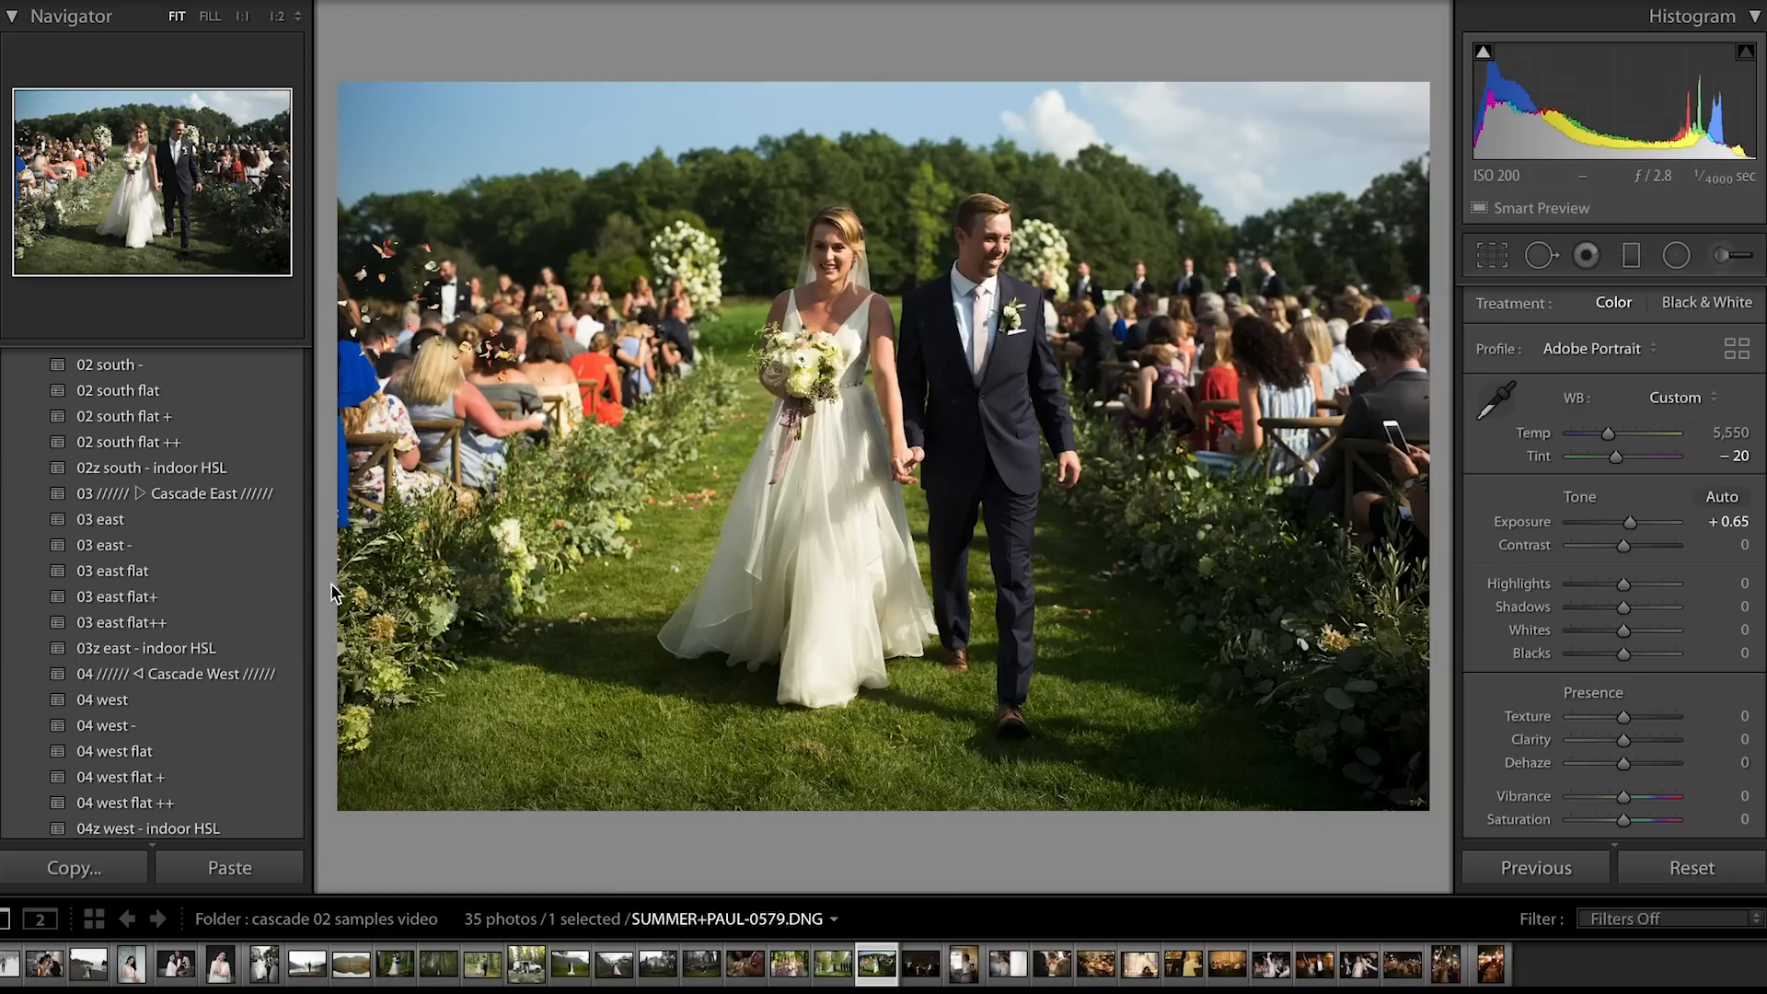
pyautogui.click(135, 572)
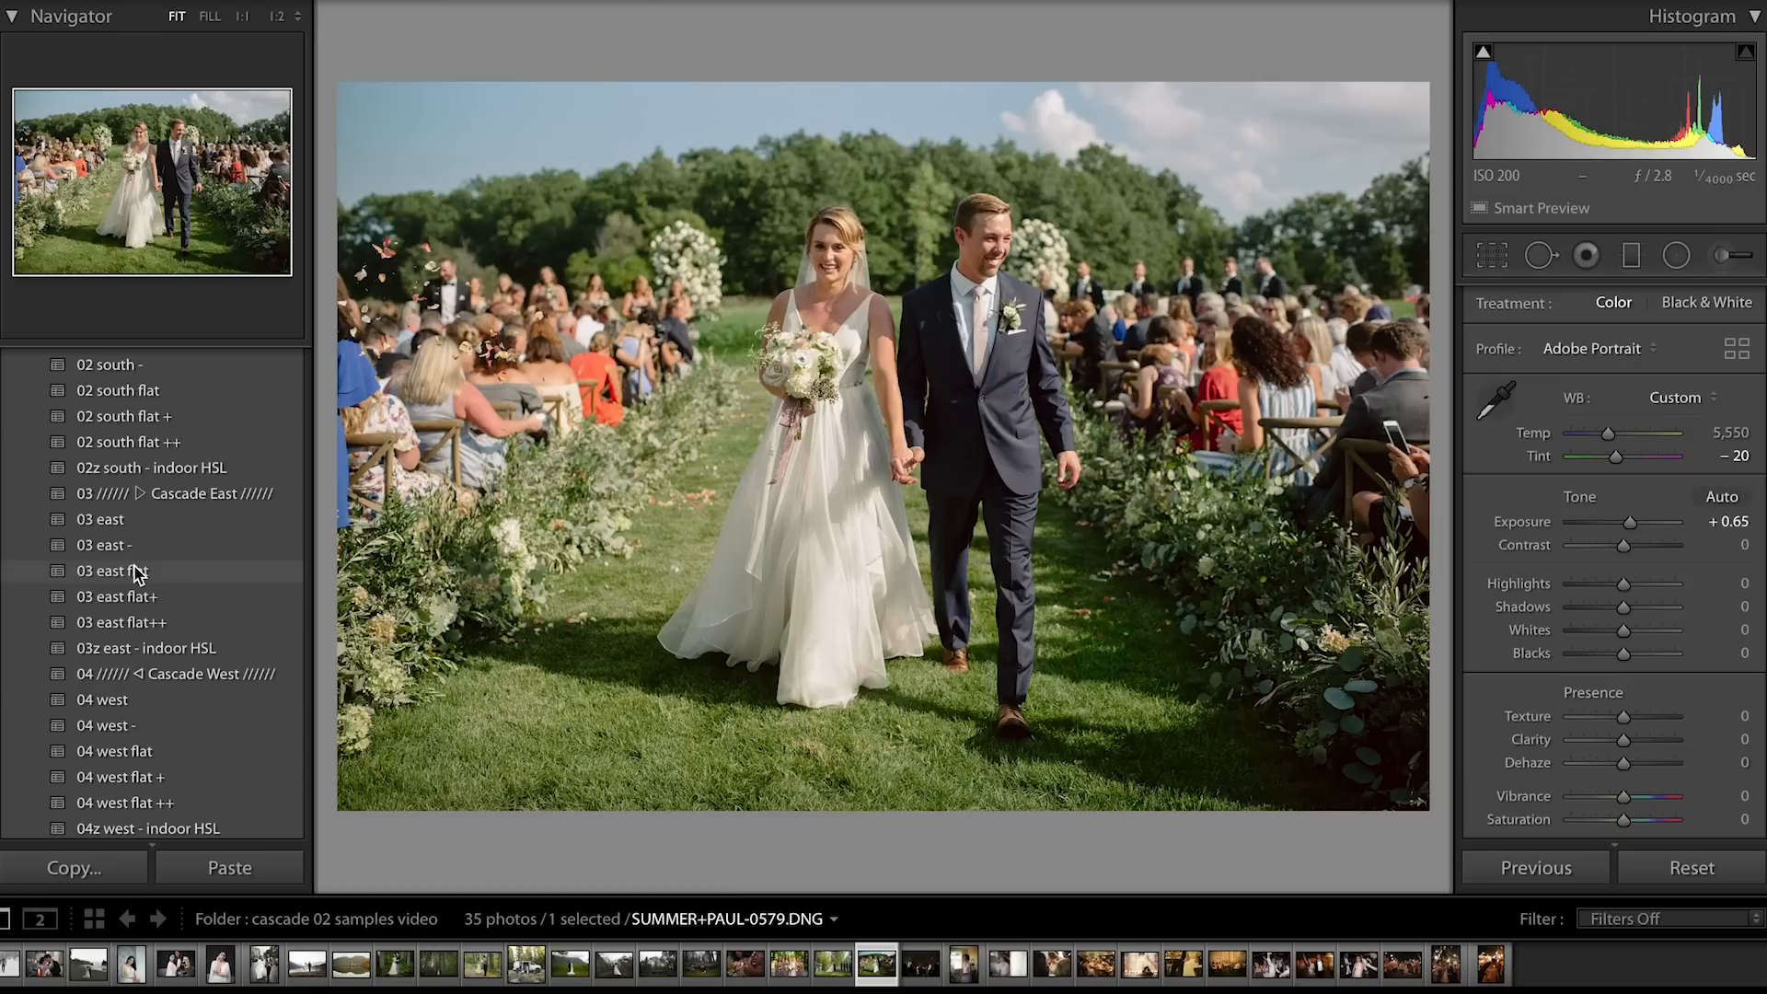
# Move on to the dark church ceremony photo, inspect the couple at 1:1 and set Exposure to +2.00
pyautogui.press('Right')
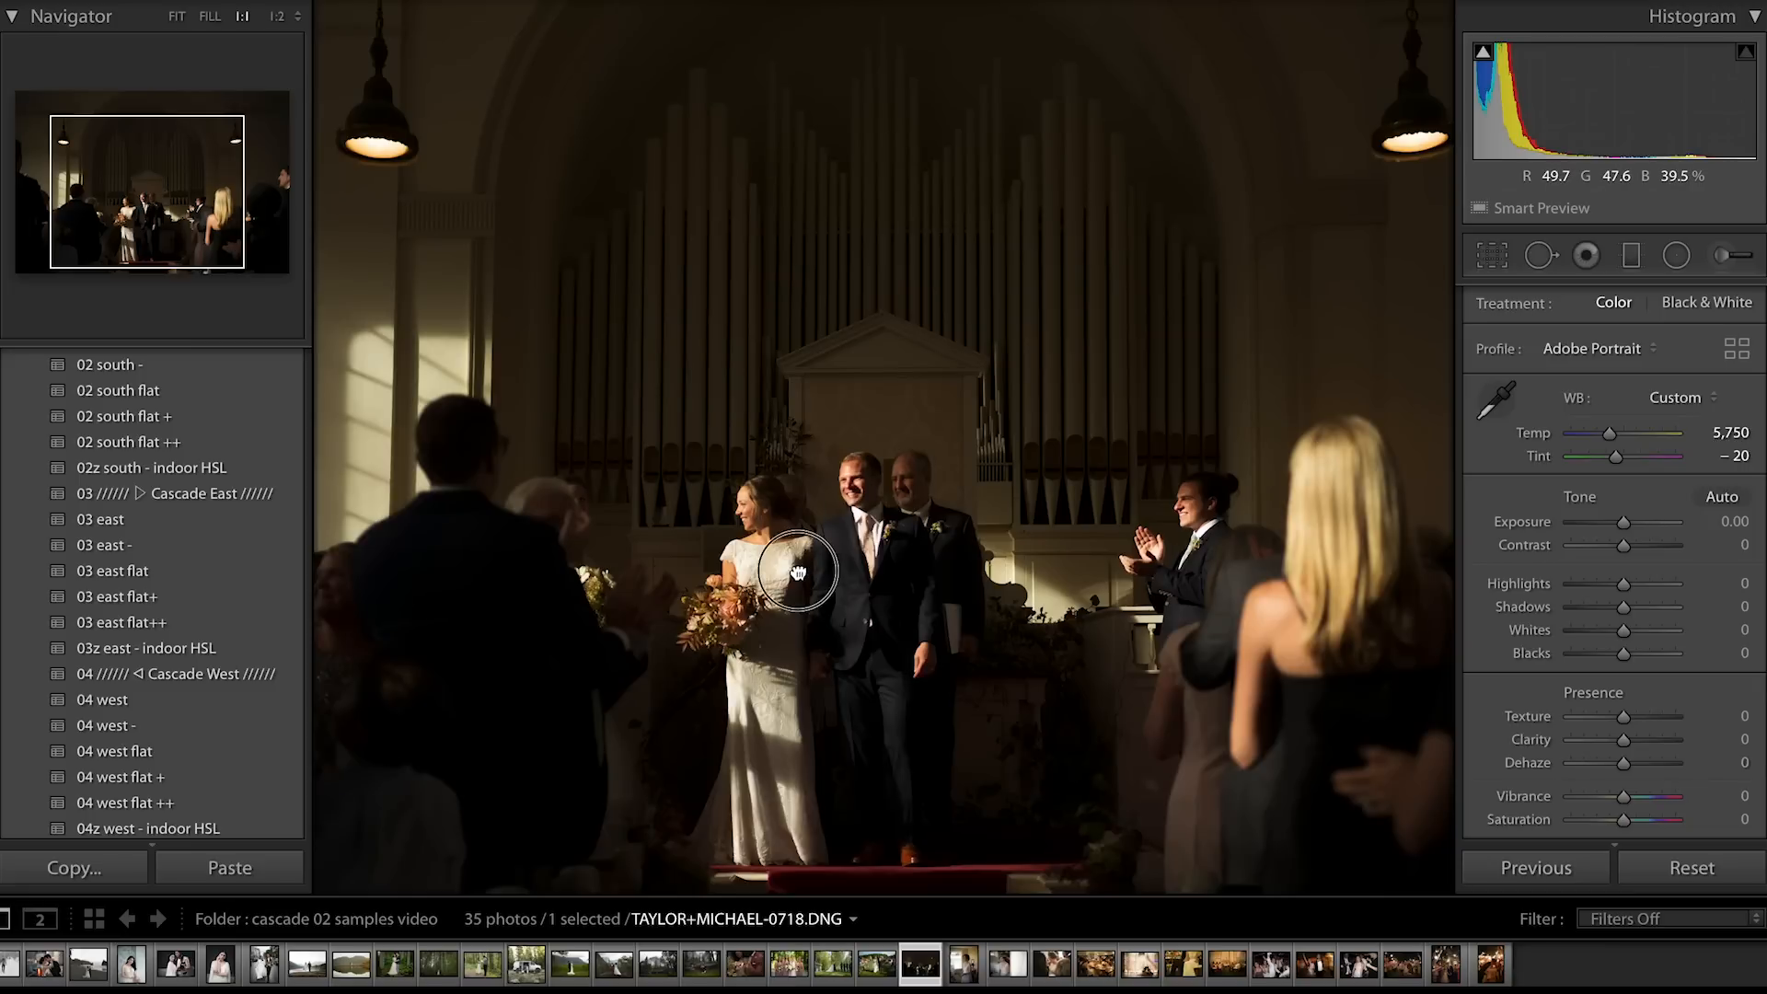
pyautogui.click(792, 566)
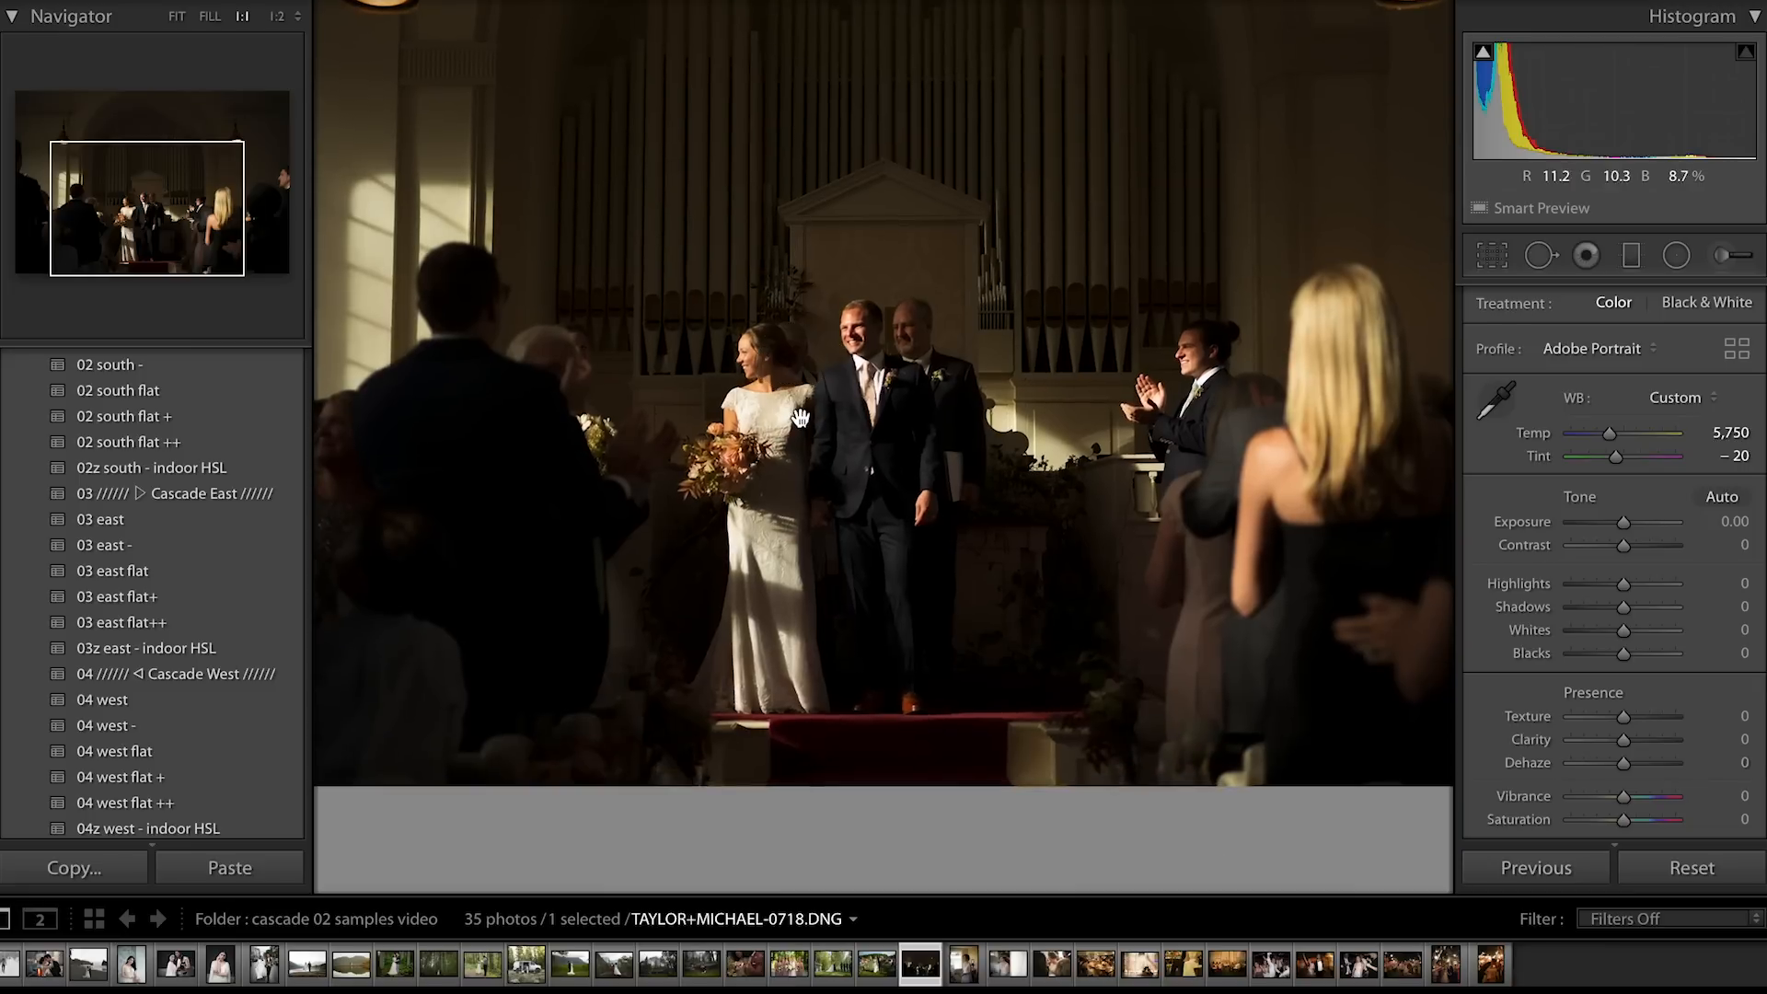
pyautogui.click(812, 499)
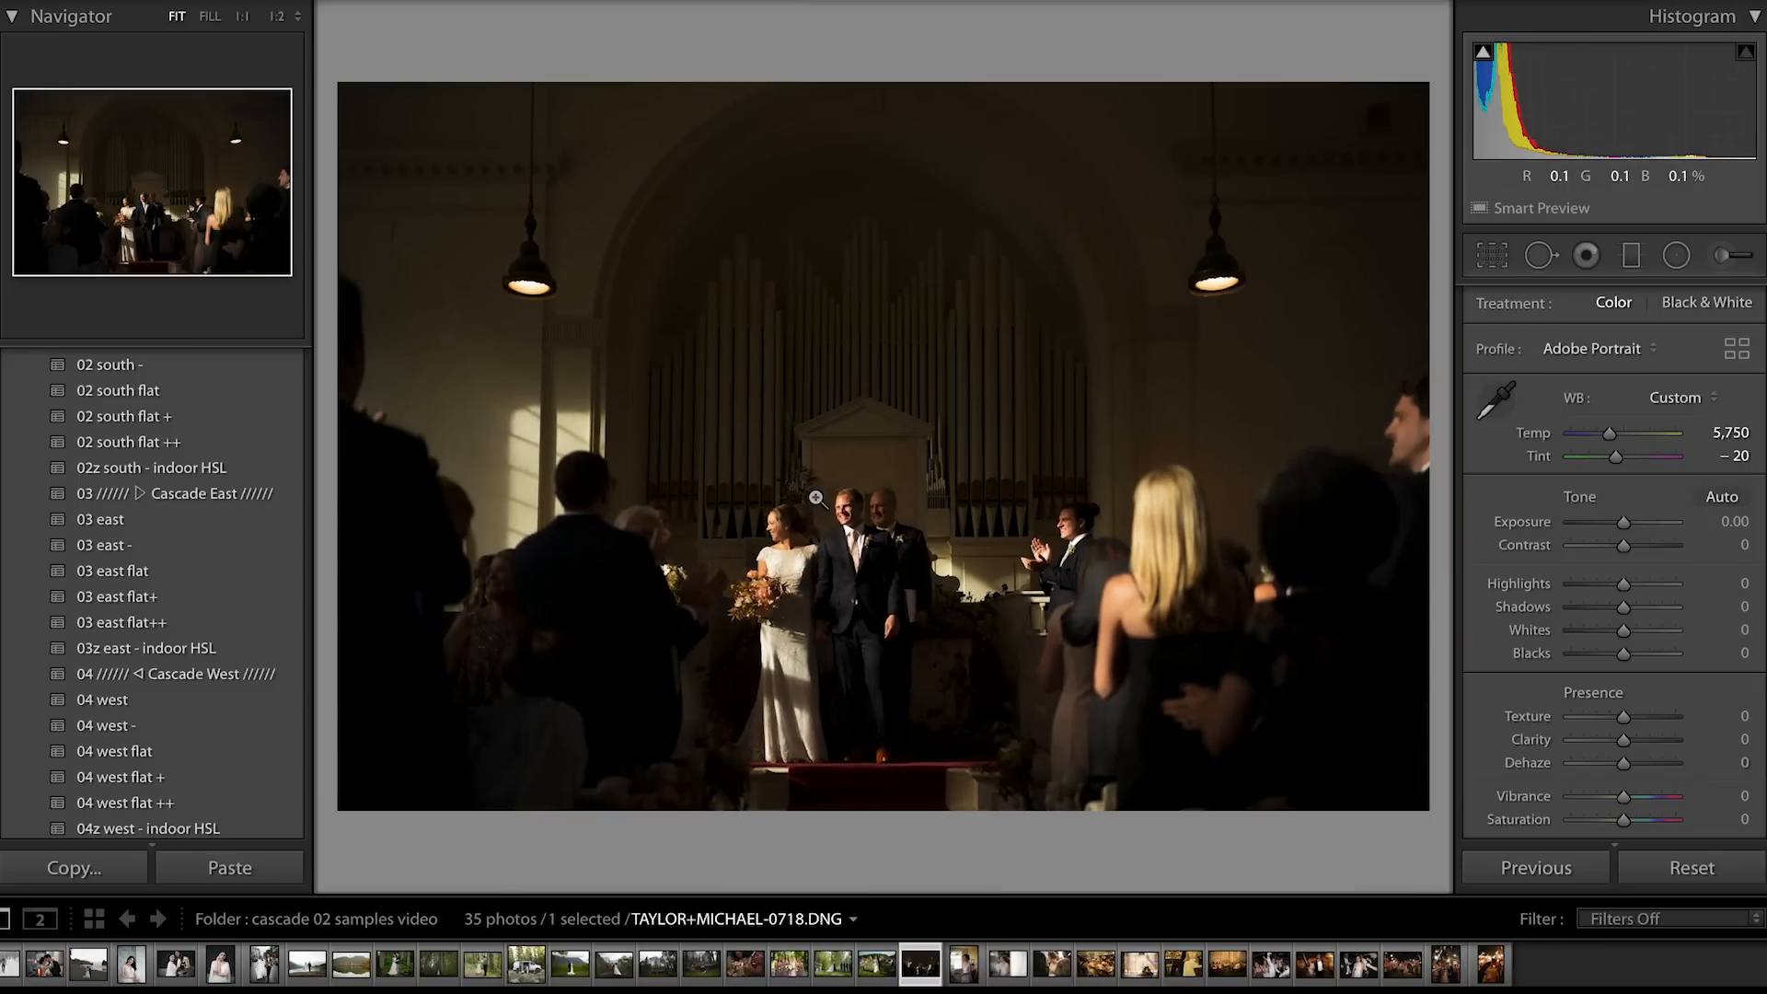
pyautogui.click(1734, 522)
pyautogui.write('2')
pyautogui.press('Return')
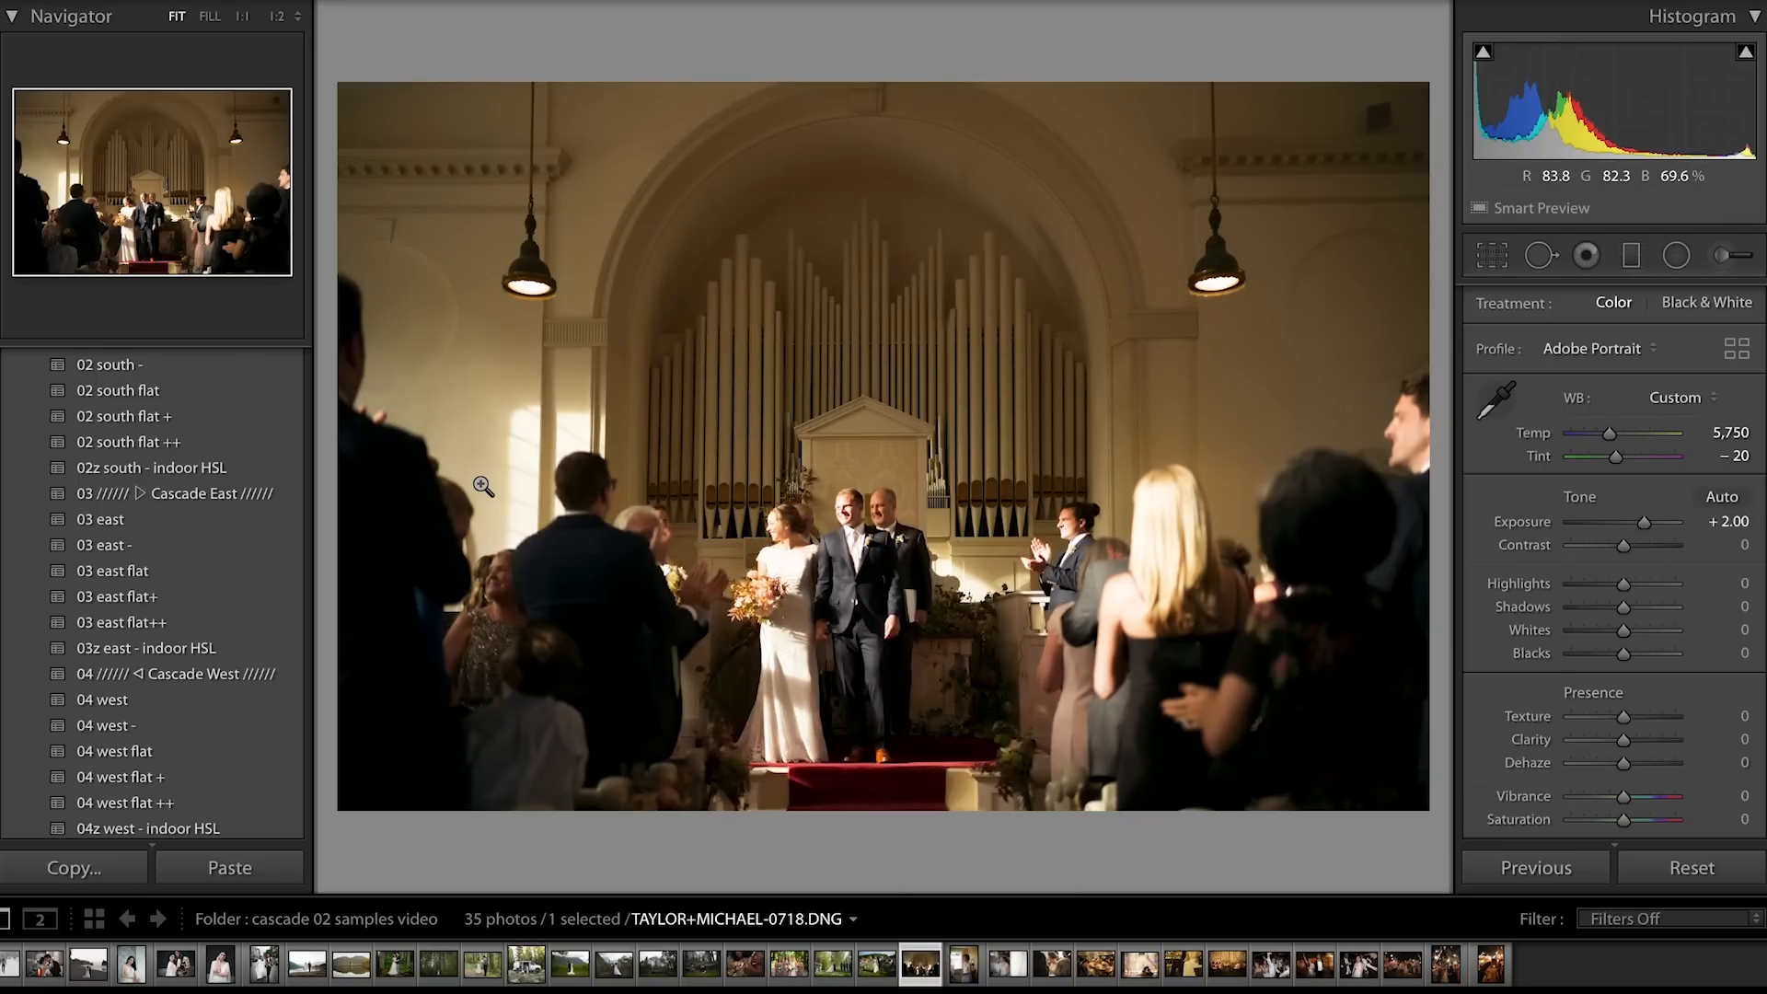
# Compare 03 east with 03 east flat on the church photo, apply 03 east flat and add 03z east - indoor HSL
pyautogui.click(136, 523)
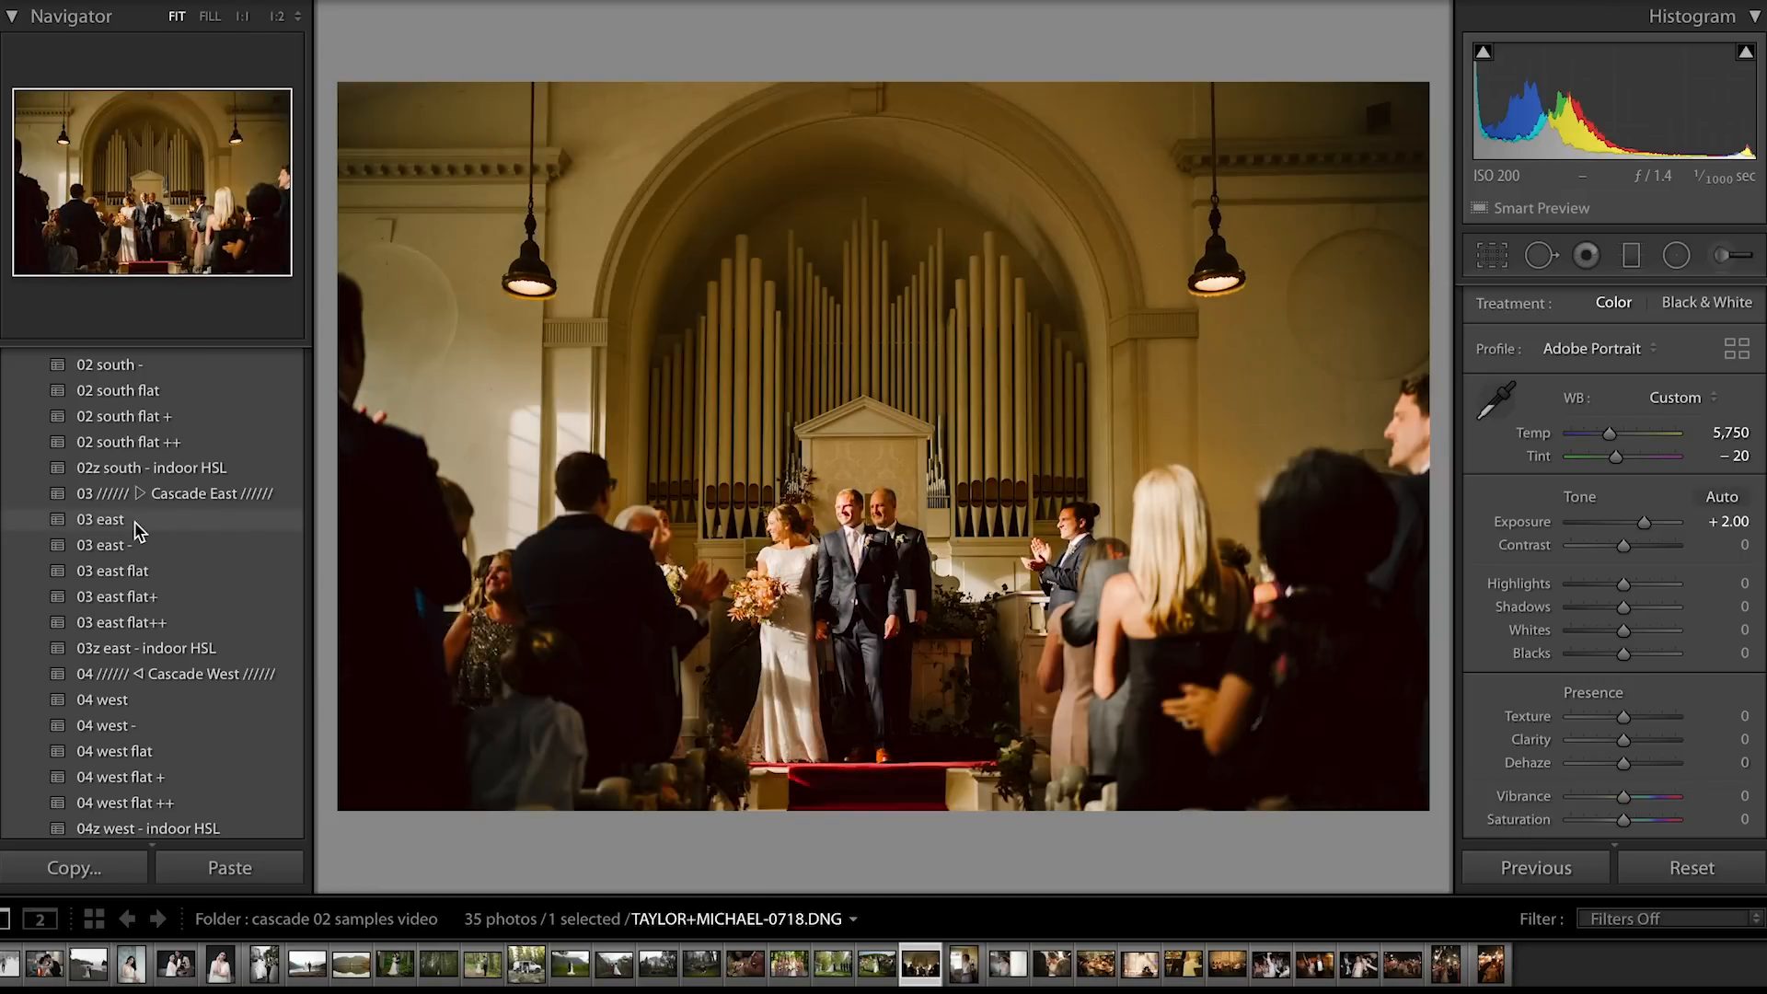
pyautogui.click(138, 577)
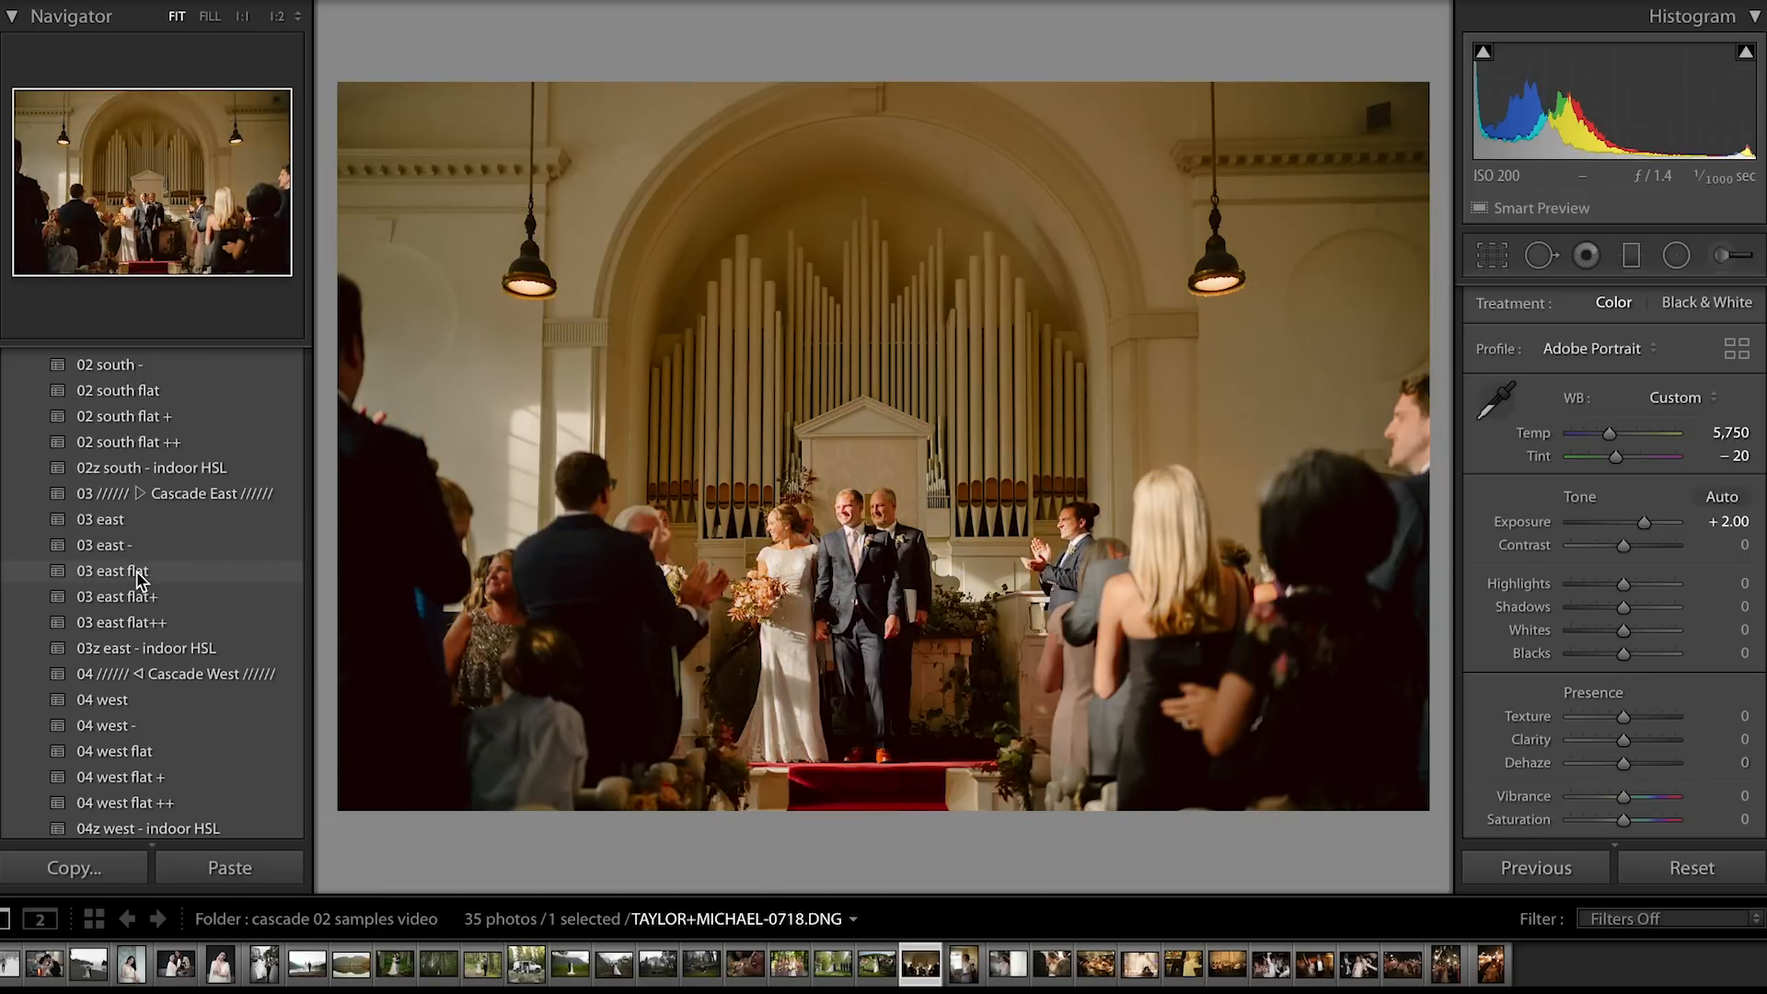
pyautogui.click(138, 576)
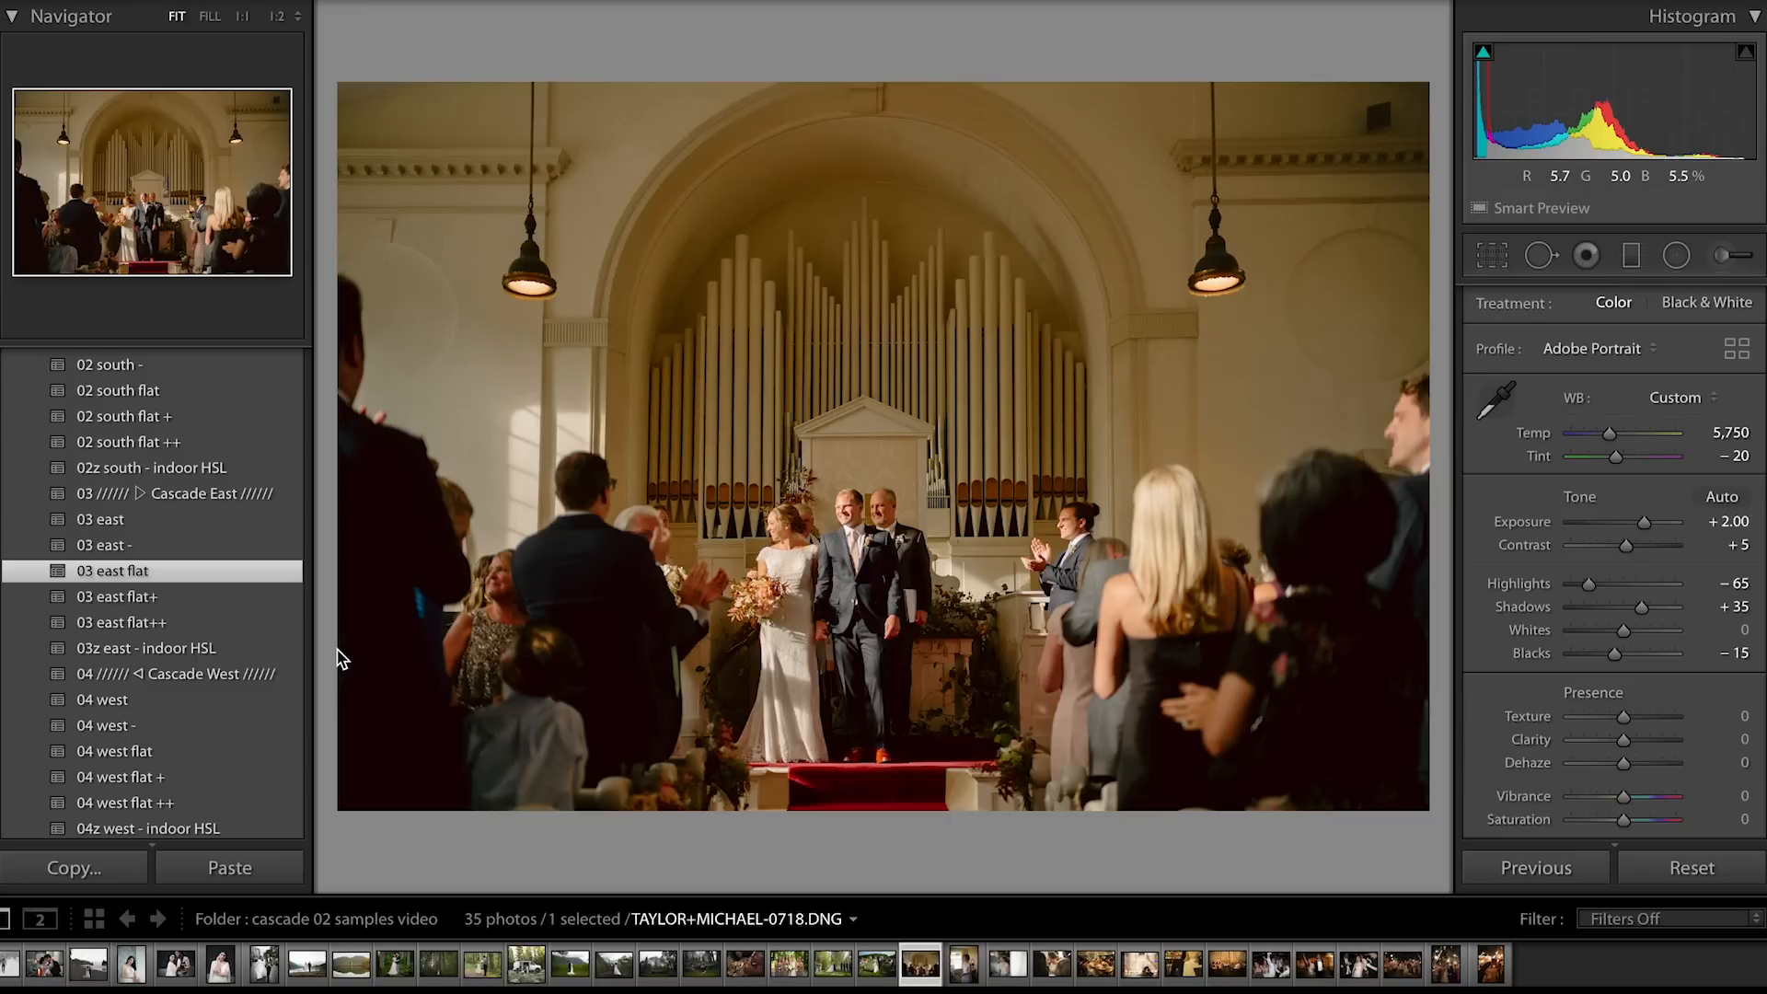
pyautogui.click(103, 649)
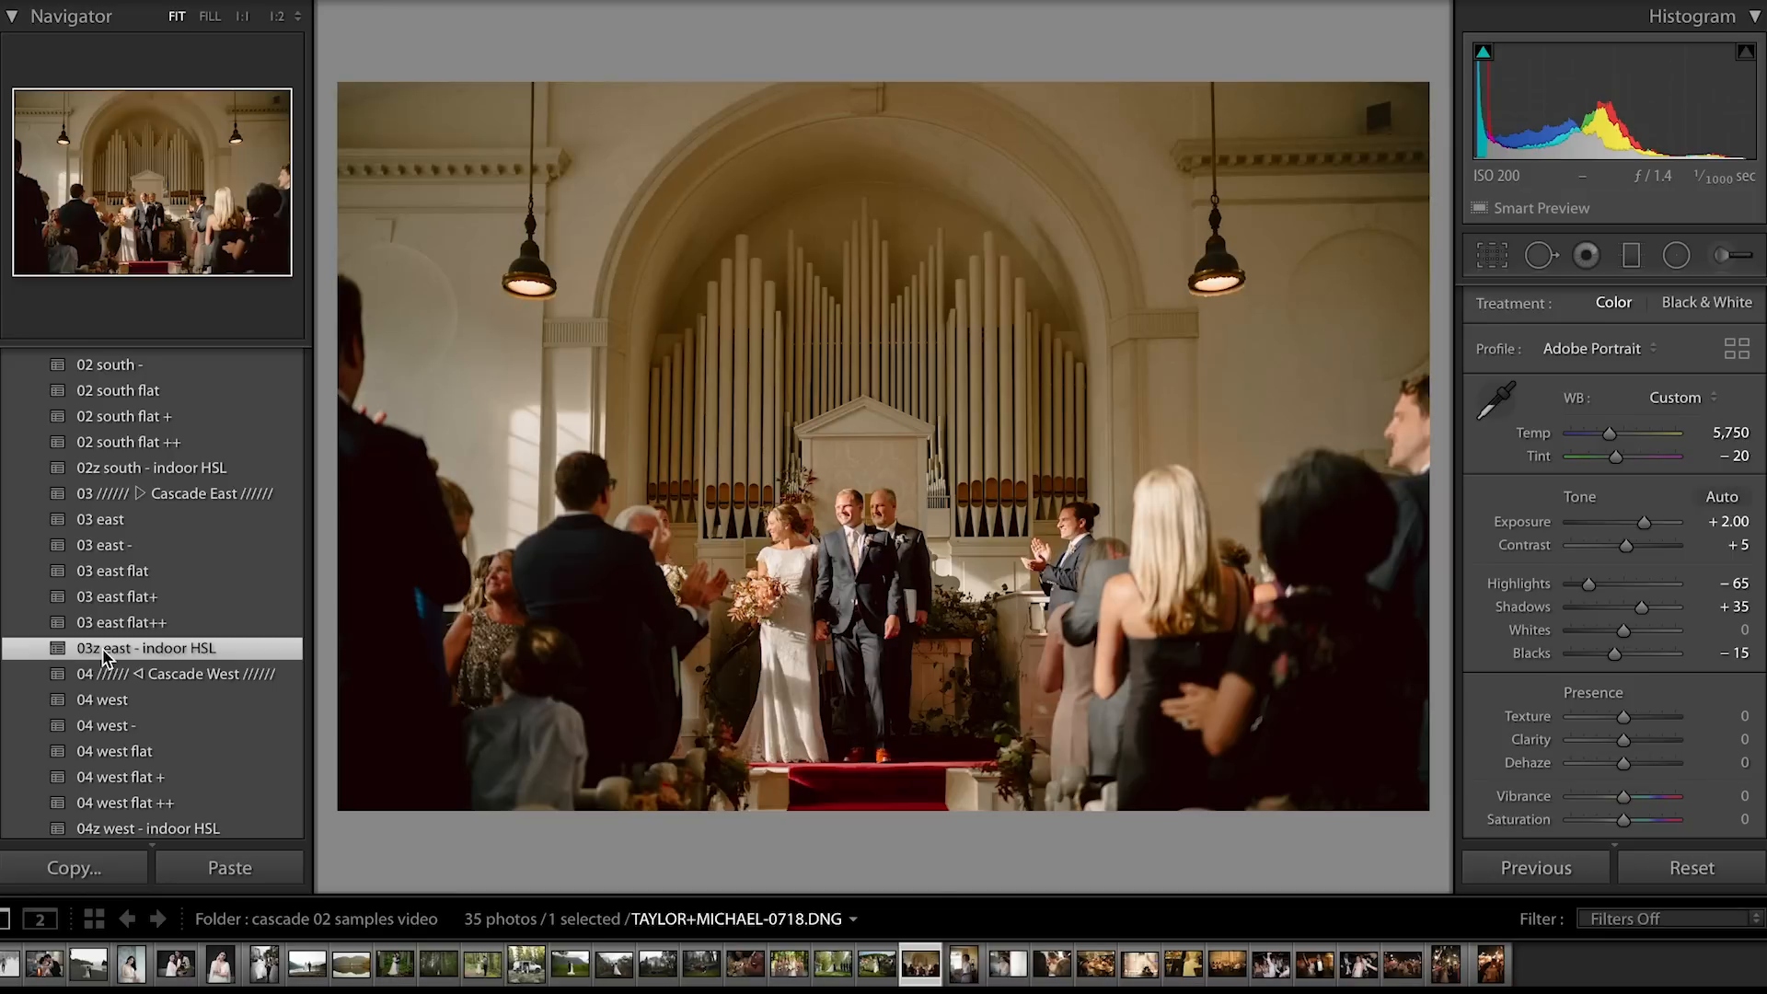
# Move on to the photo of the bride by the window and apply 03 east flat followed by 03z east - indoor HSL
pyautogui.press('Right')
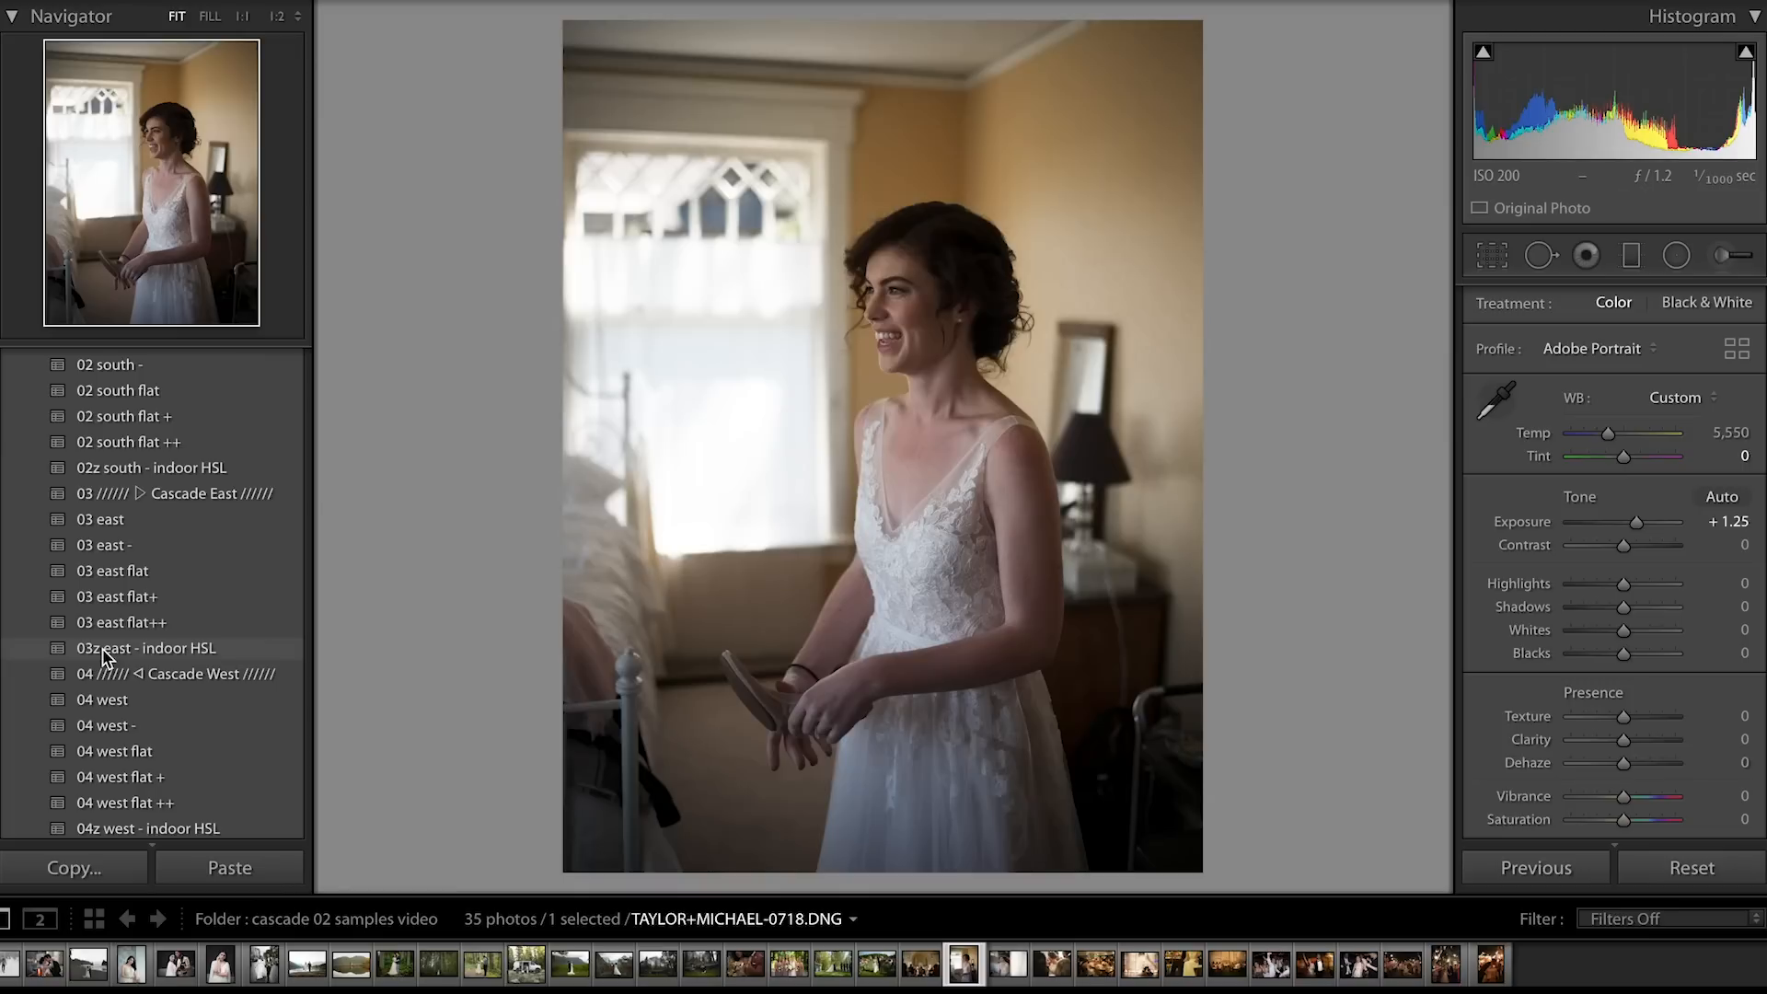
pyautogui.click(125, 574)
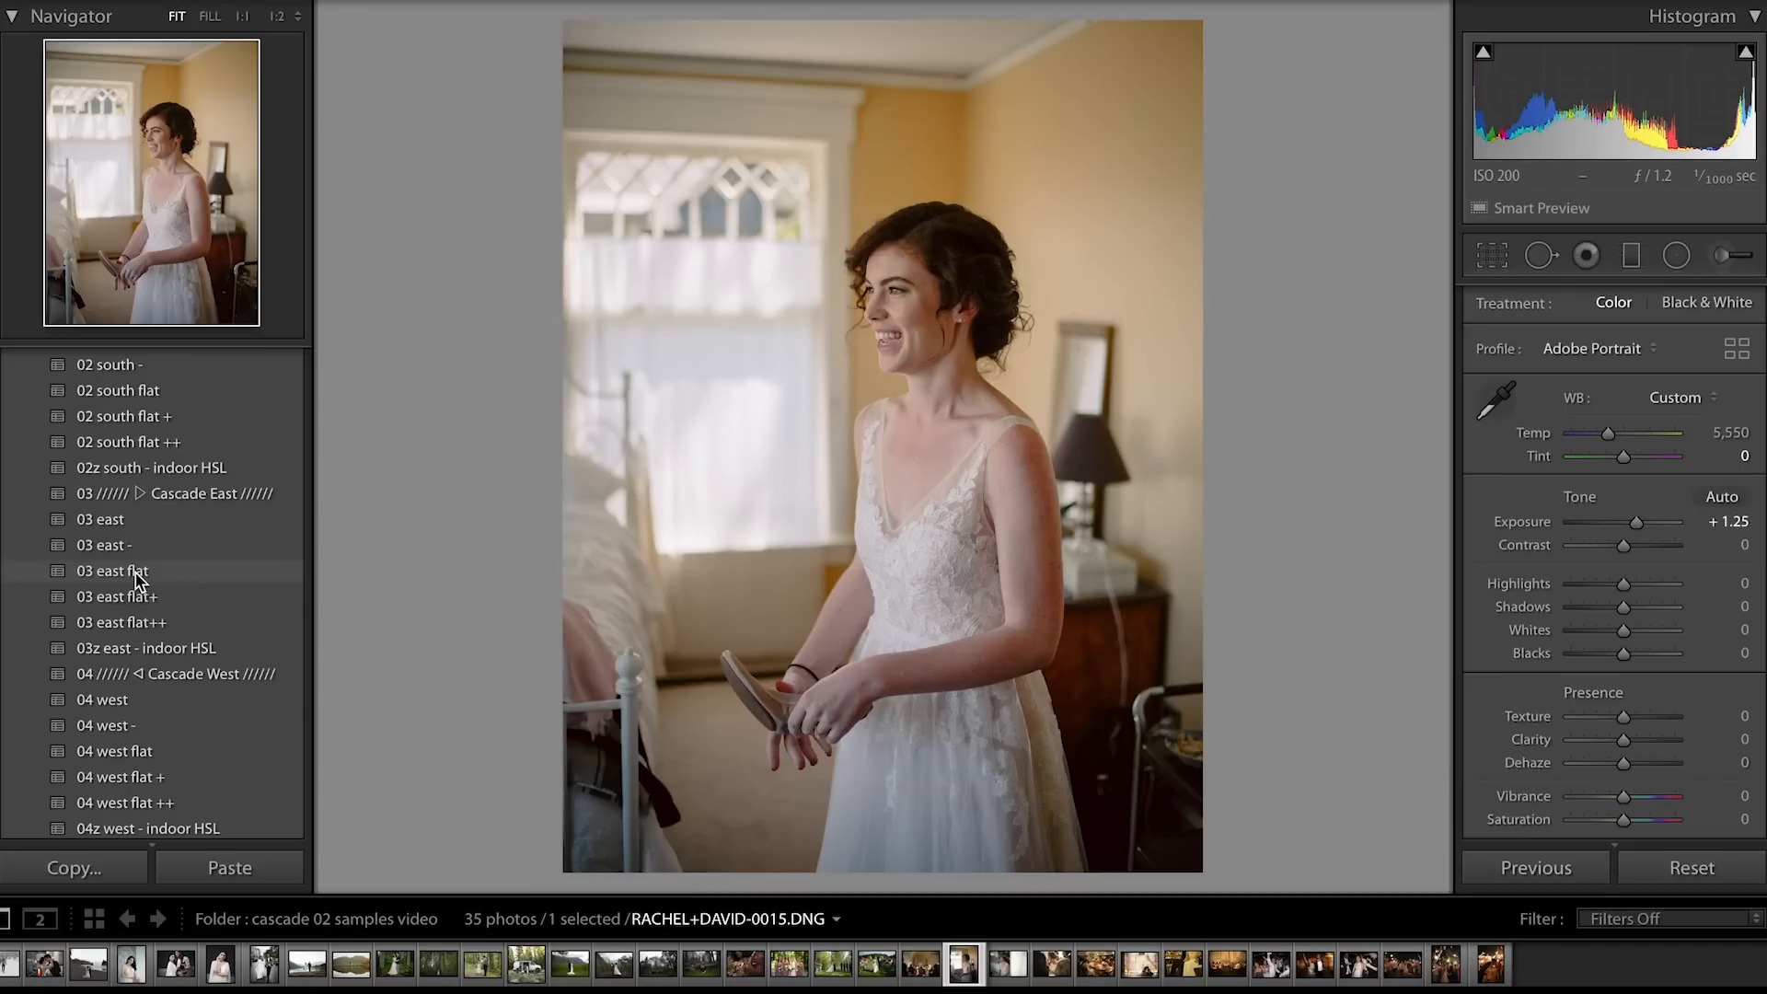
pyautogui.click(136, 575)
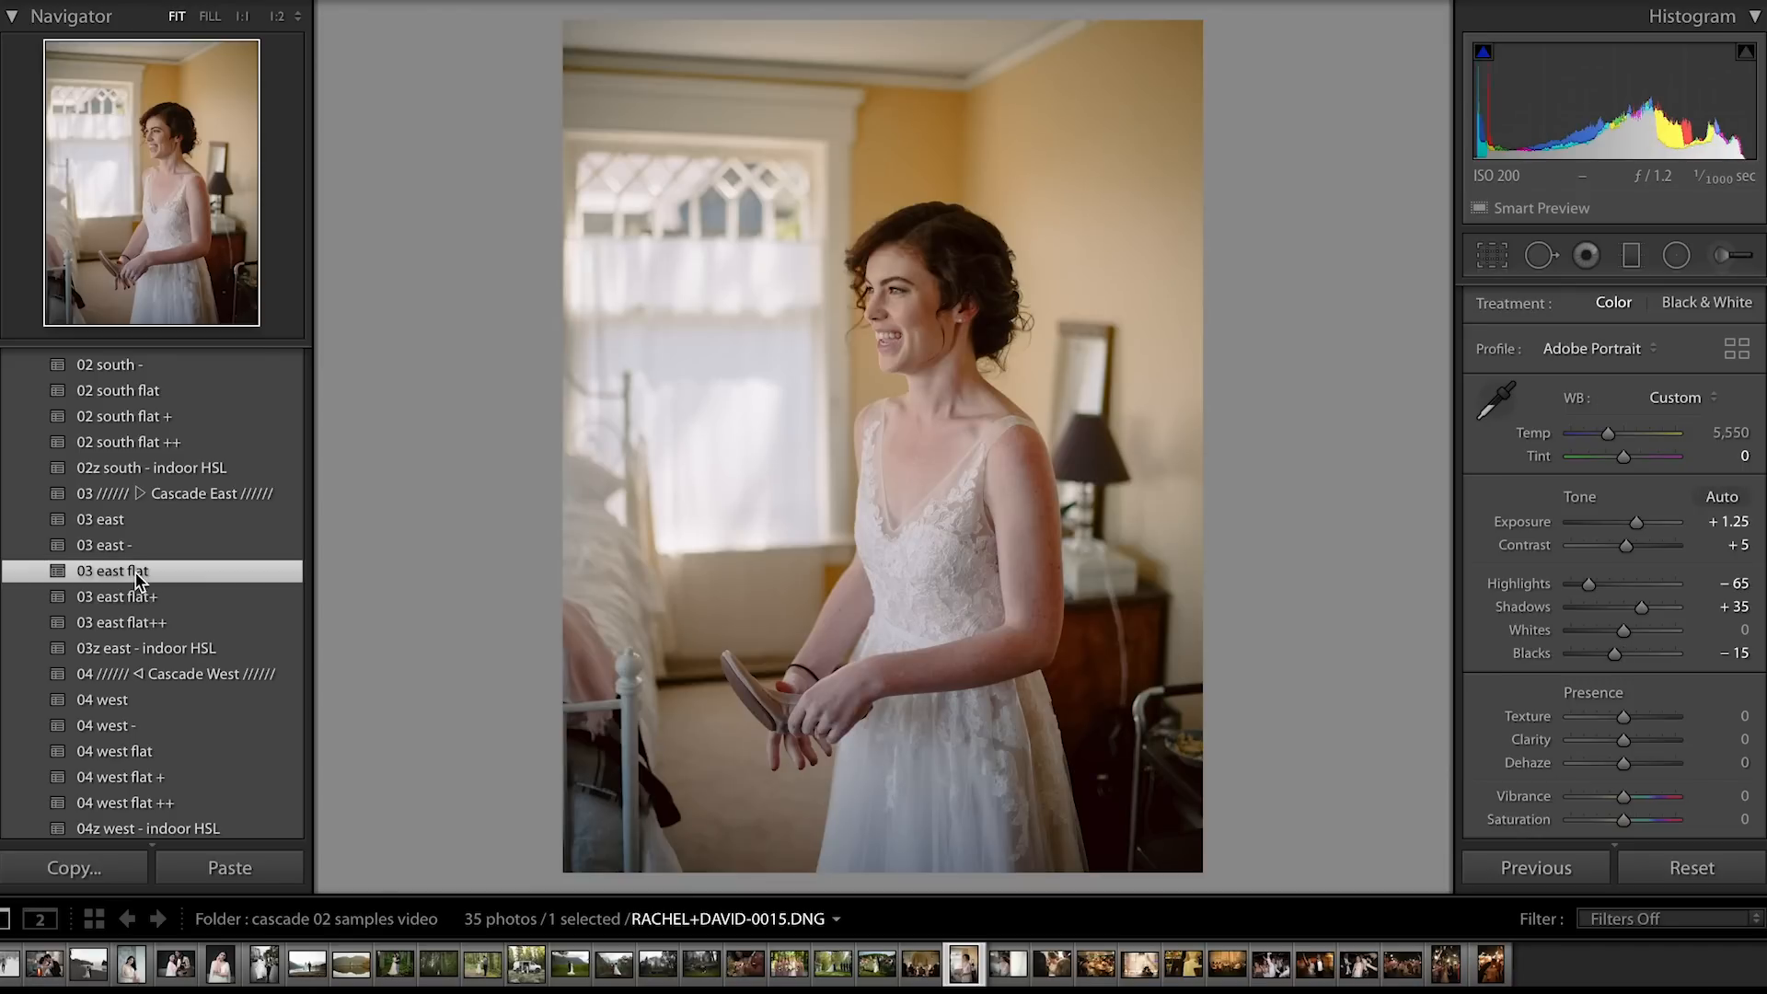
pyautogui.click(147, 648)
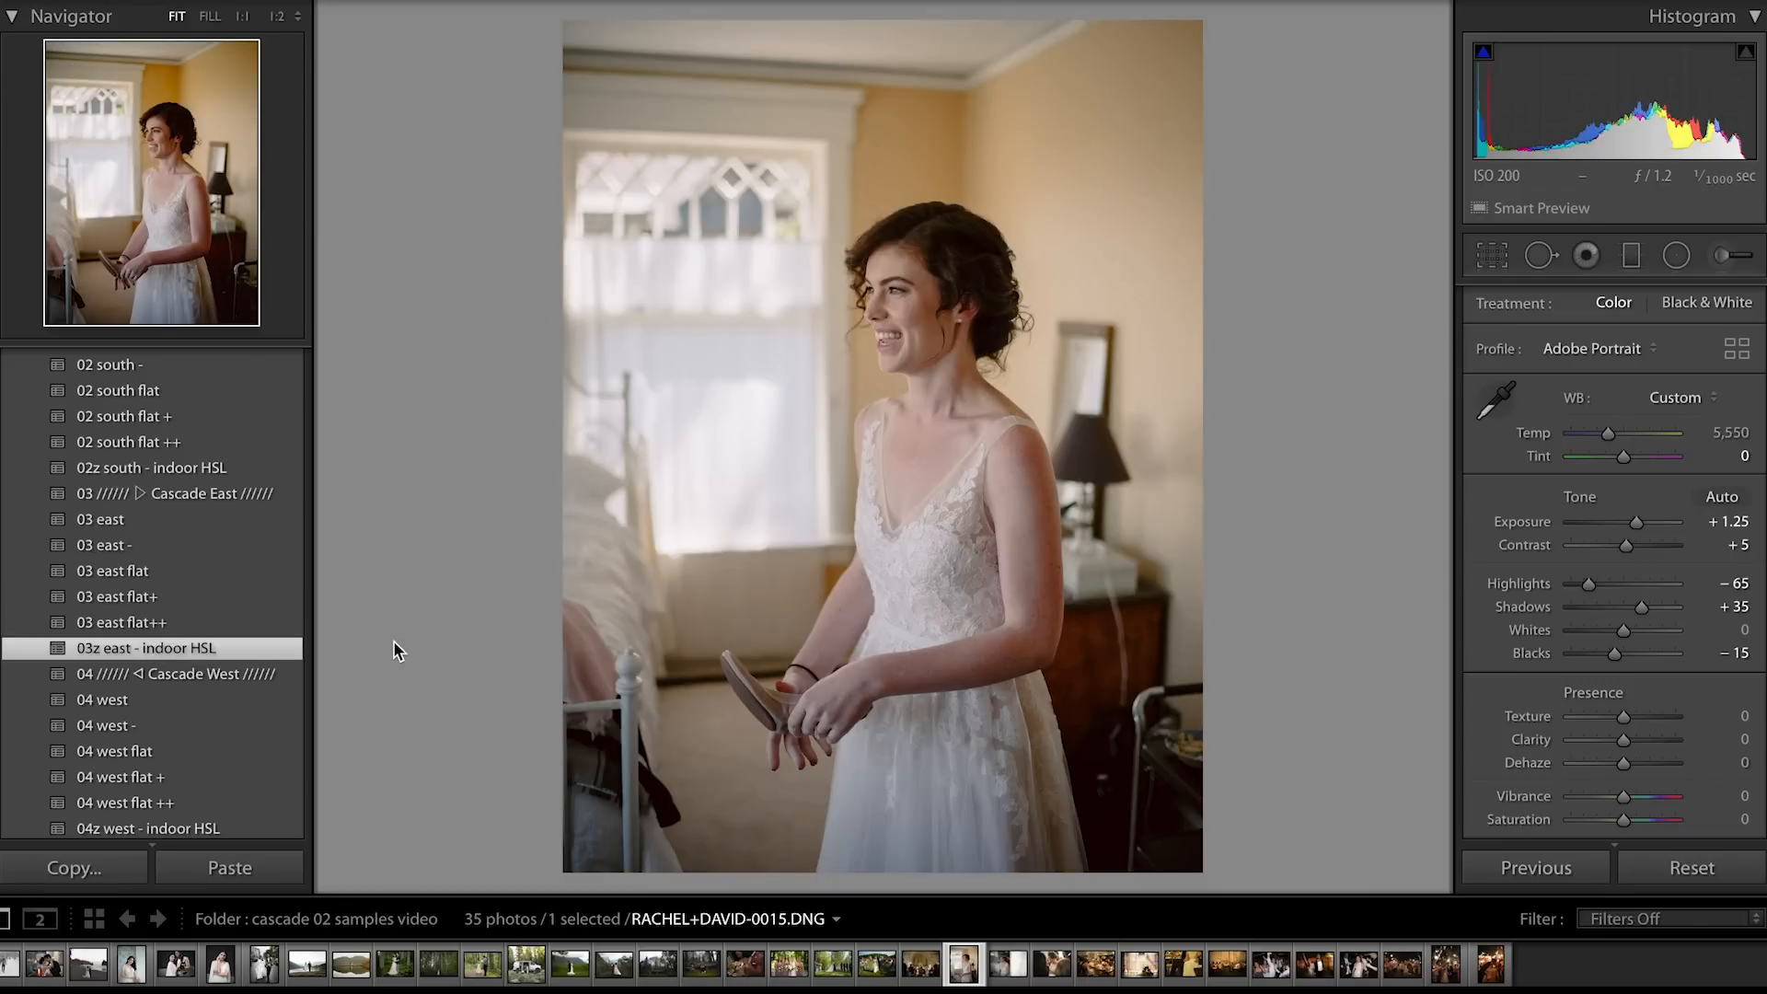
# Move on to the photo of the bride surrounded by bridesmaids, apply the 05 B+W preset and switch it to 05 B+W pushed
pyautogui.click(1051, 963)
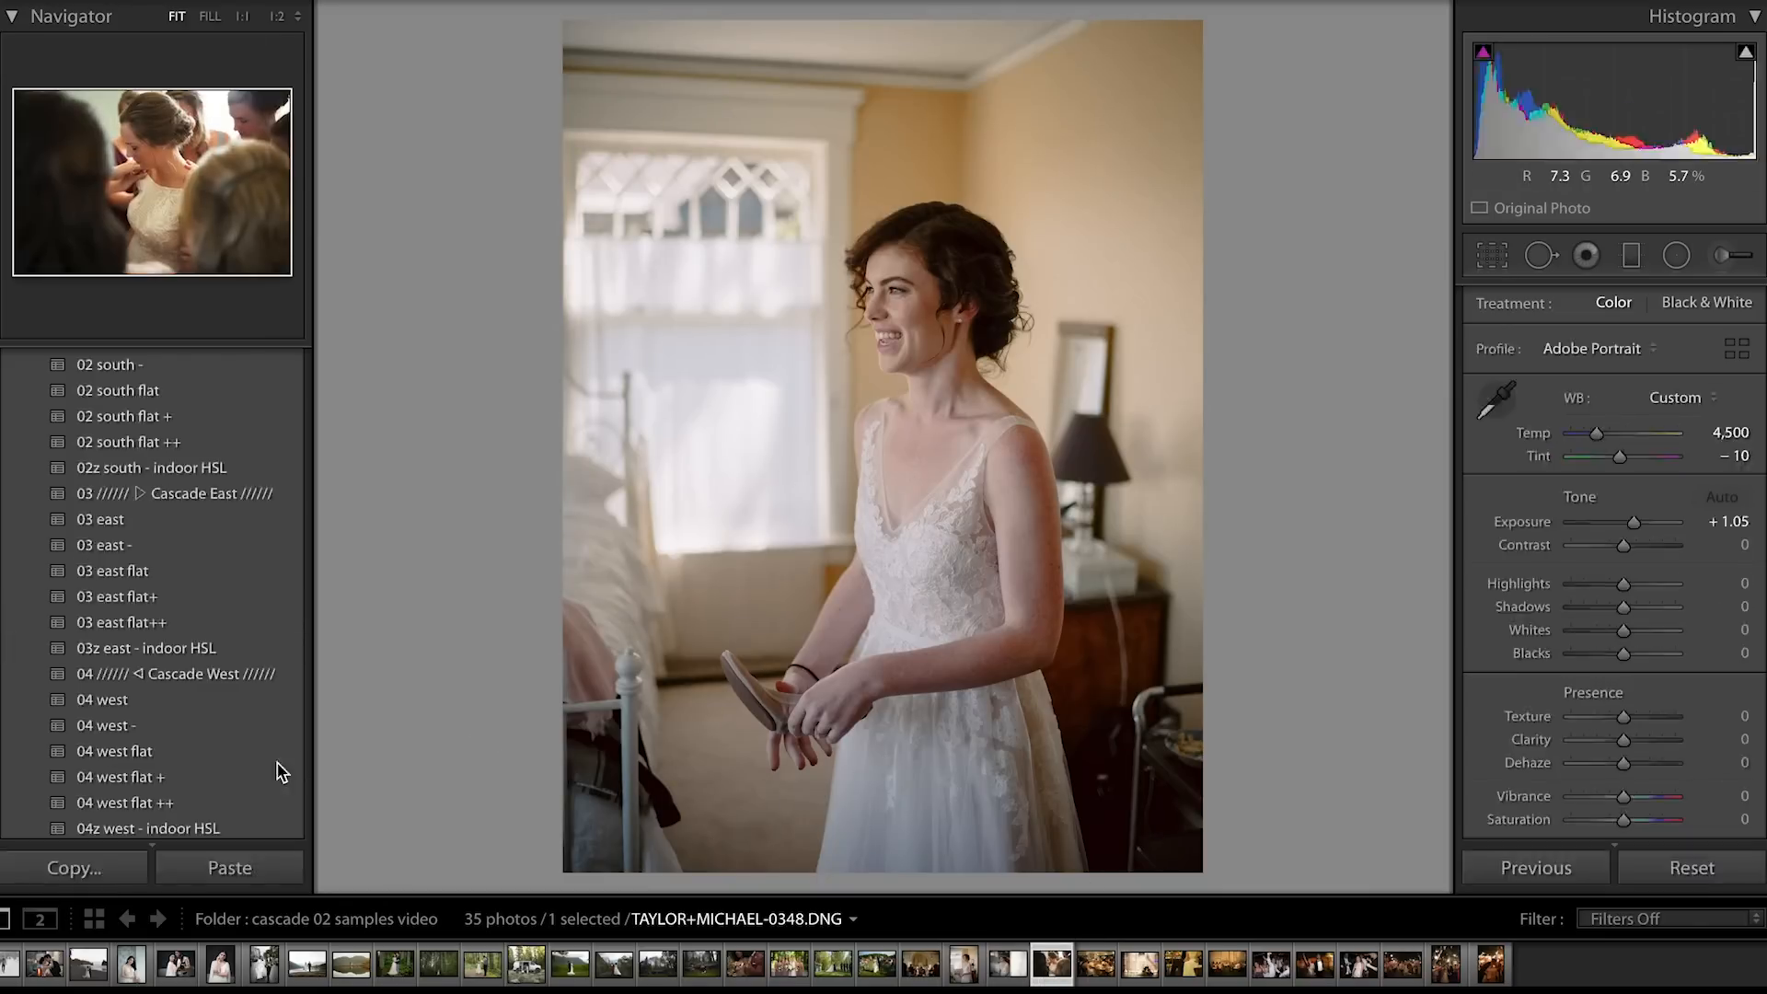
pyautogui.scroll(-3, 198, 762)
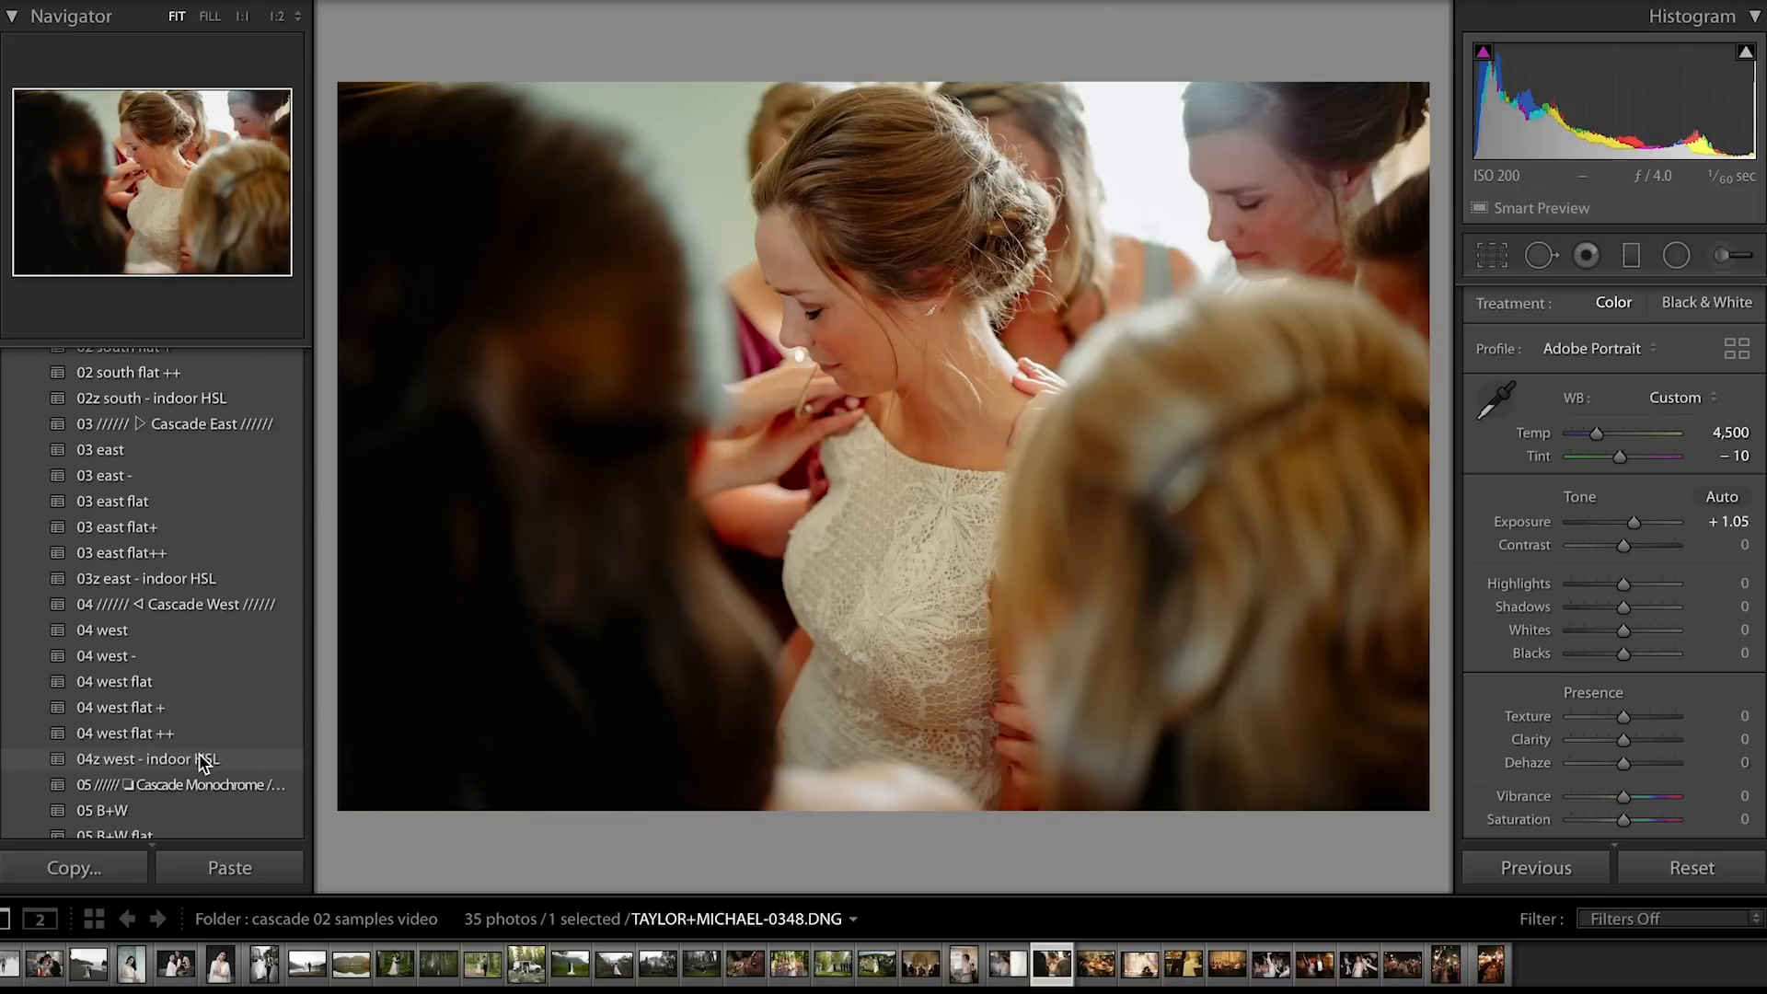
pyautogui.scroll(-10, 203, 762)
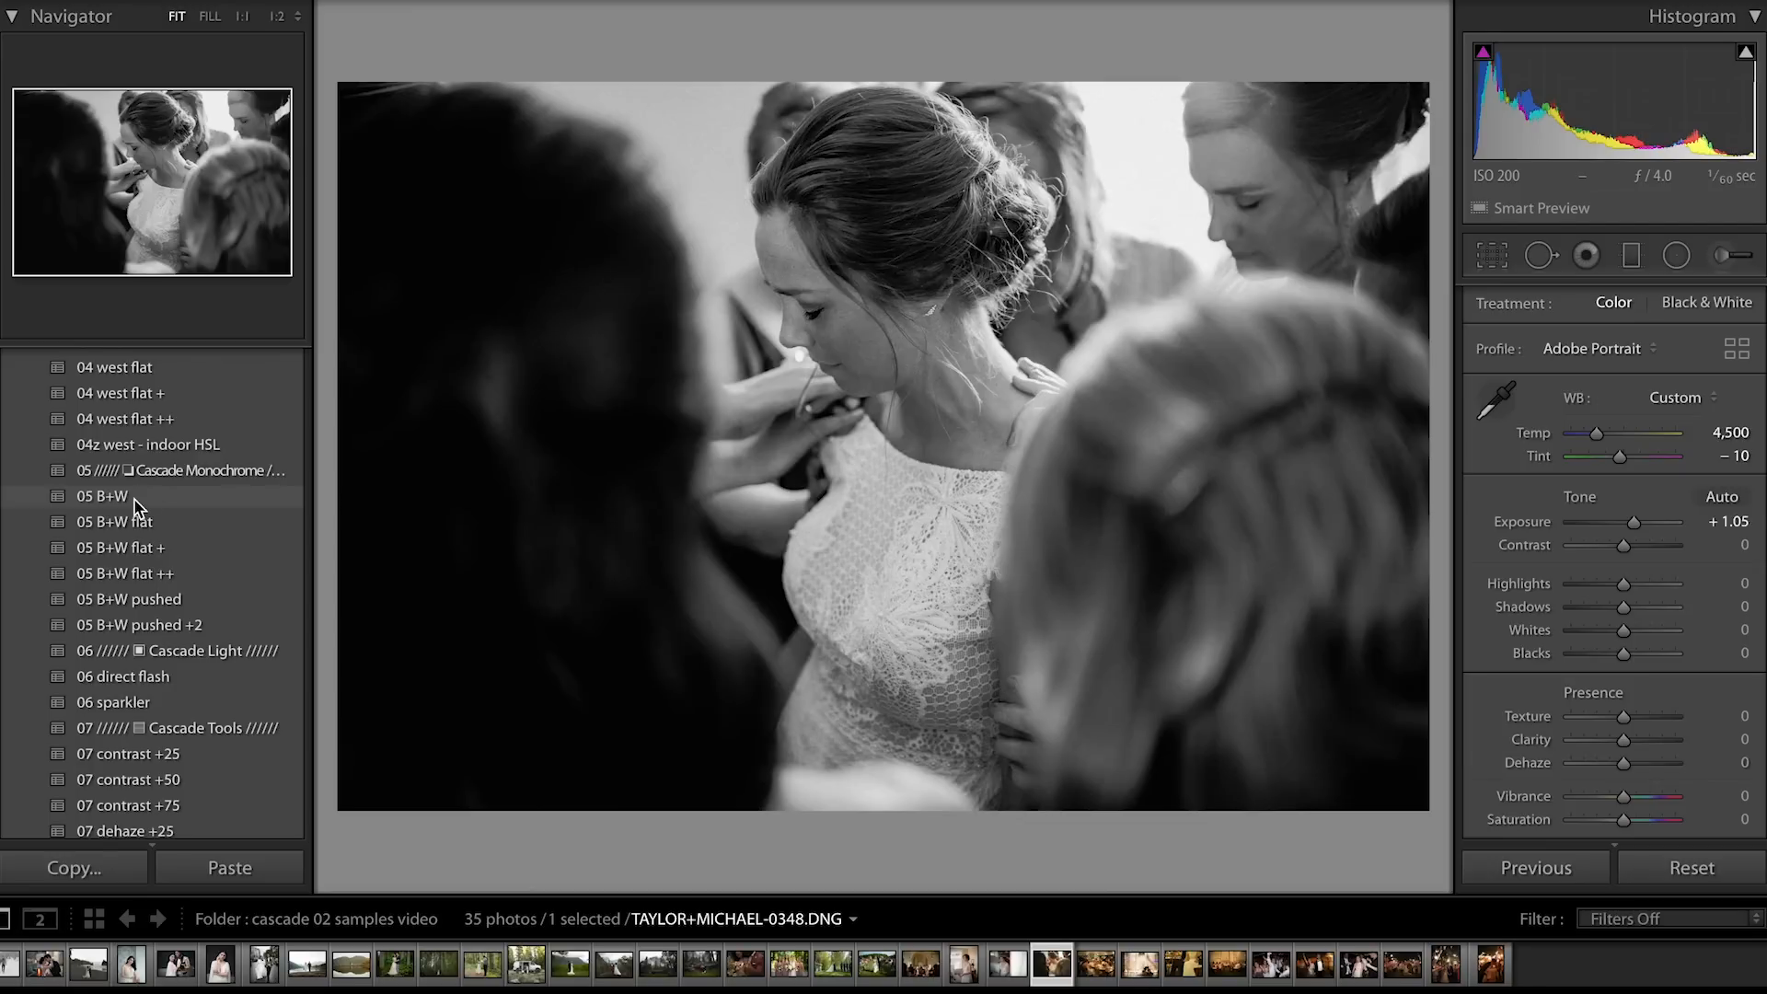
pyautogui.click(135, 499)
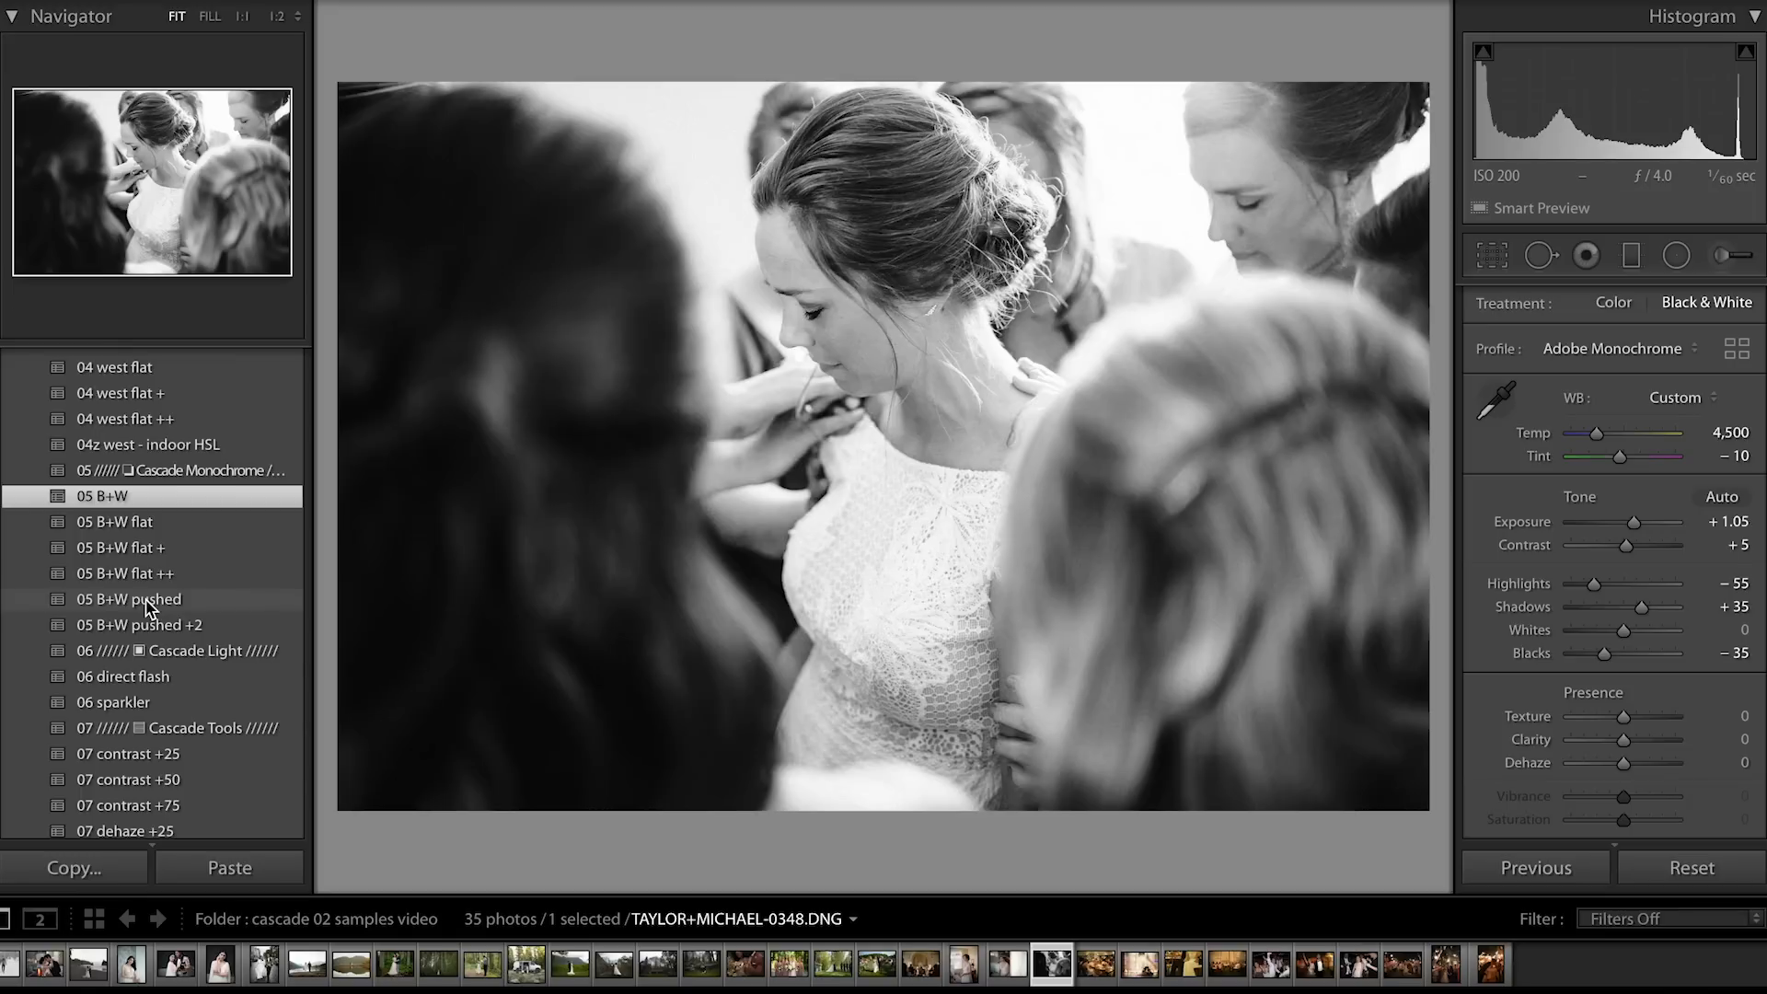
pyautogui.click(147, 610)
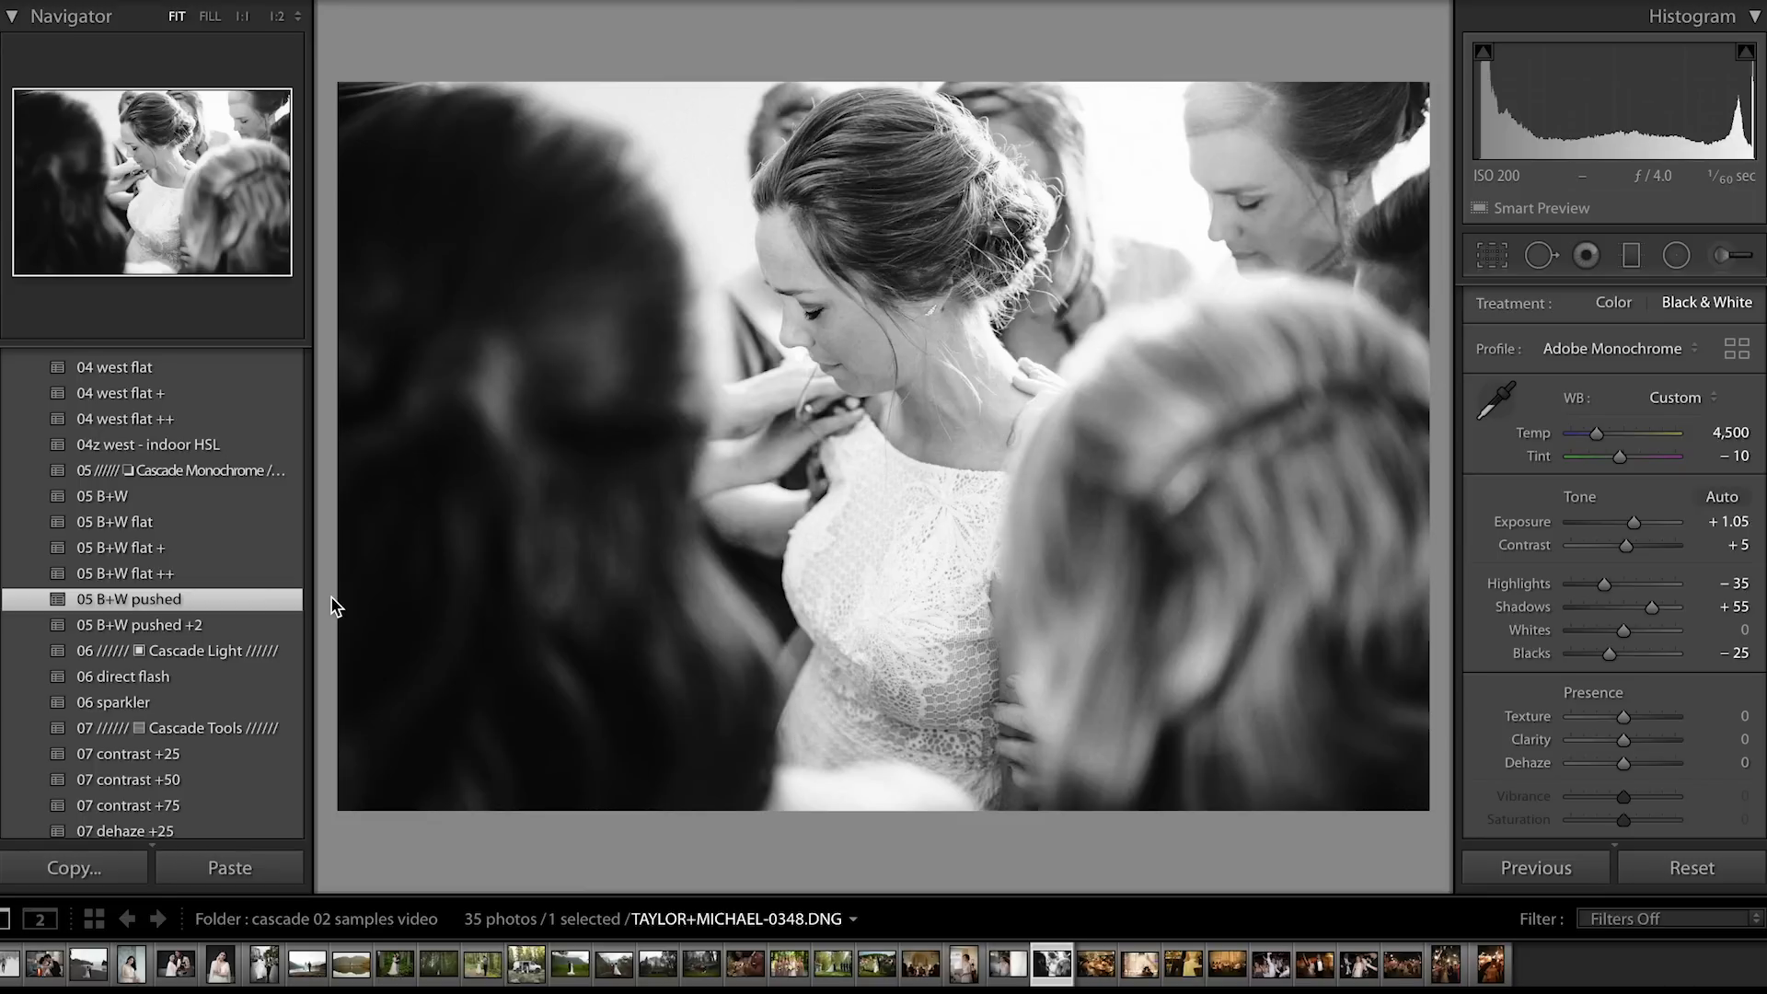
# Move on to the candlelit tent dinner photo and apply 04 west flat followed by 04z west - indoor HSL
pyautogui.press('Right')
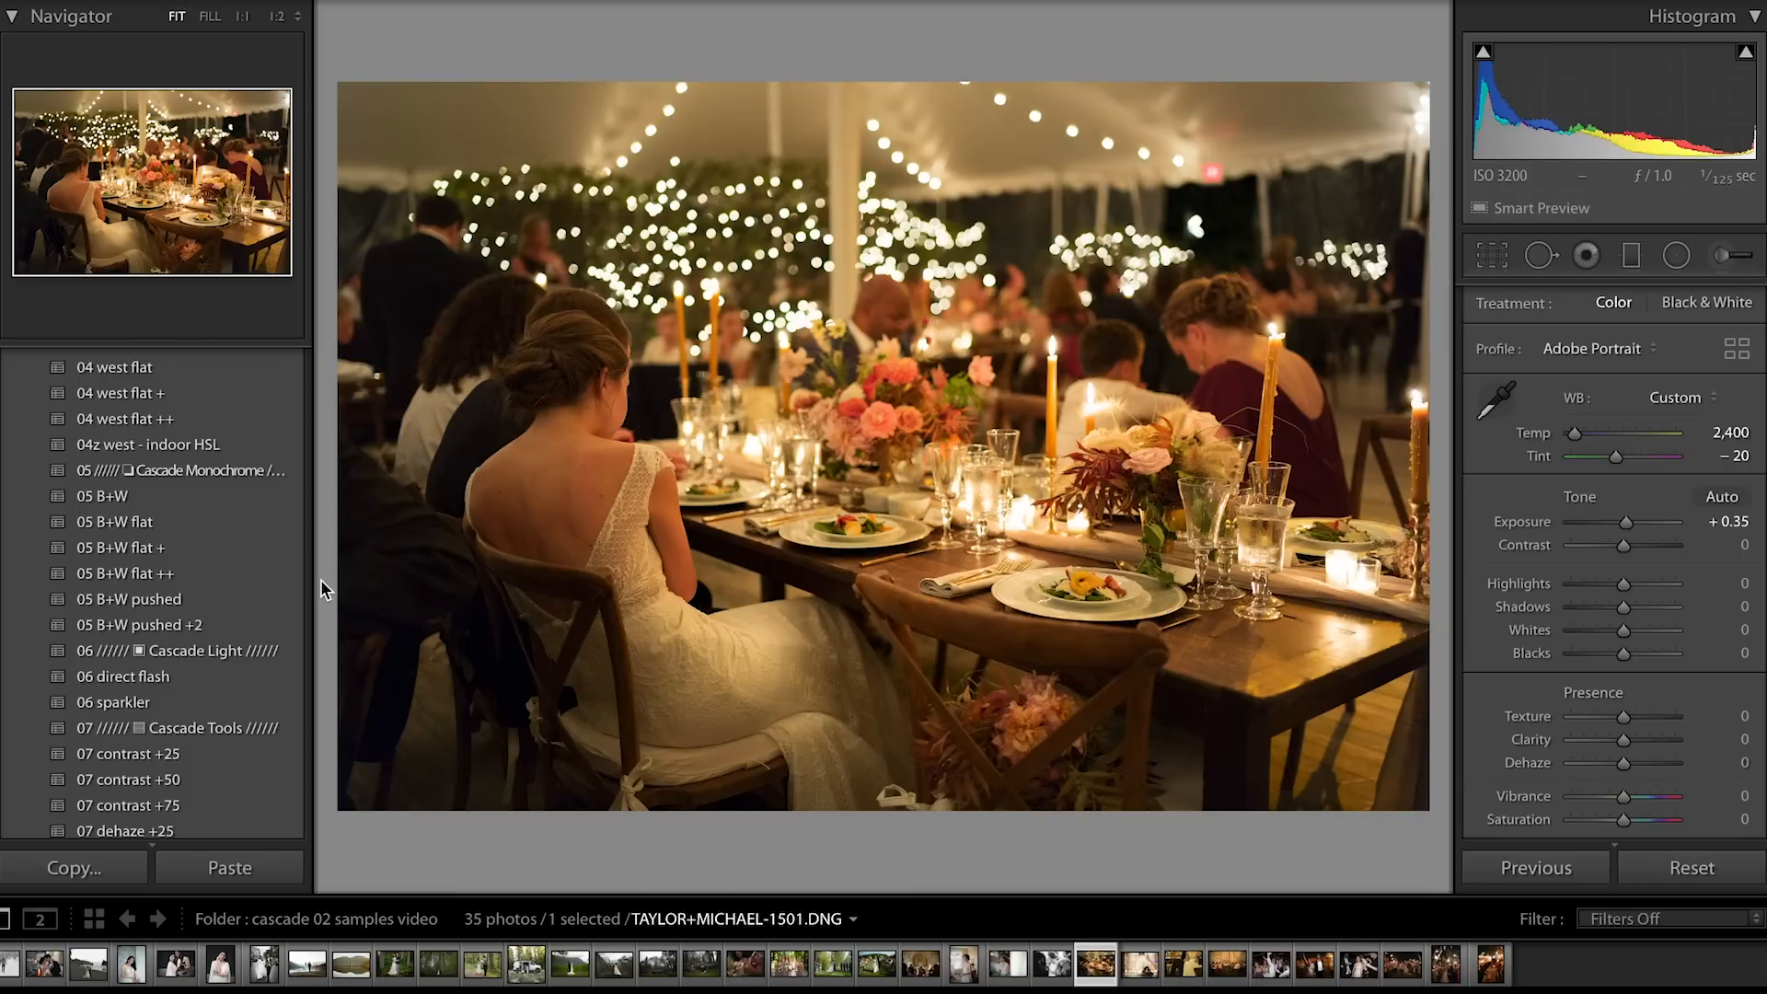
pyautogui.scroll(3, 247, 497)
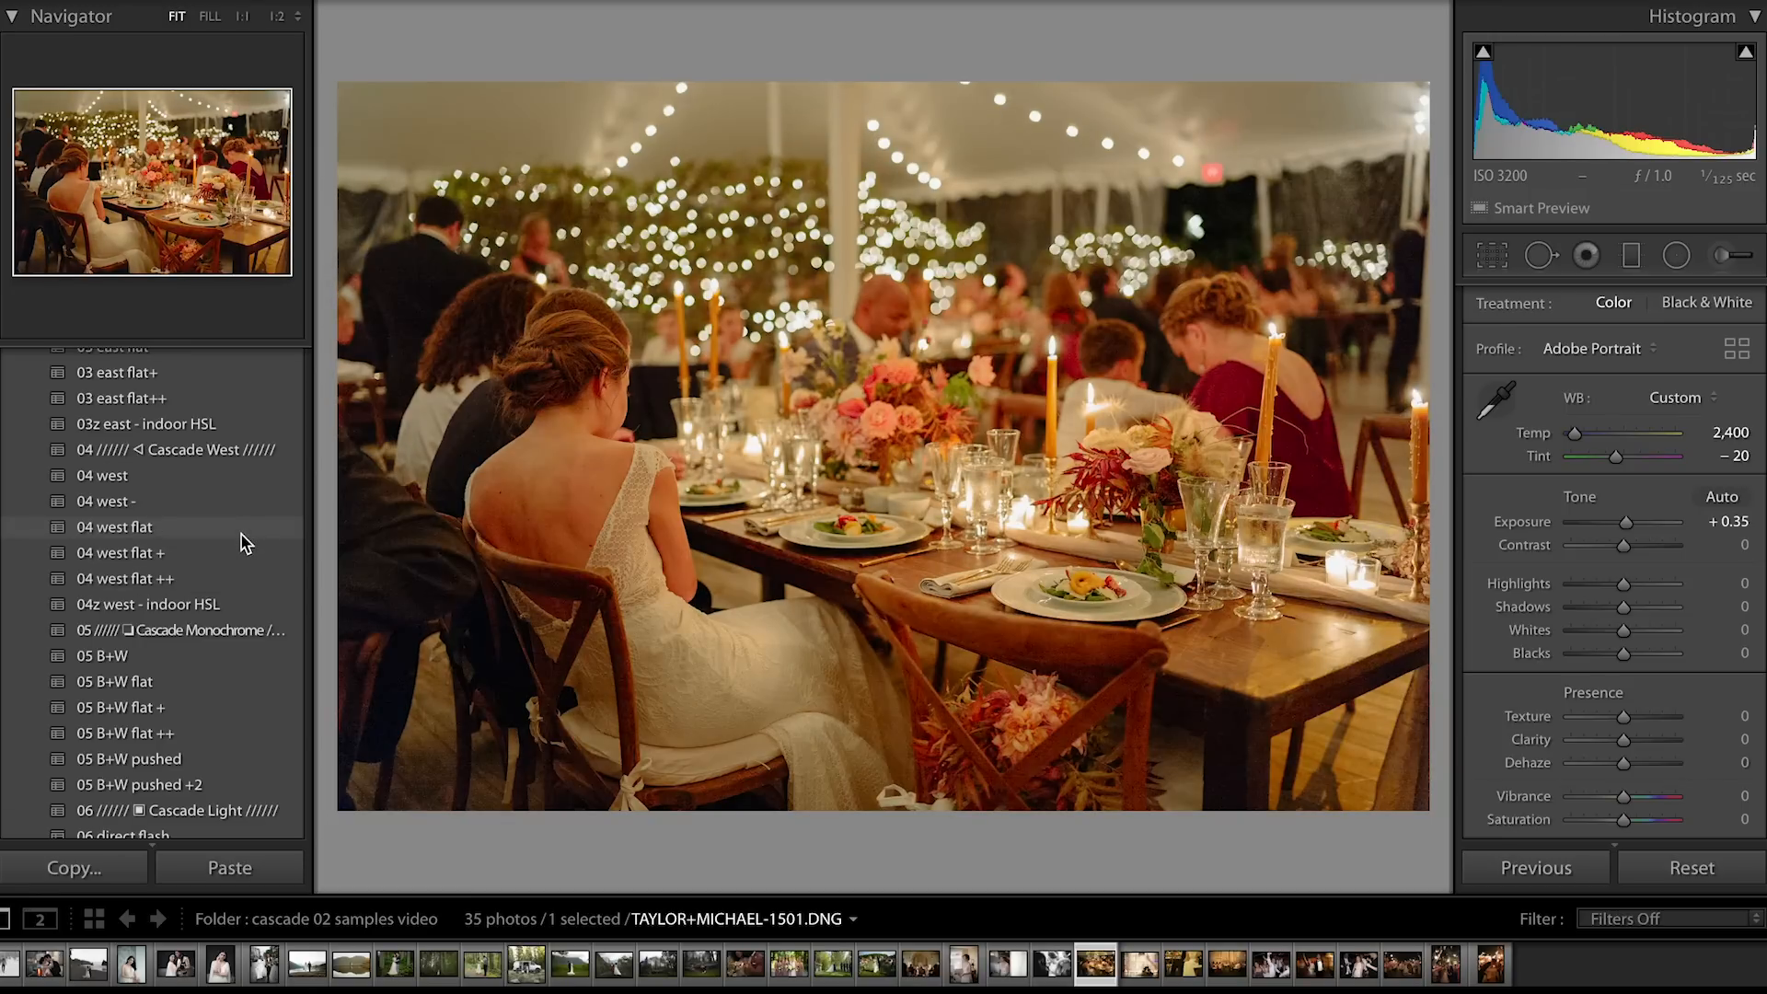
pyautogui.click(242, 536)
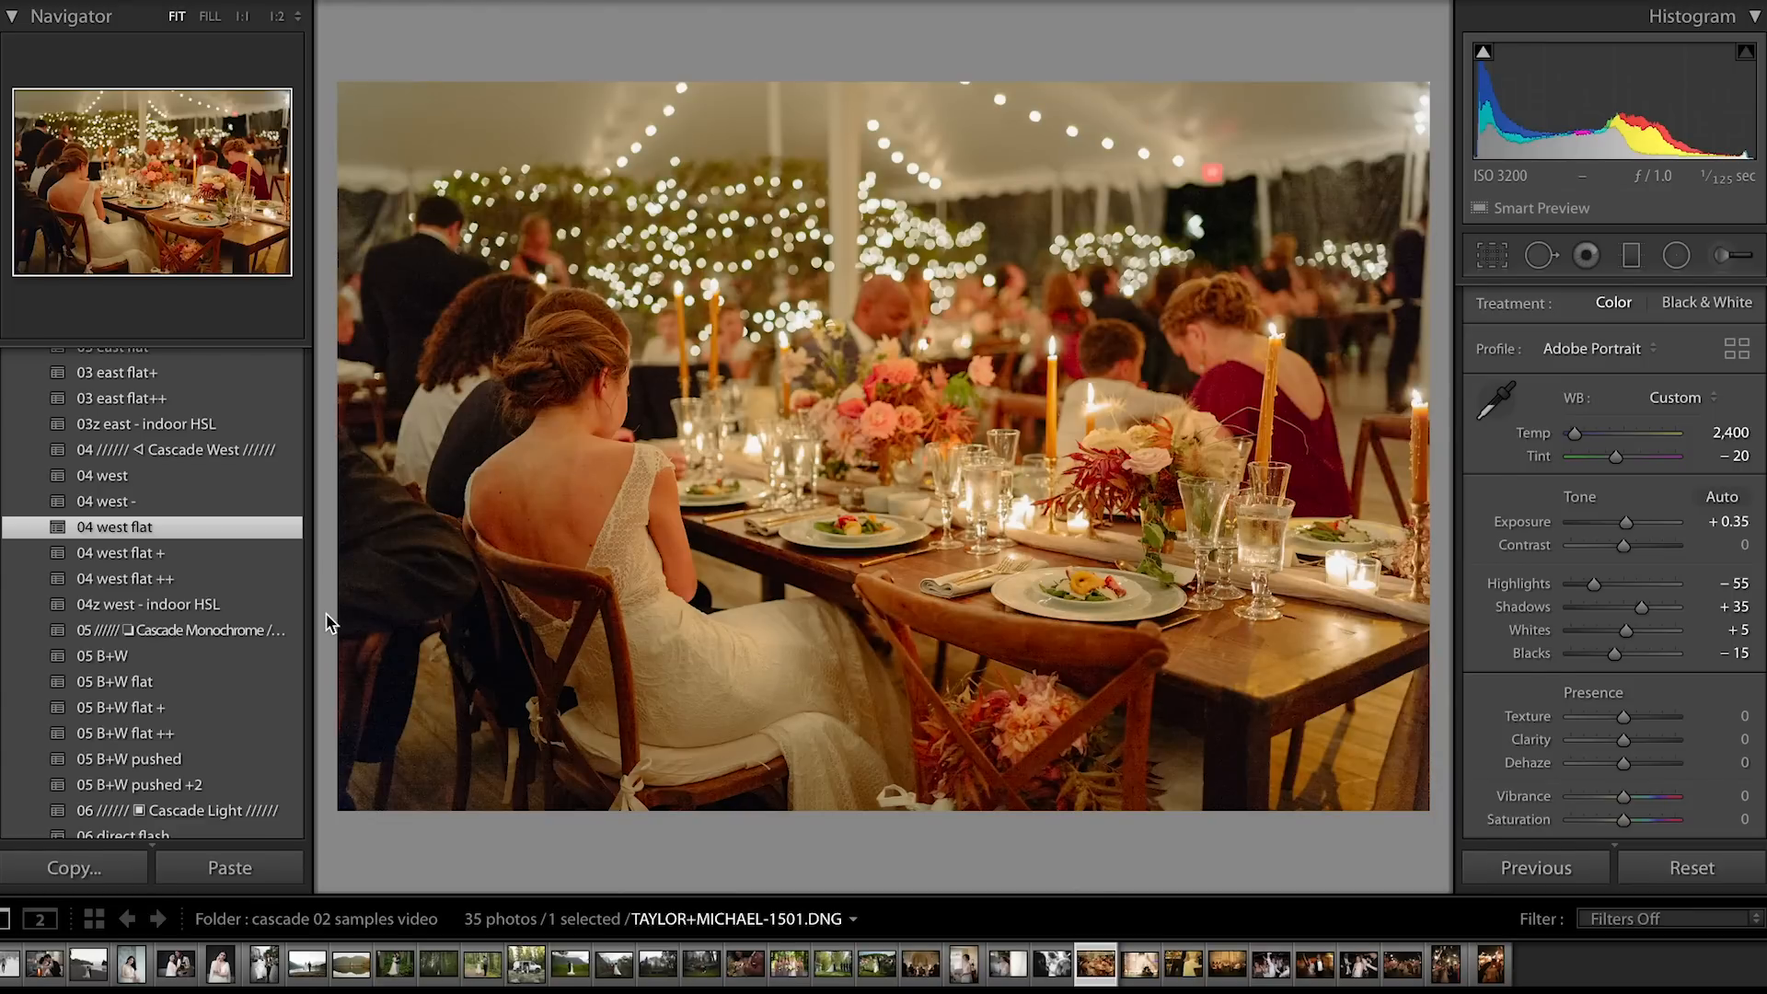
pyautogui.click(211, 606)
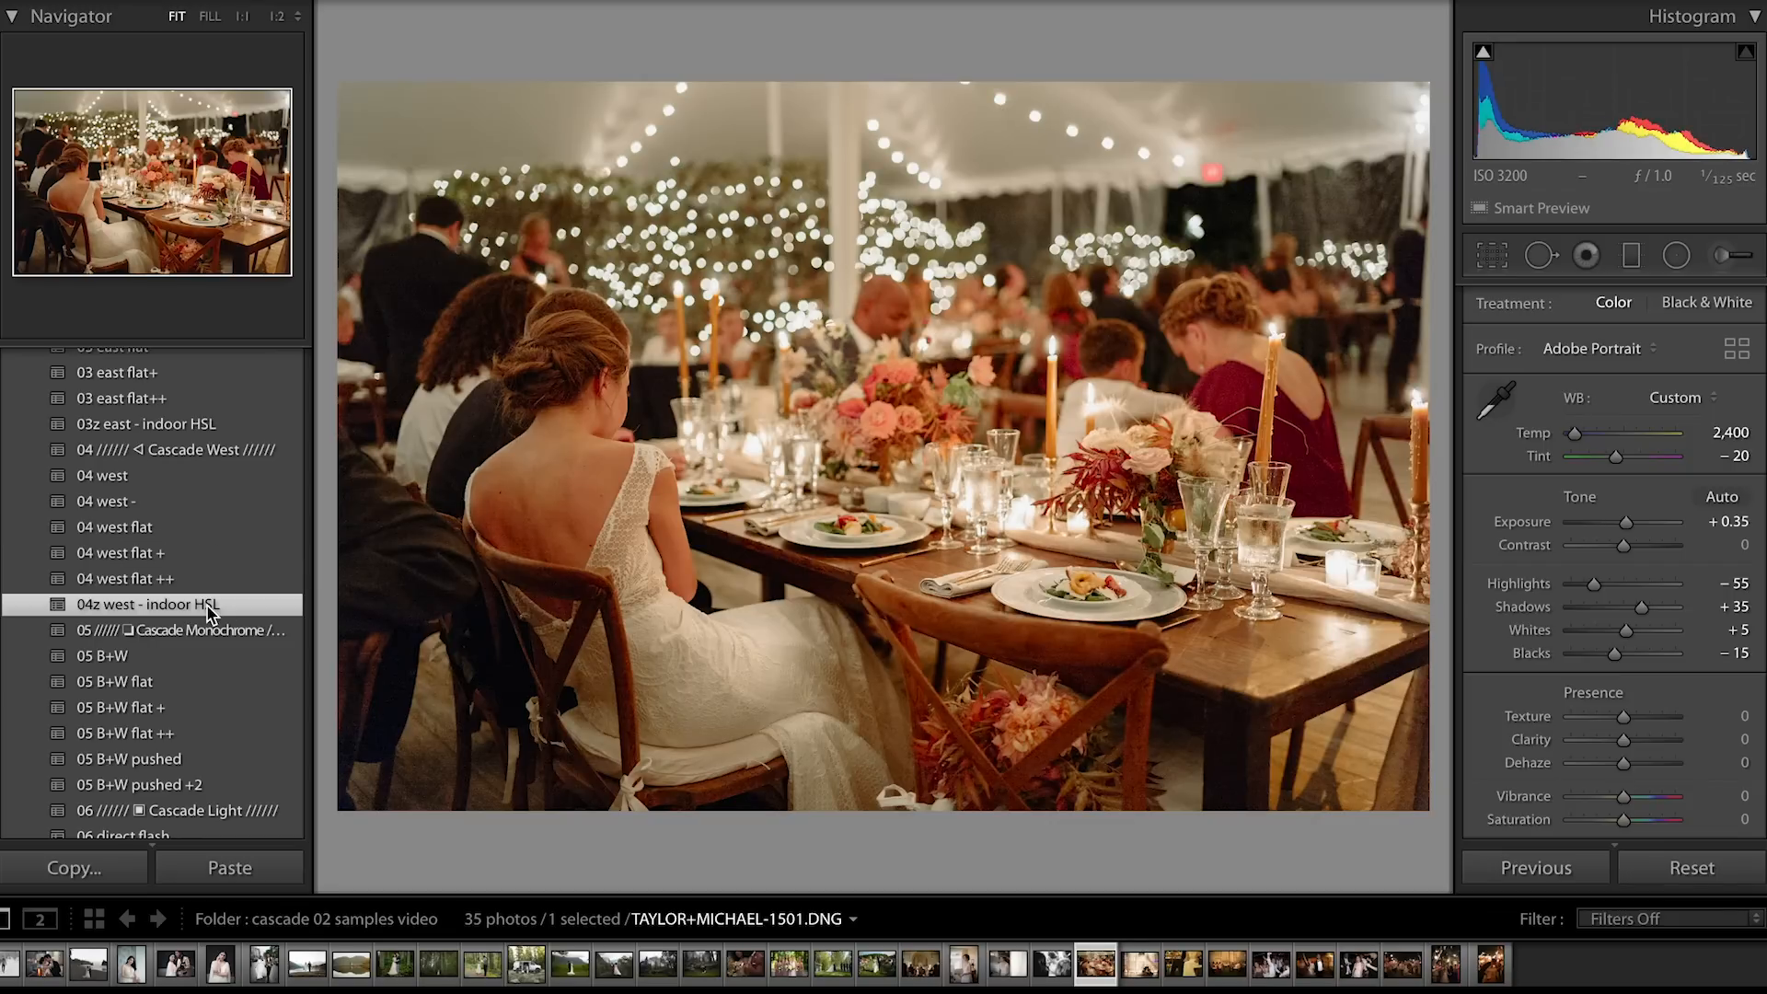
# Move on to the dance-floor photo of the man raising his arm and apply the 06 direct flash preset
pyautogui.click(1271, 965)
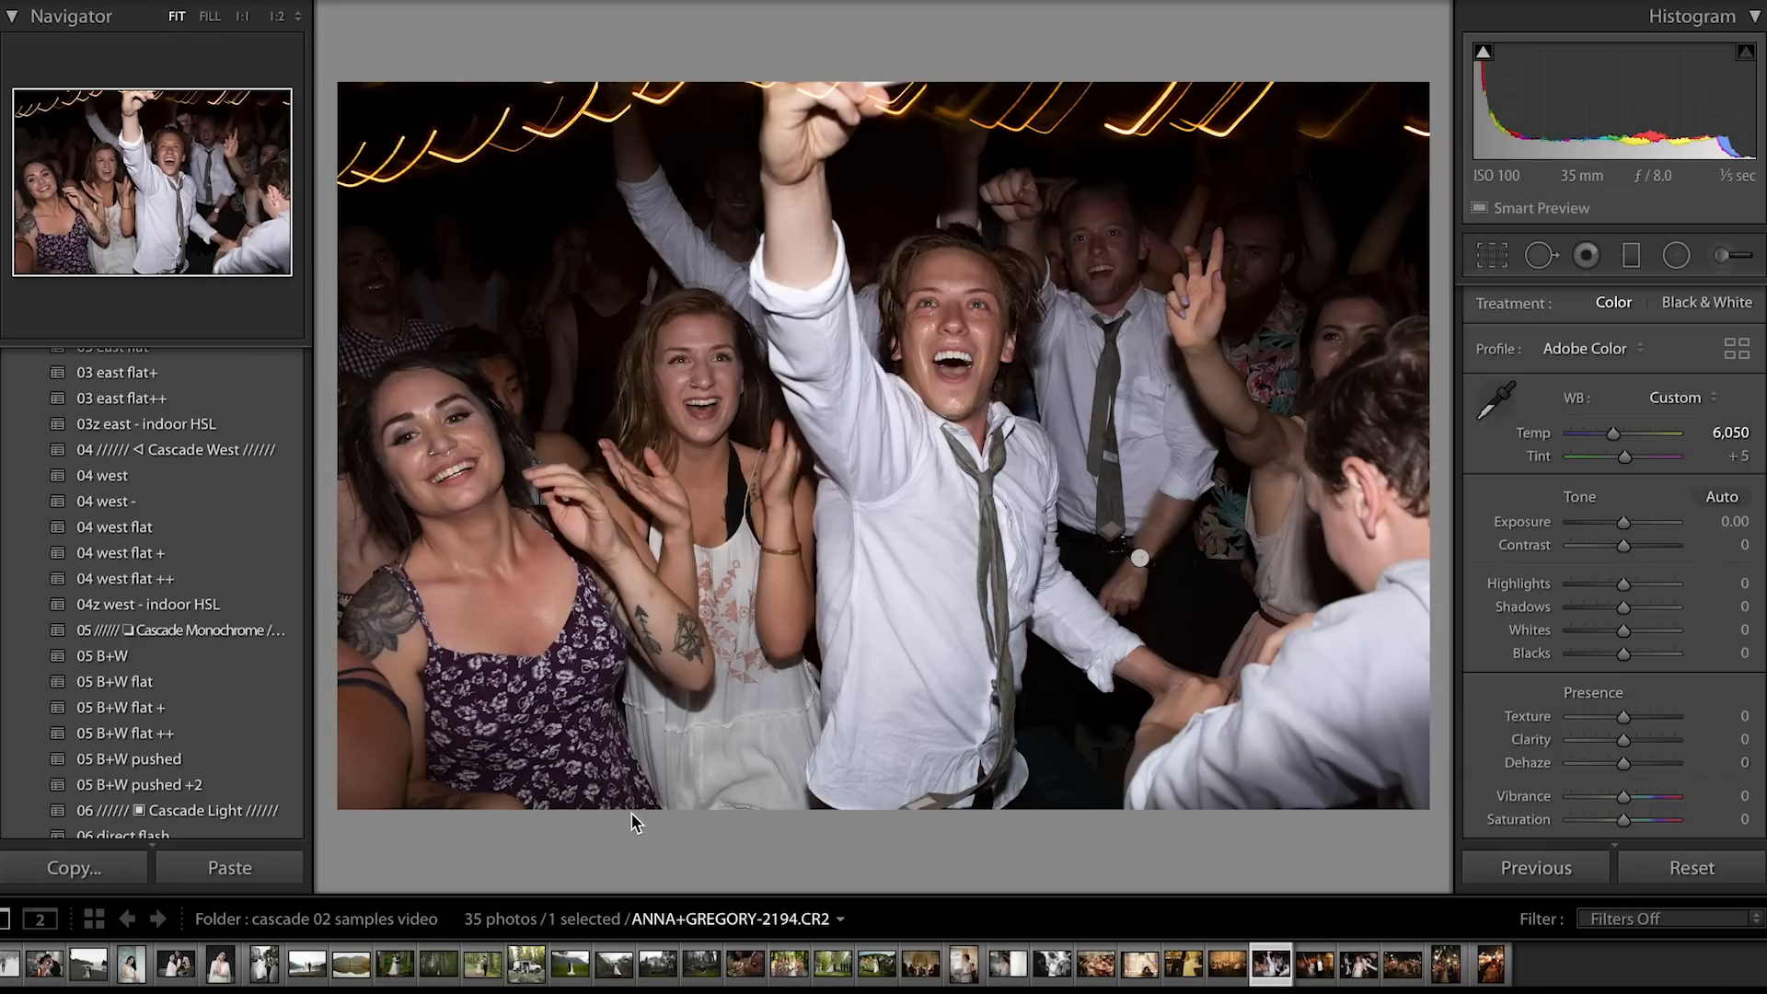
pyautogui.scroll(-3, 214, 714)
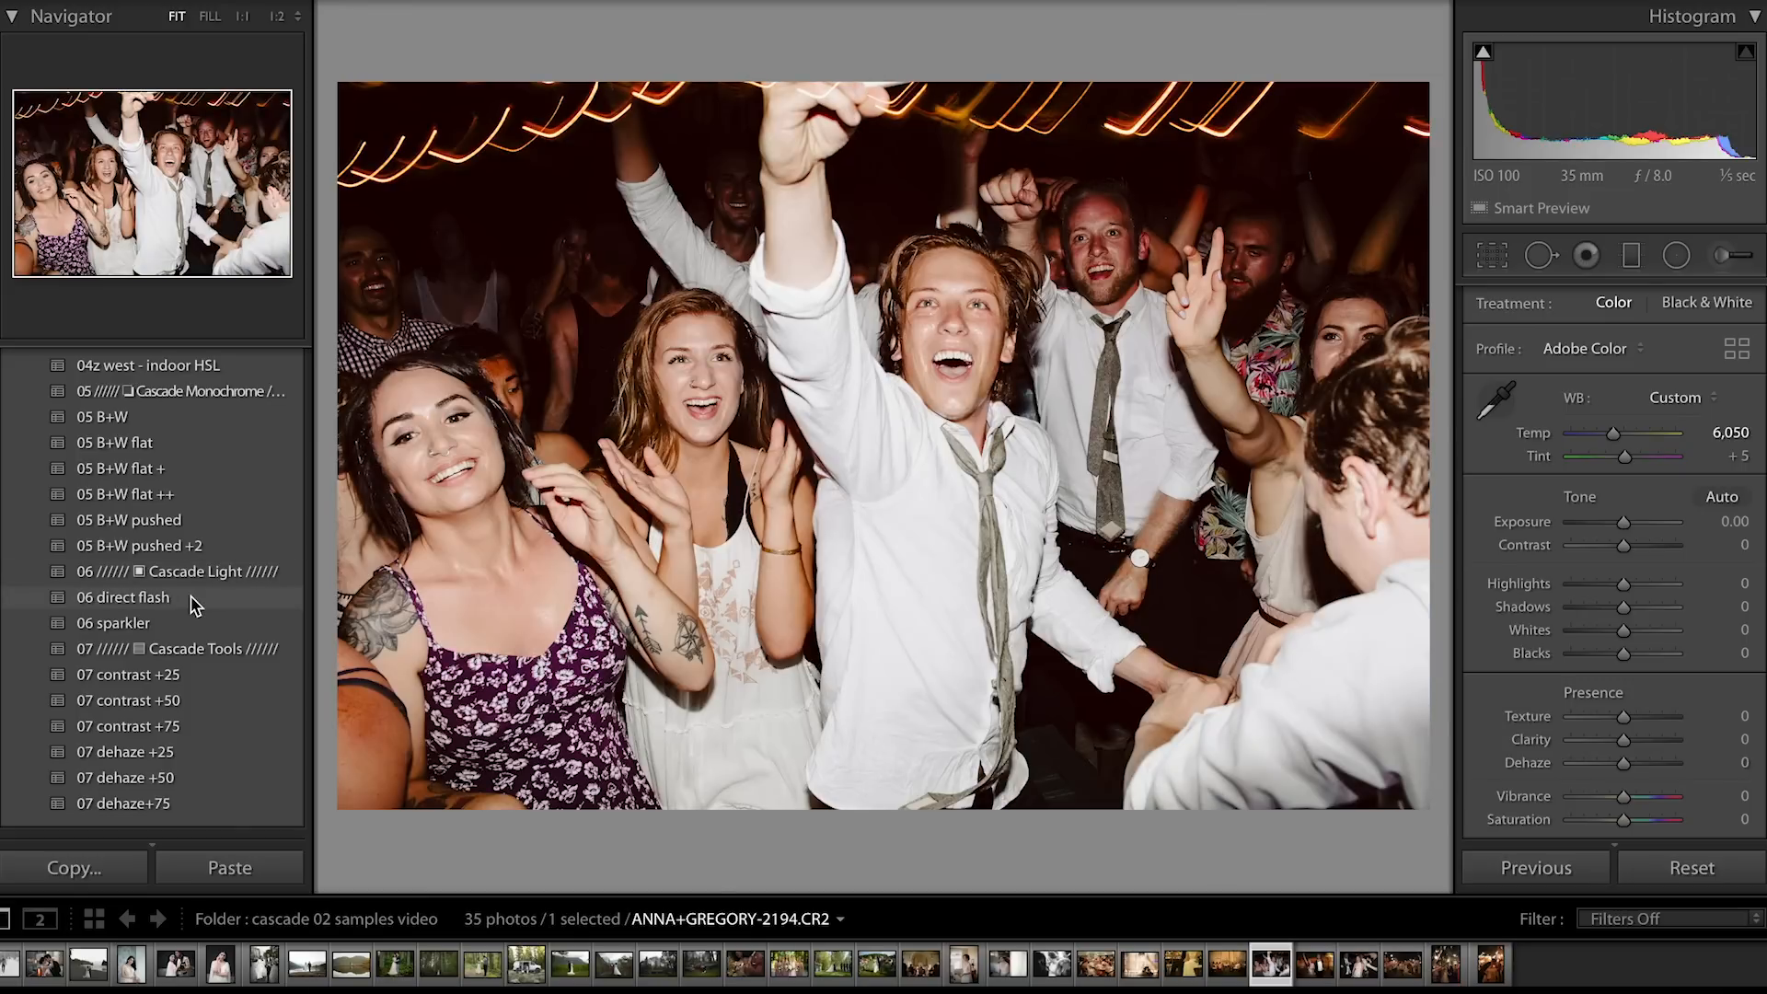
pyautogui.click(196, 605)
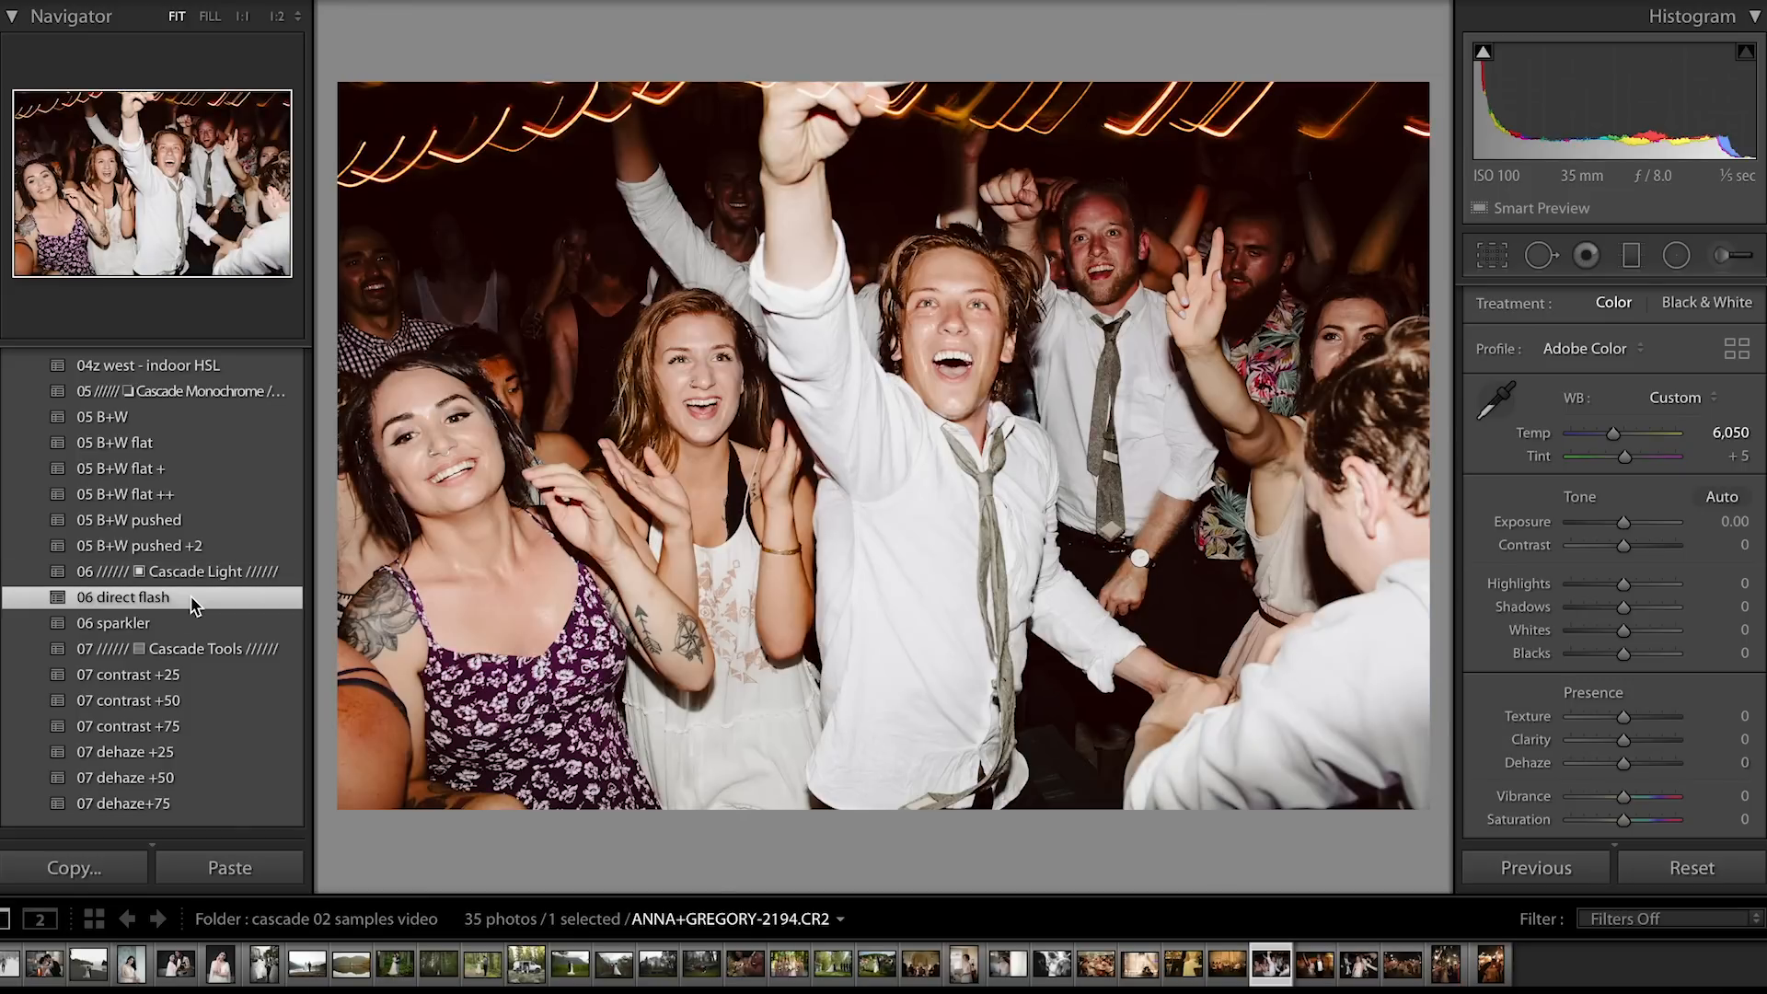
# Try the Flash white balance on the dance-floor photo and return the setting to Custom
pyautogui.click(1692, 399)
pyautogui.click(1688, 377)
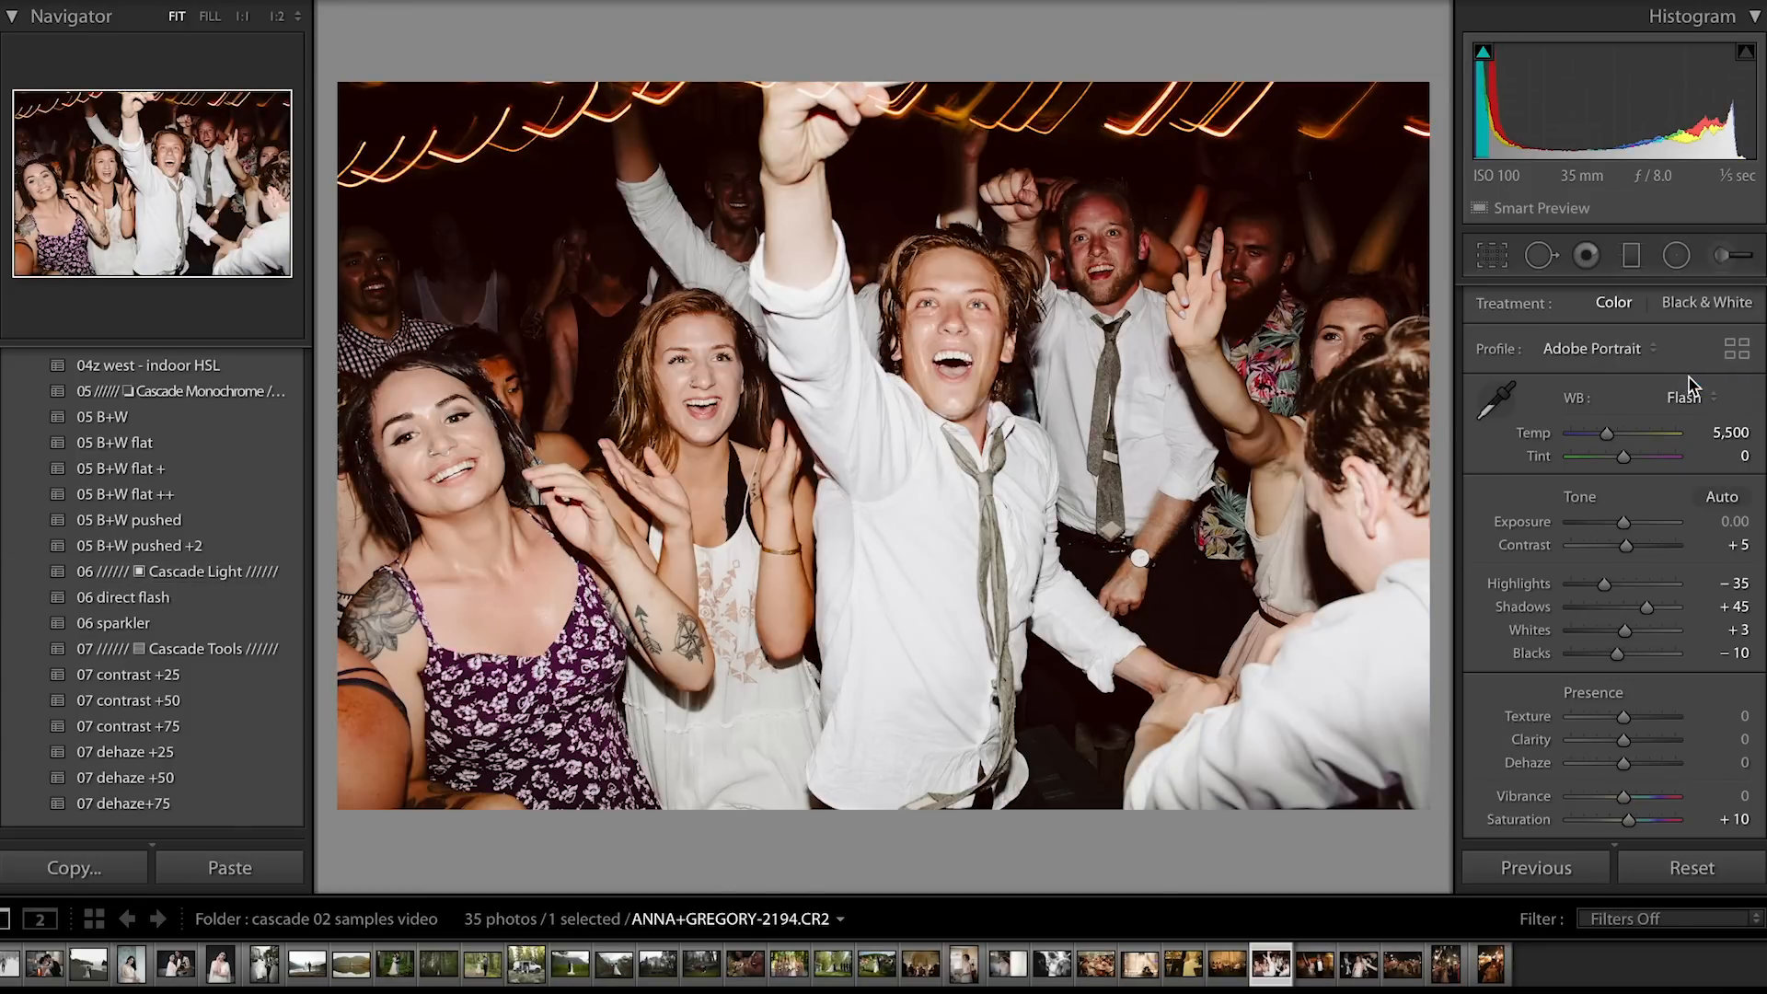
pyautogui.click(1690, 391)
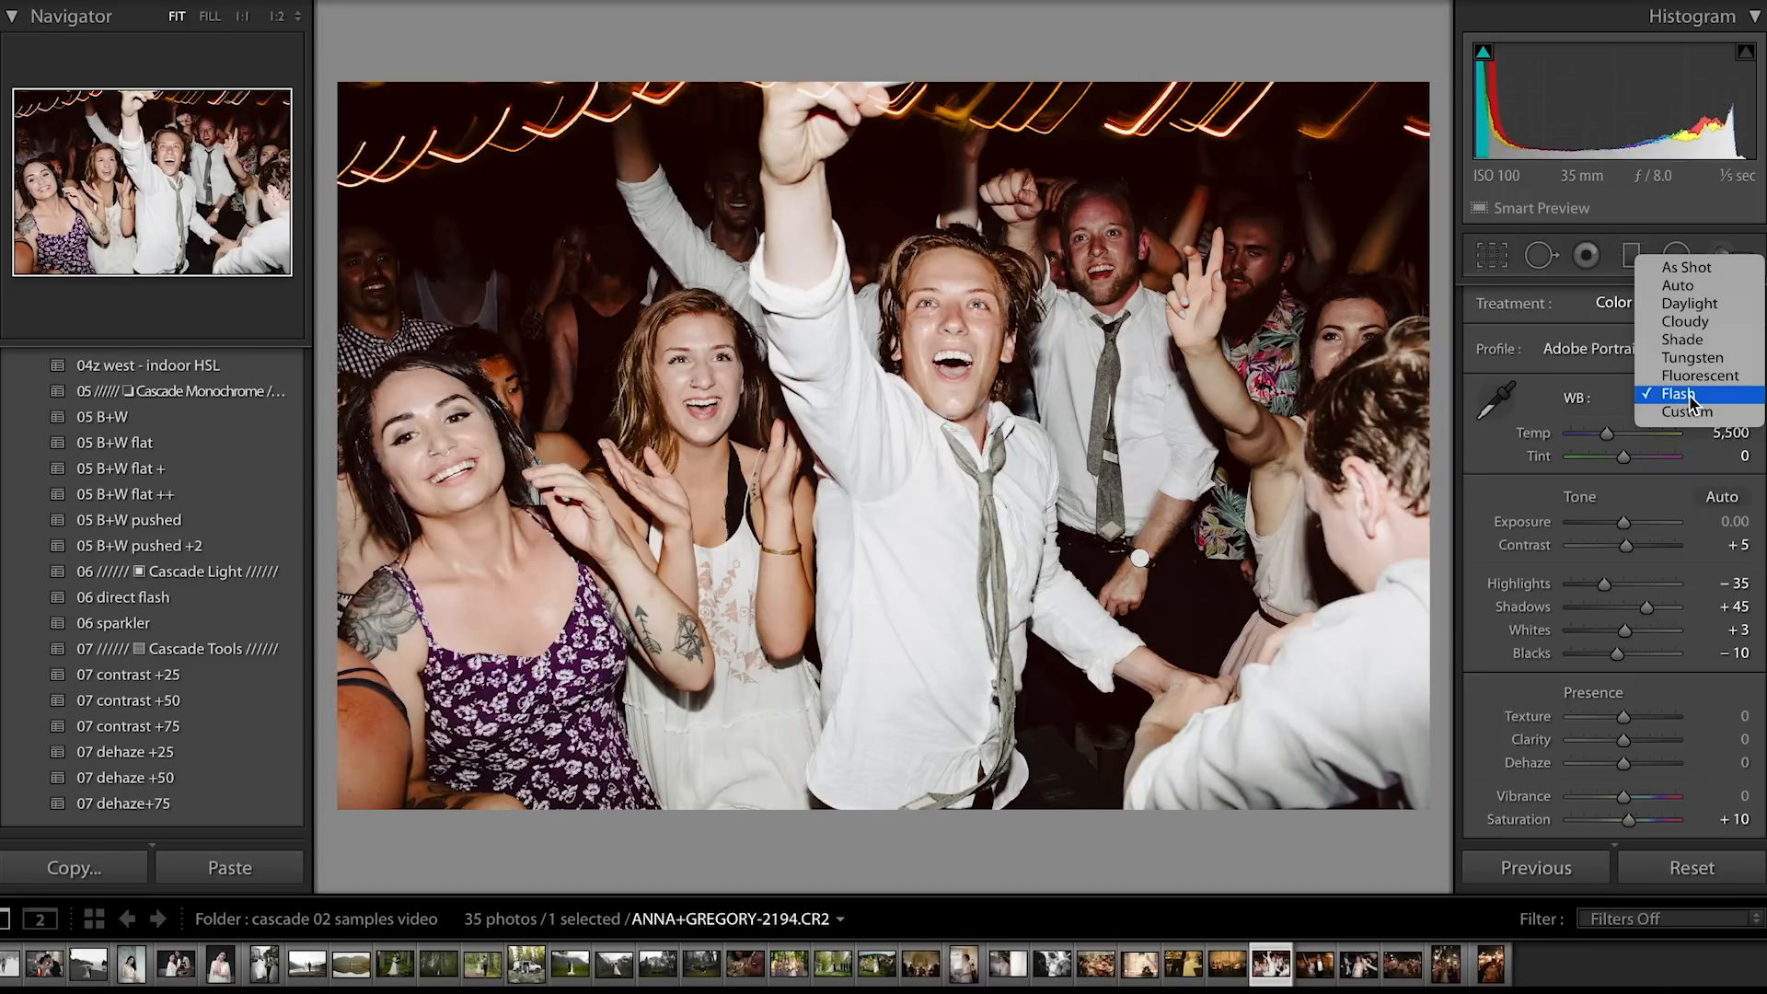
pyautogui.click(1687, 414)
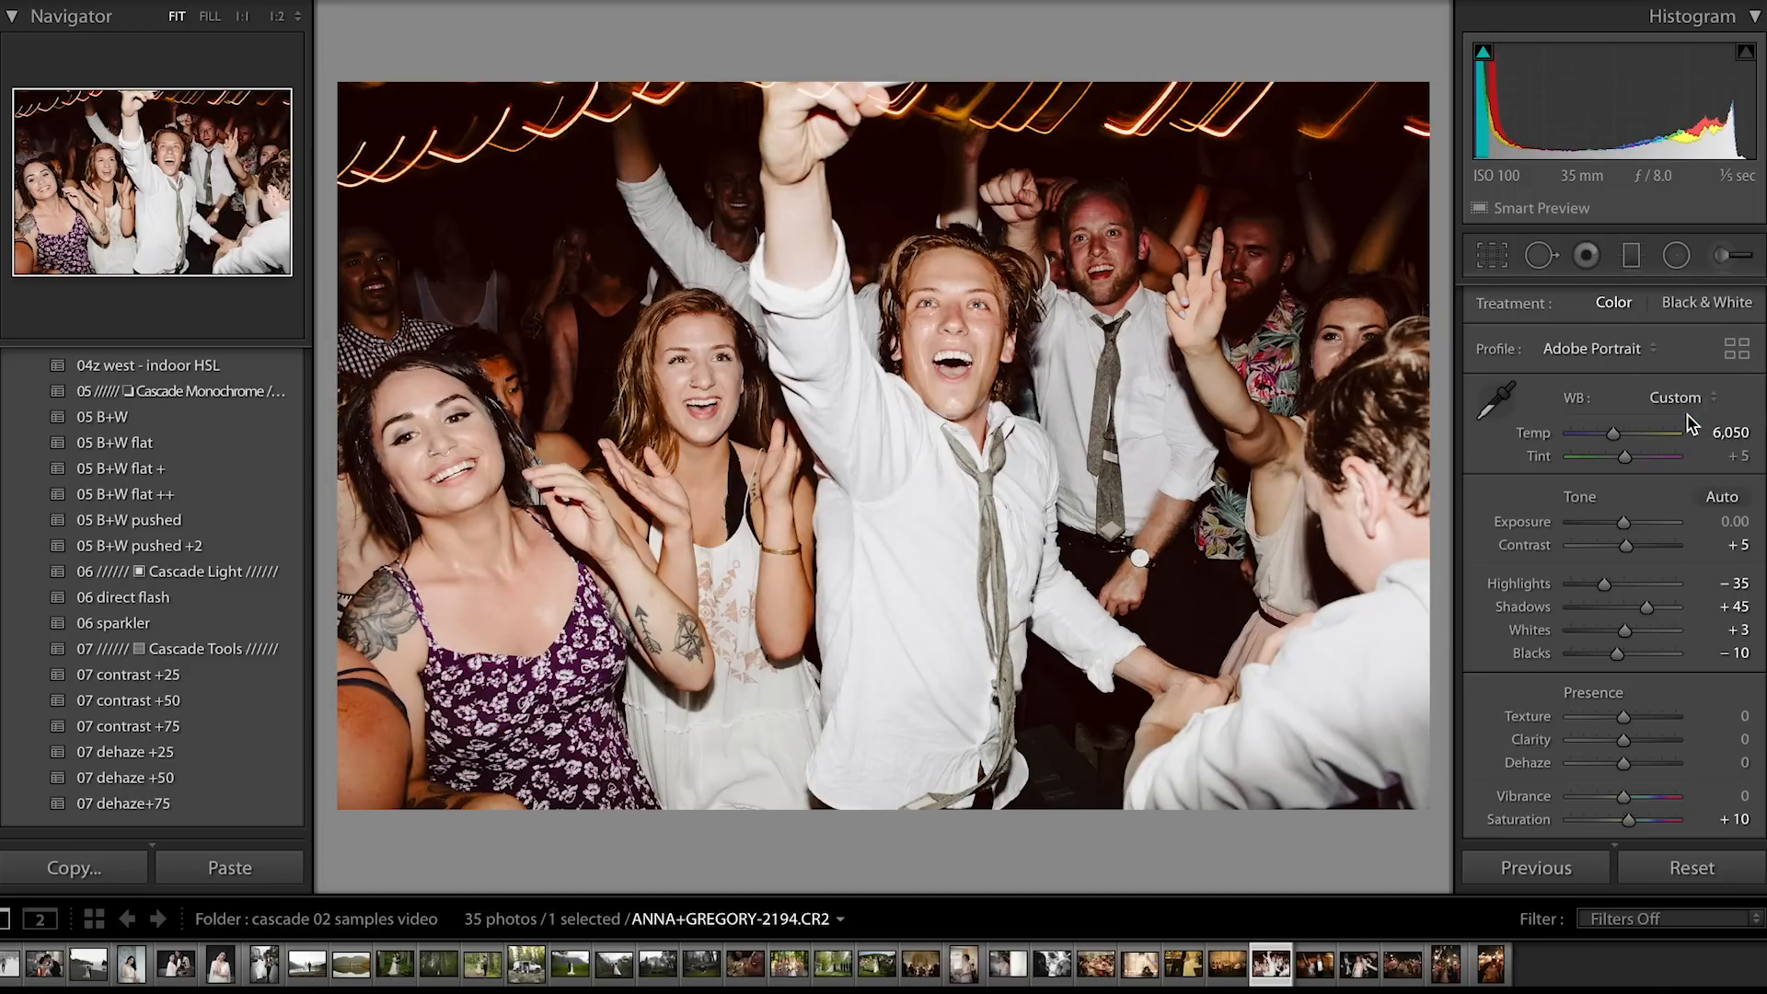
# Apply 06 direct flash to the next two party photos, the dancing couple and the laughing bride
pyautogui.press('Right')
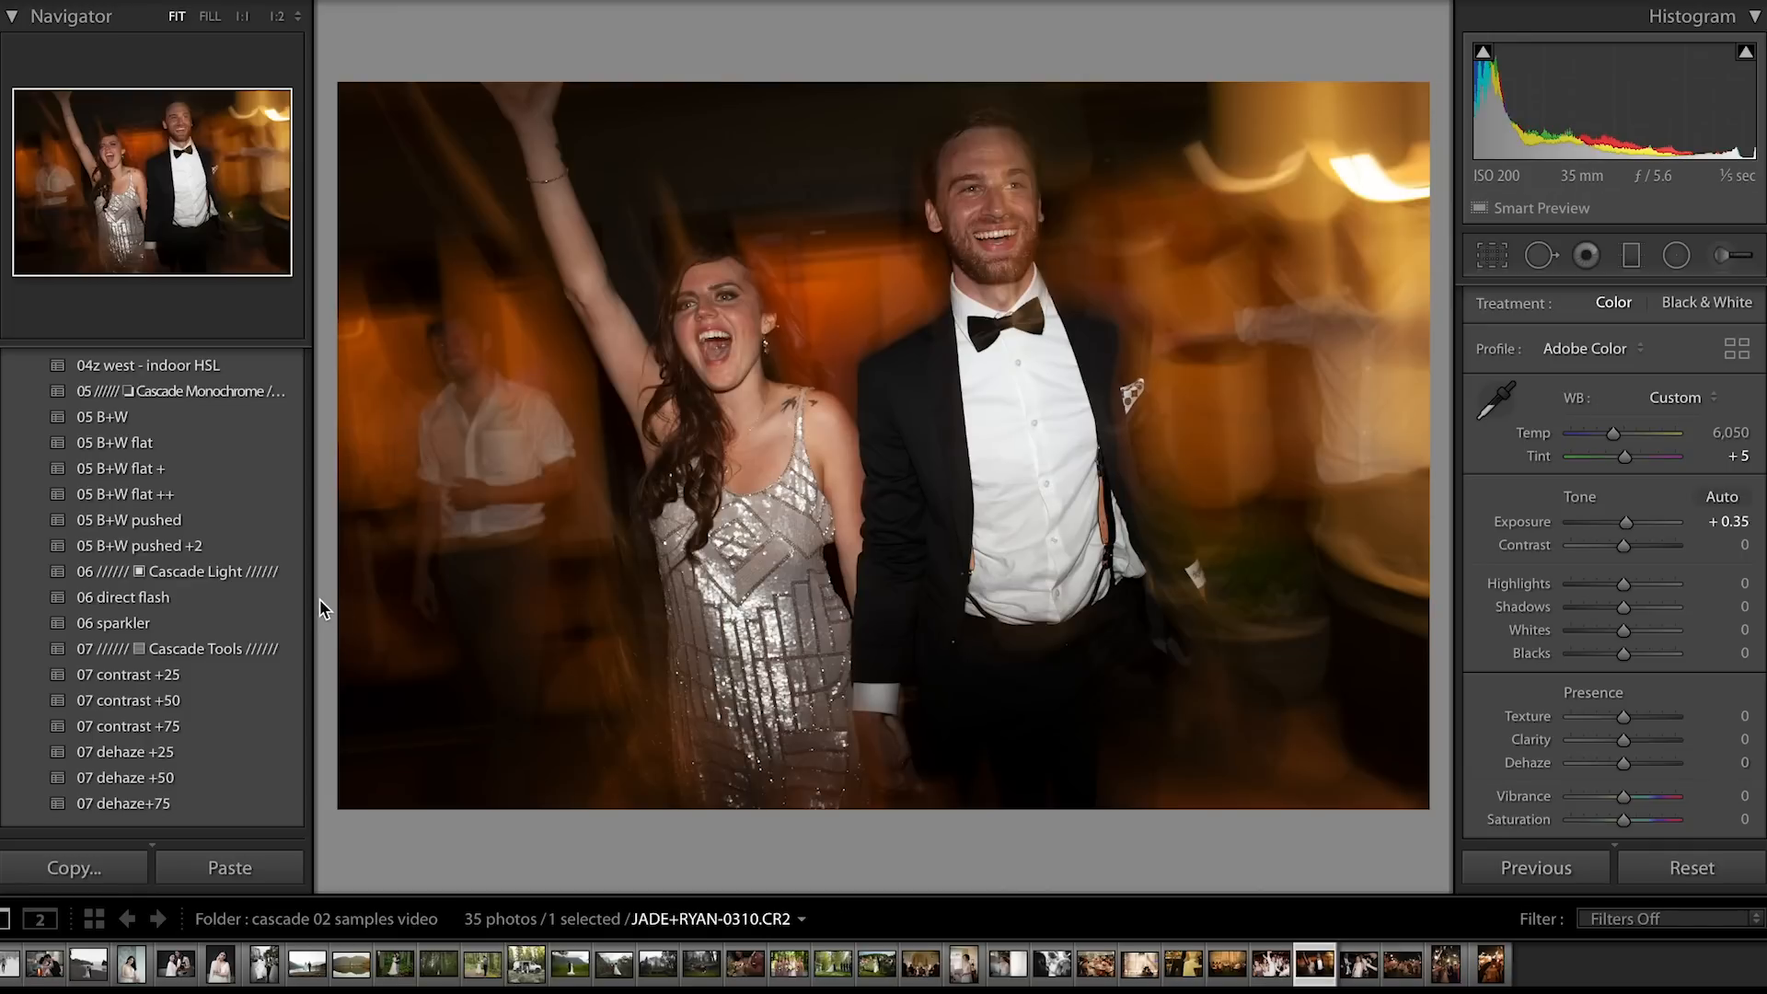
pyautogui.click(163, 606)
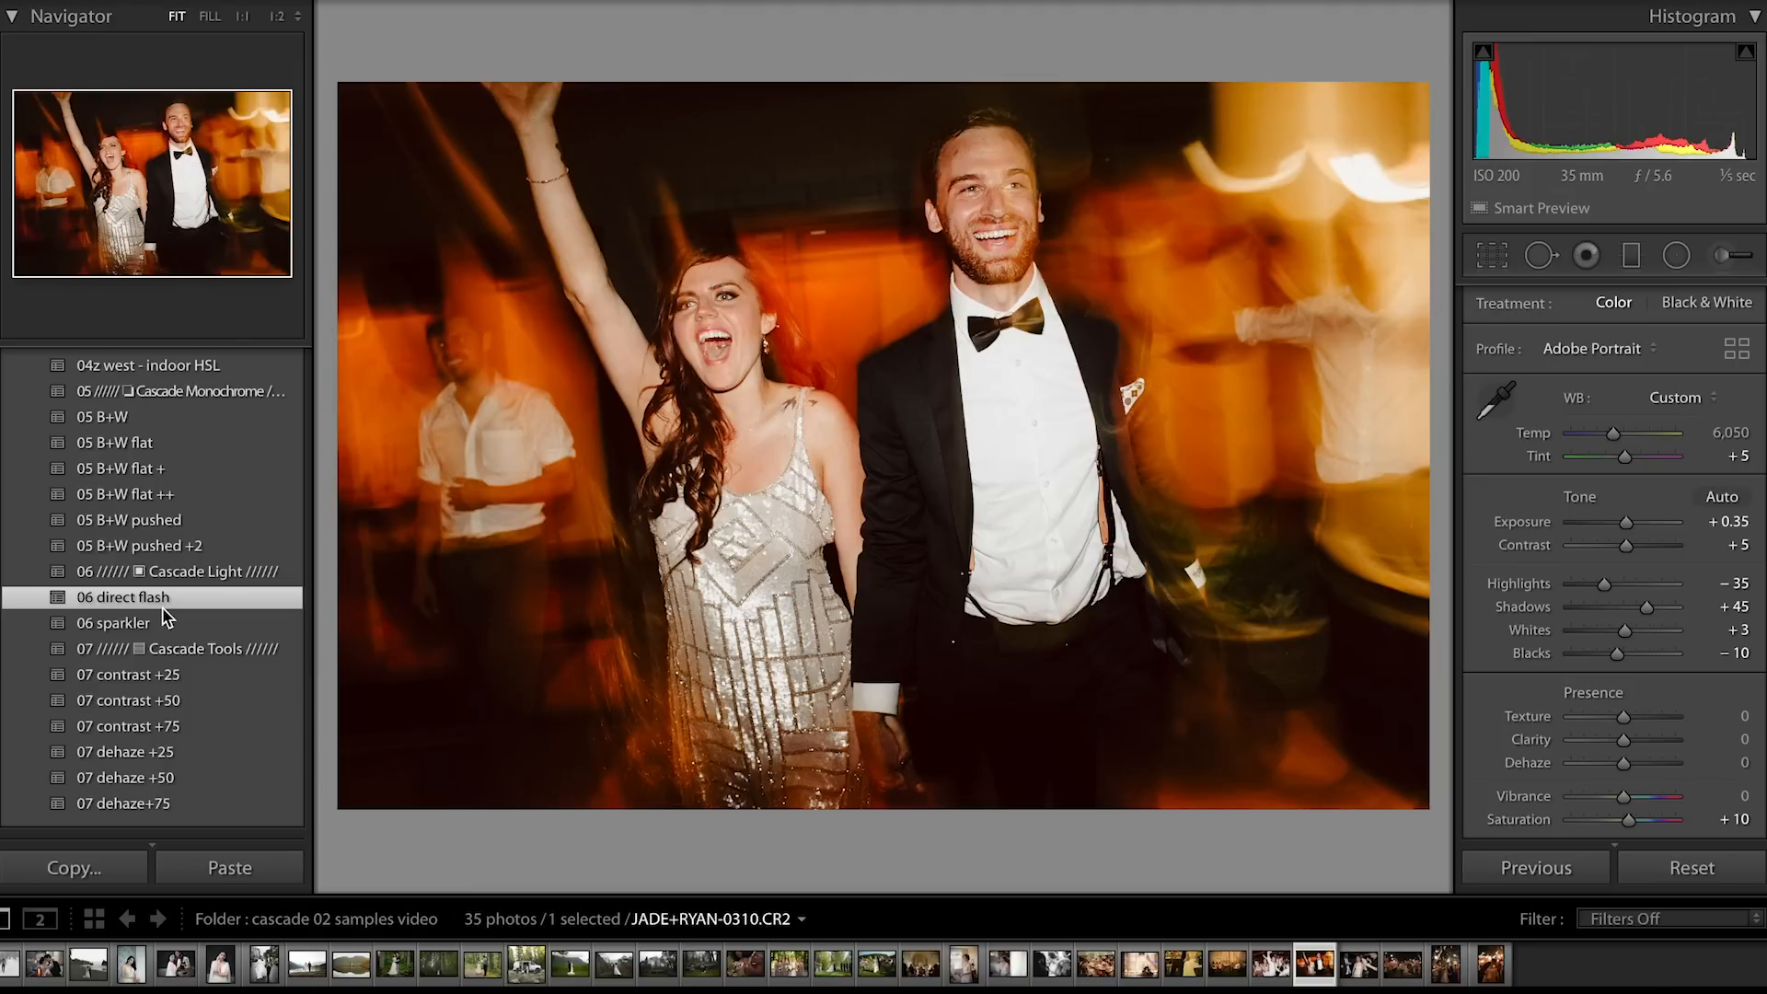
pyautogui.press('Right')
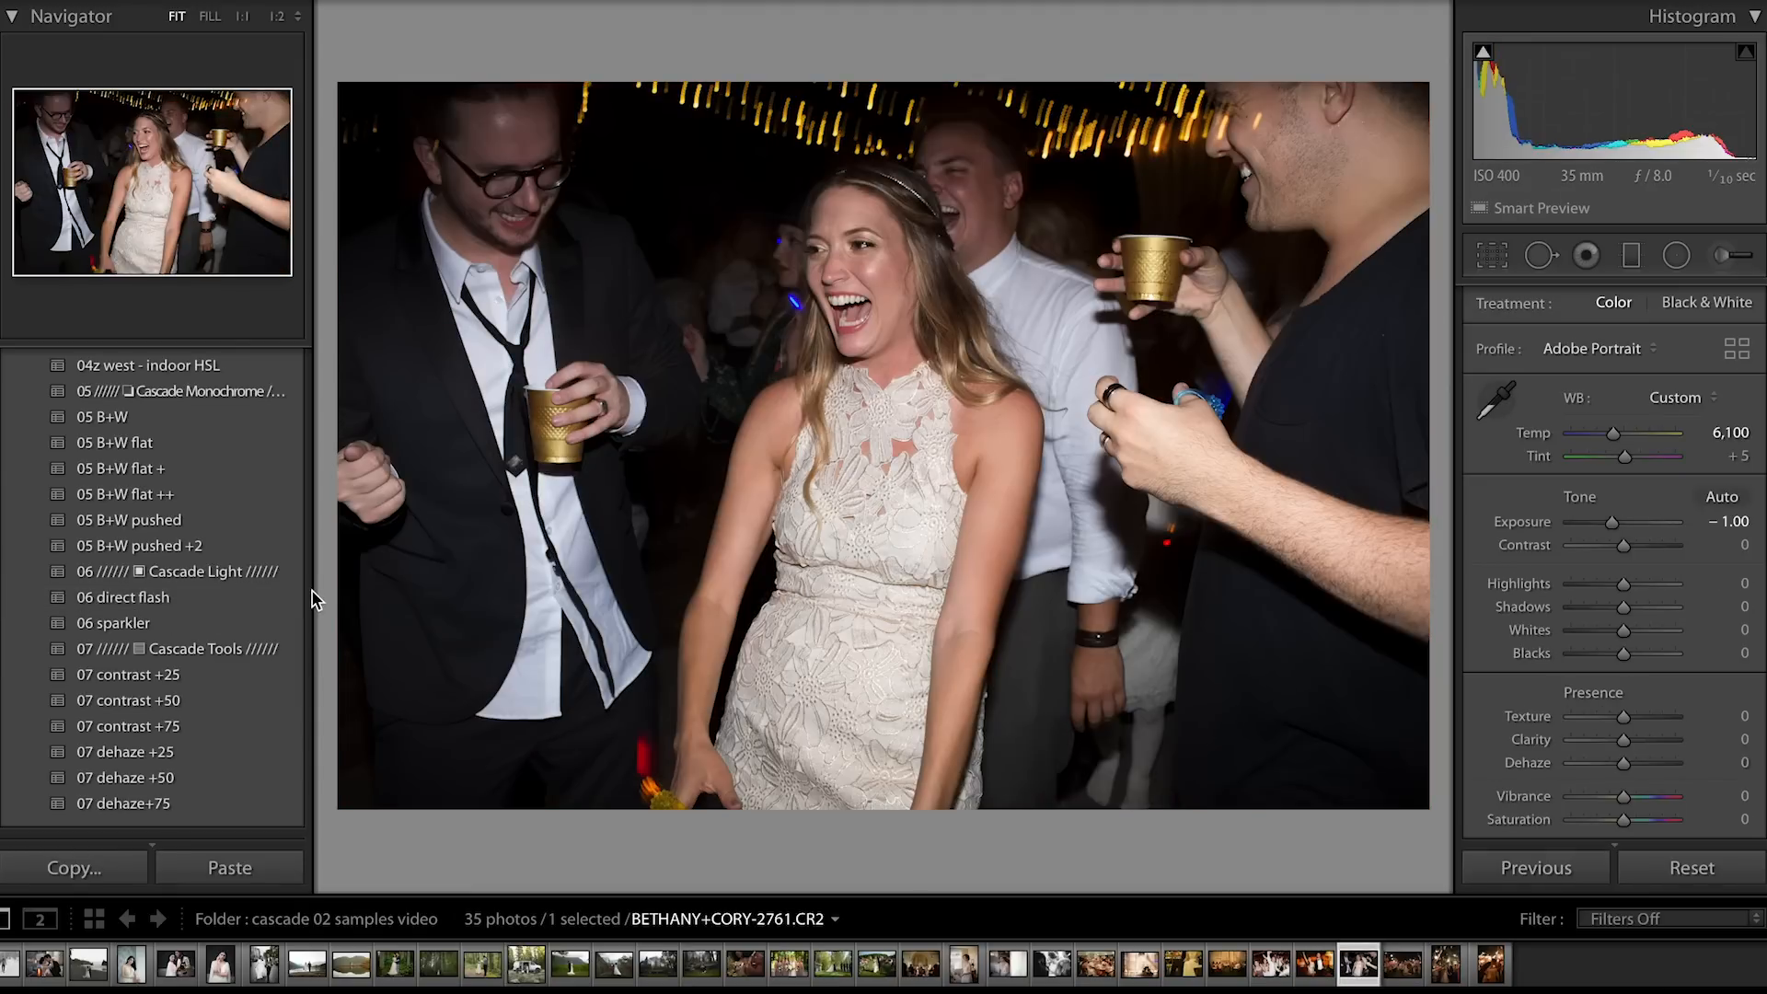
pyautogui.click(164, 606)
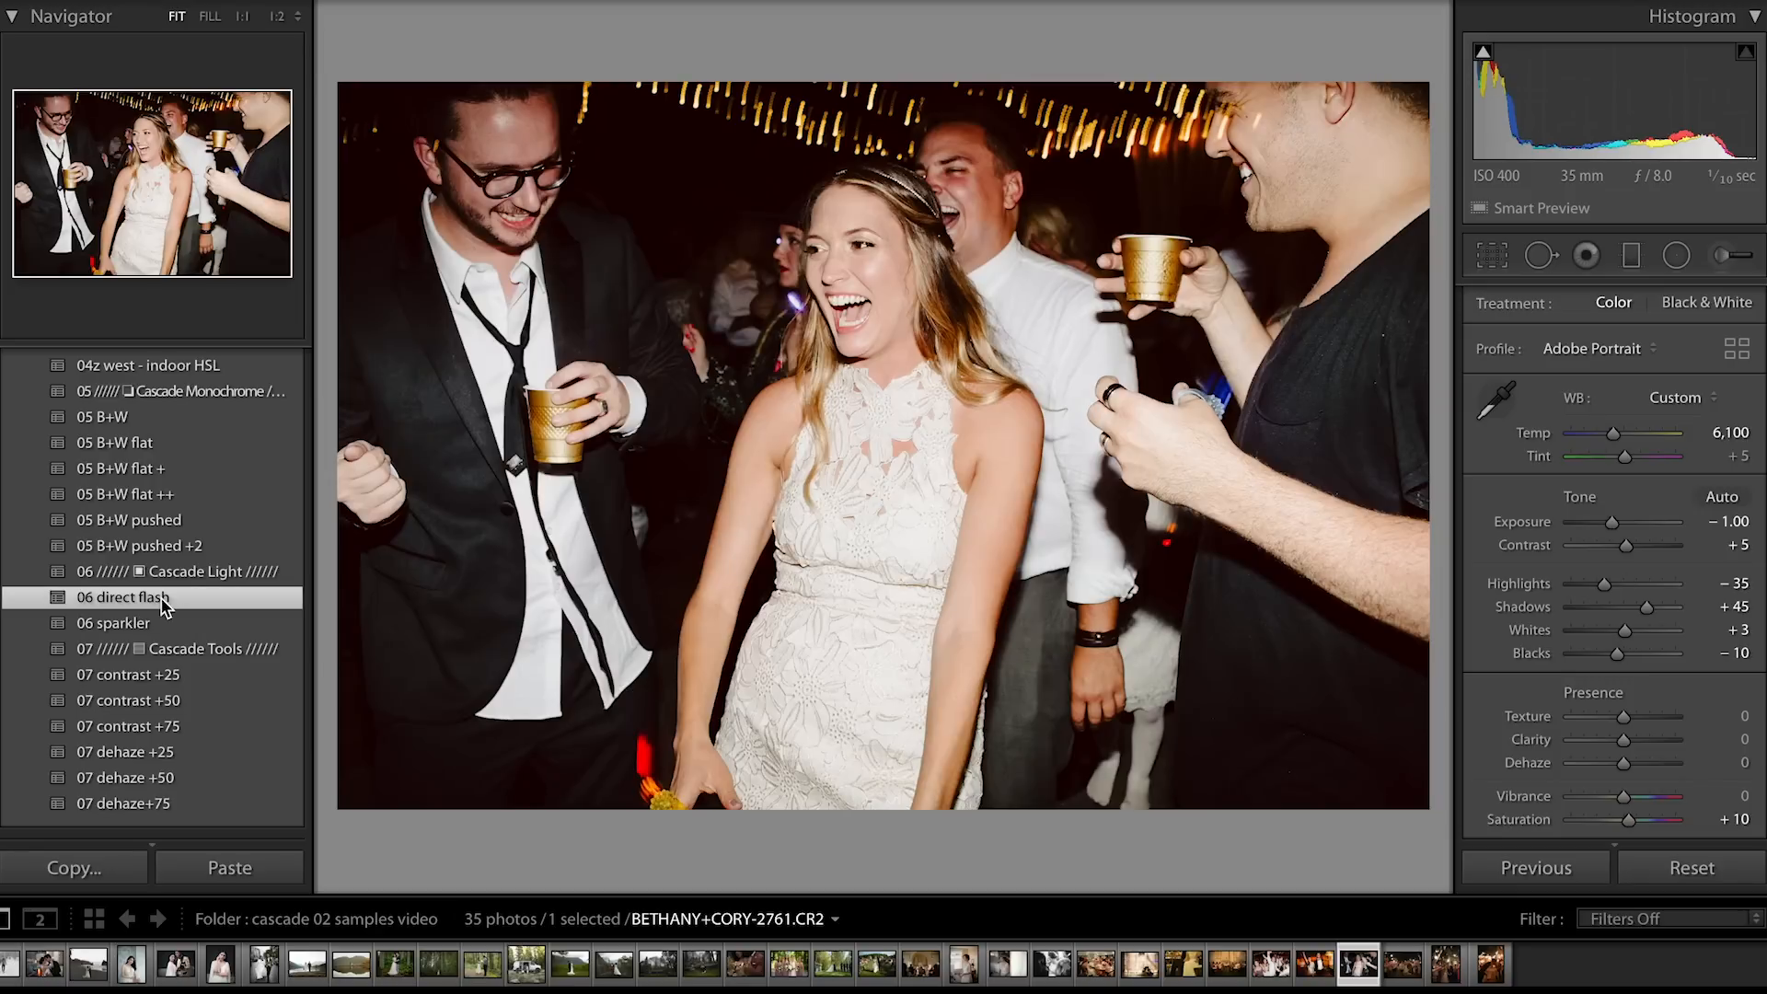
# Apply 06 sparkler to the sparkler exit photo and try the Cascade Light presets on the vertical sparkler photo that follows
pyautogui.press('Right')
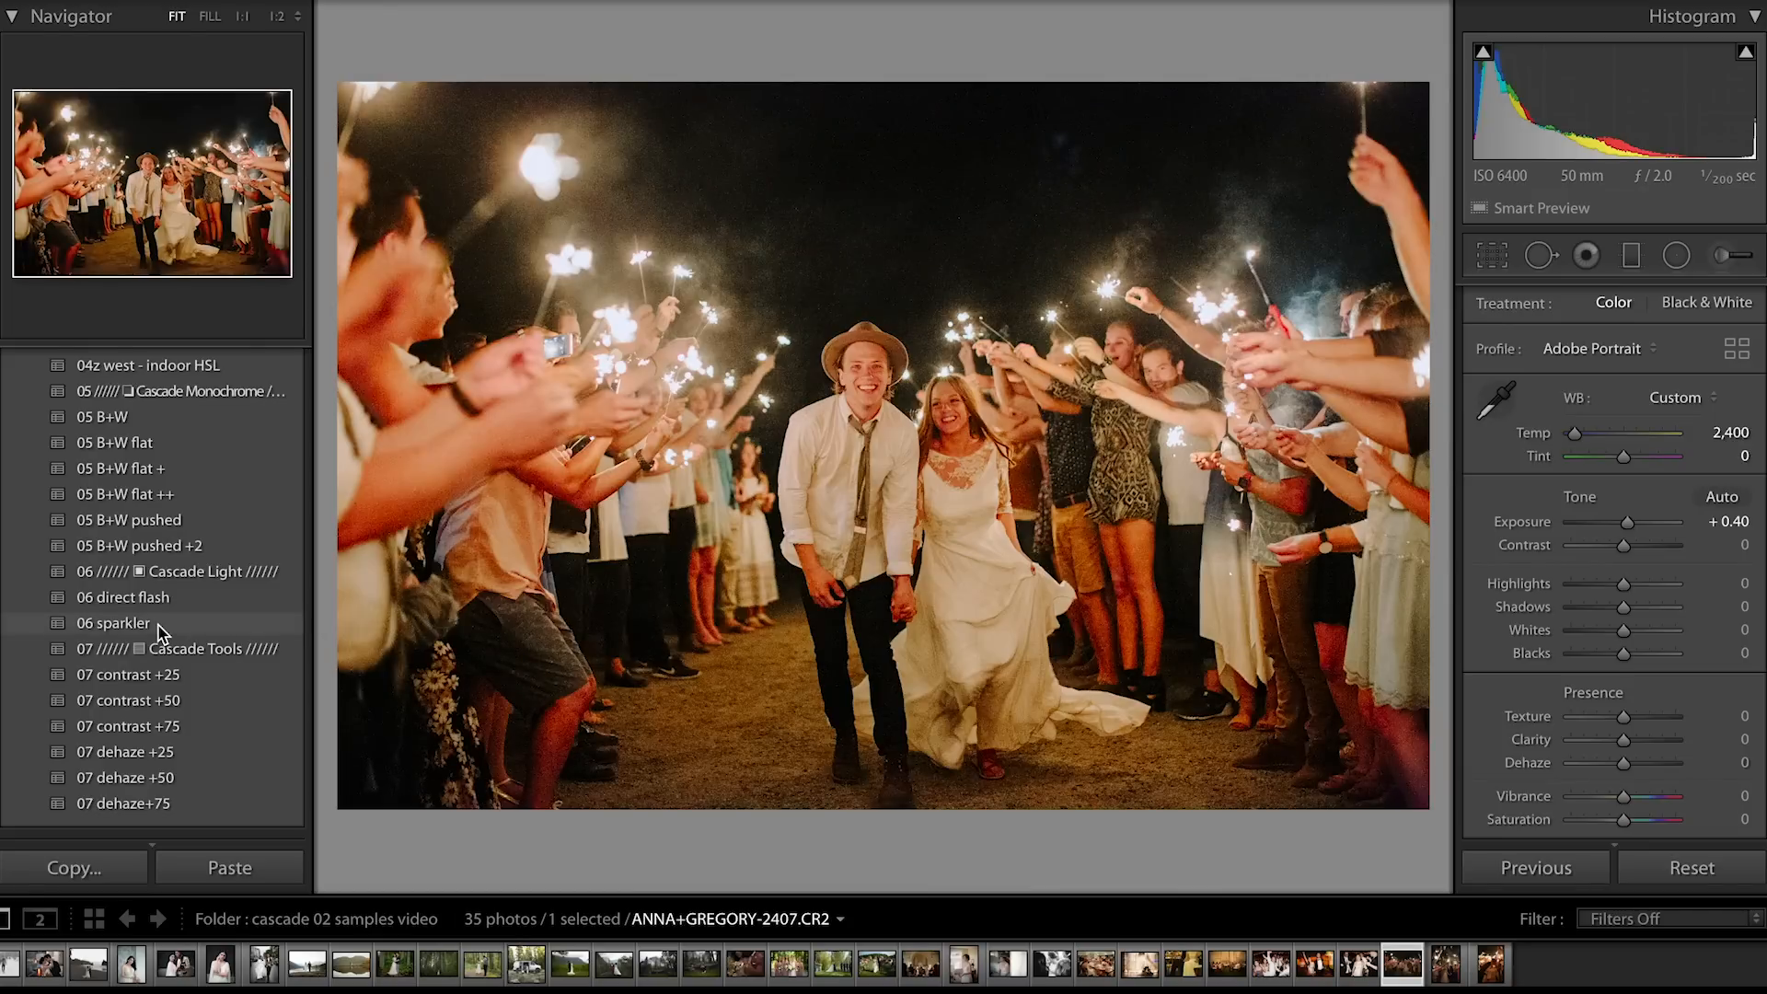
pyautogui.click(159, 627)
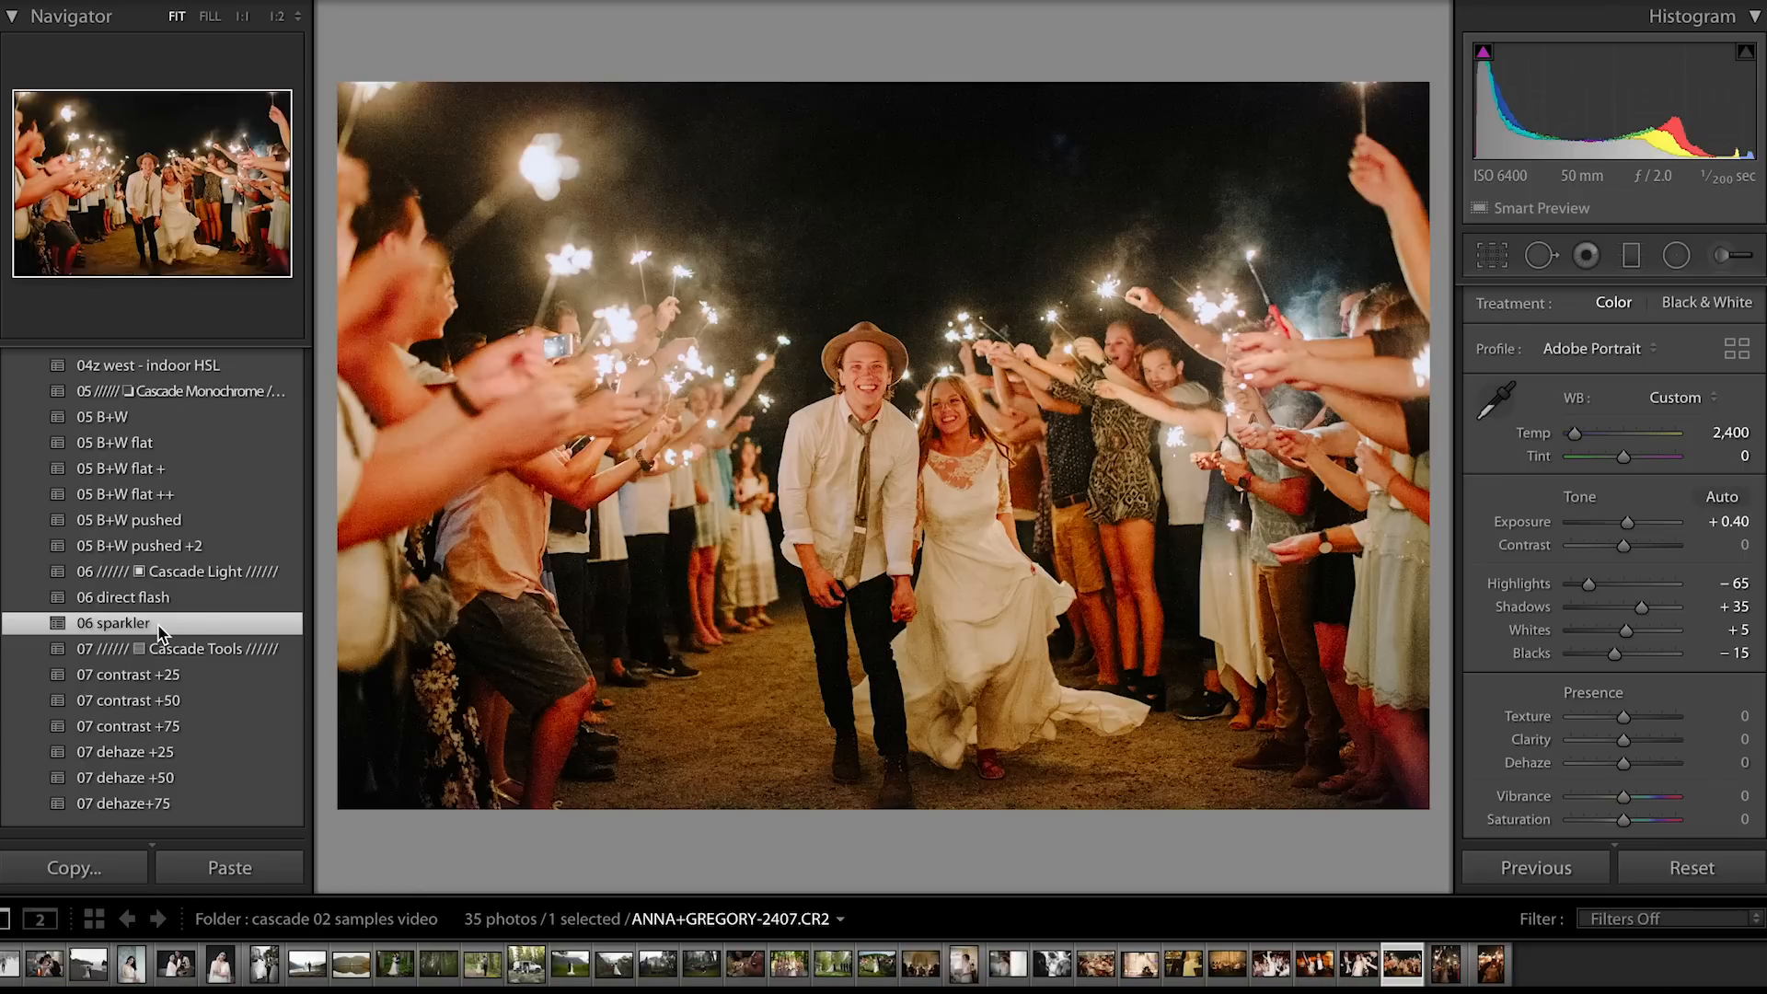
pyautogui.scroll(-2, 159, 631)
pyautogui.press('Right')
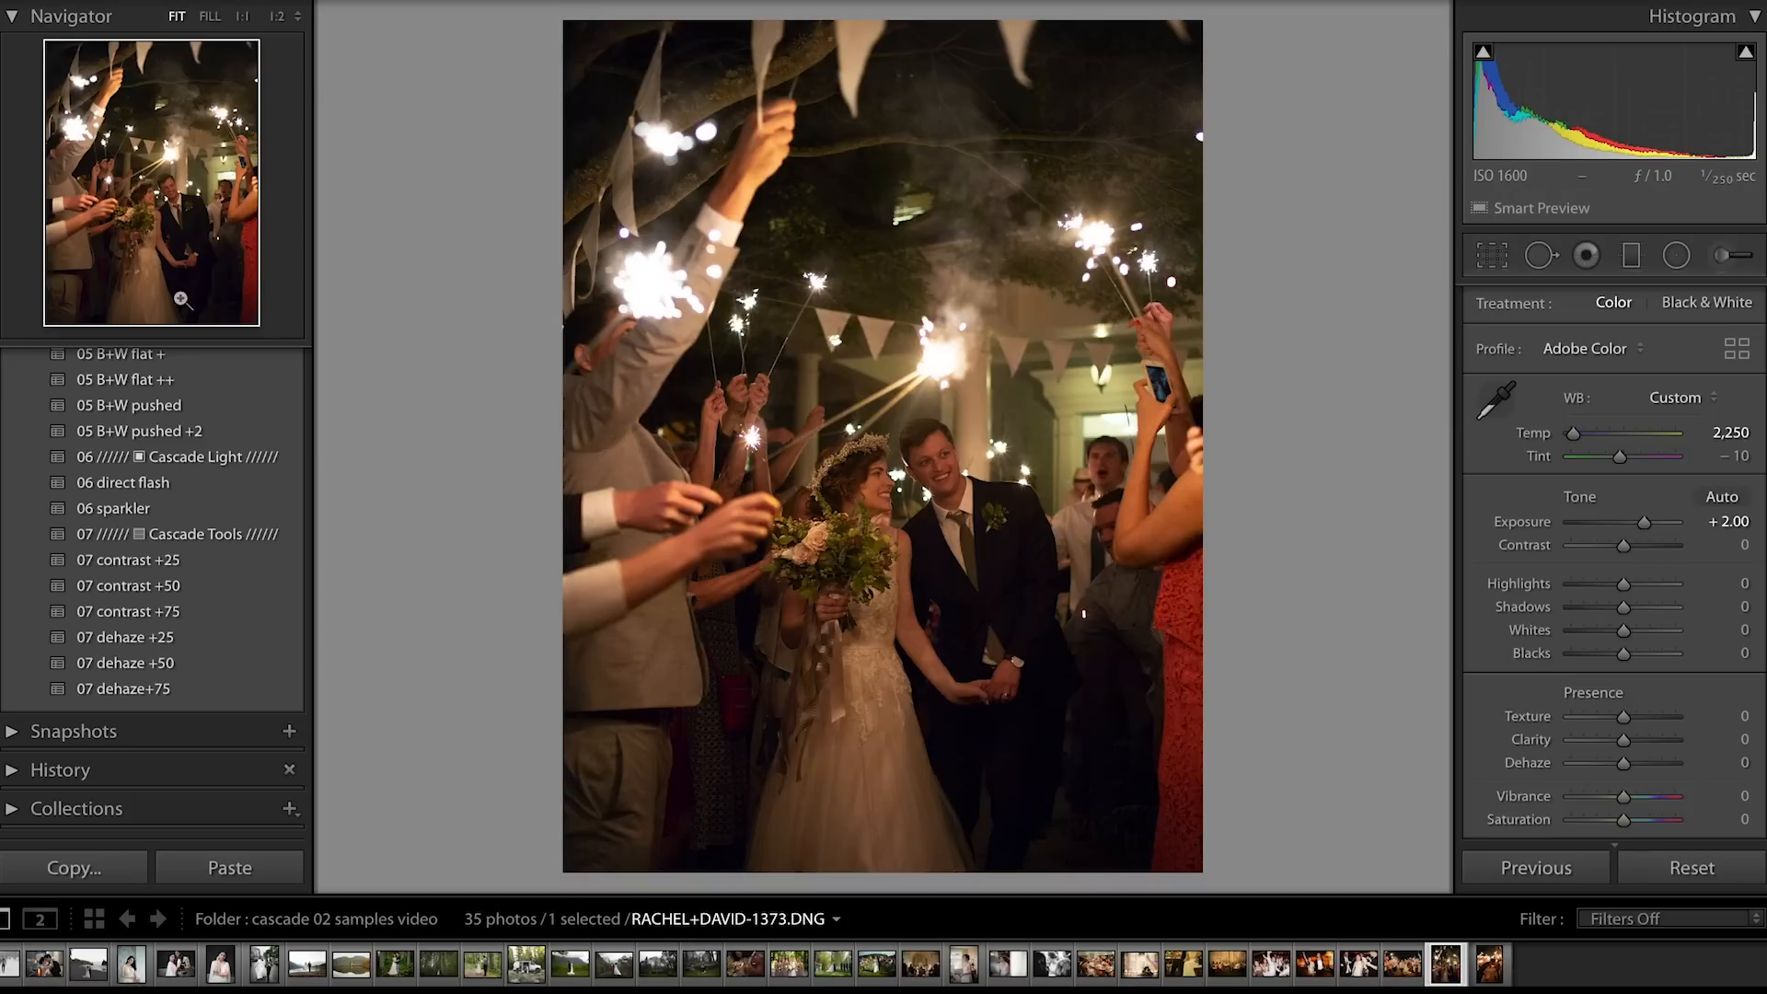
pyautogui.click(120, 494)
pyautogui.click(118, 510)
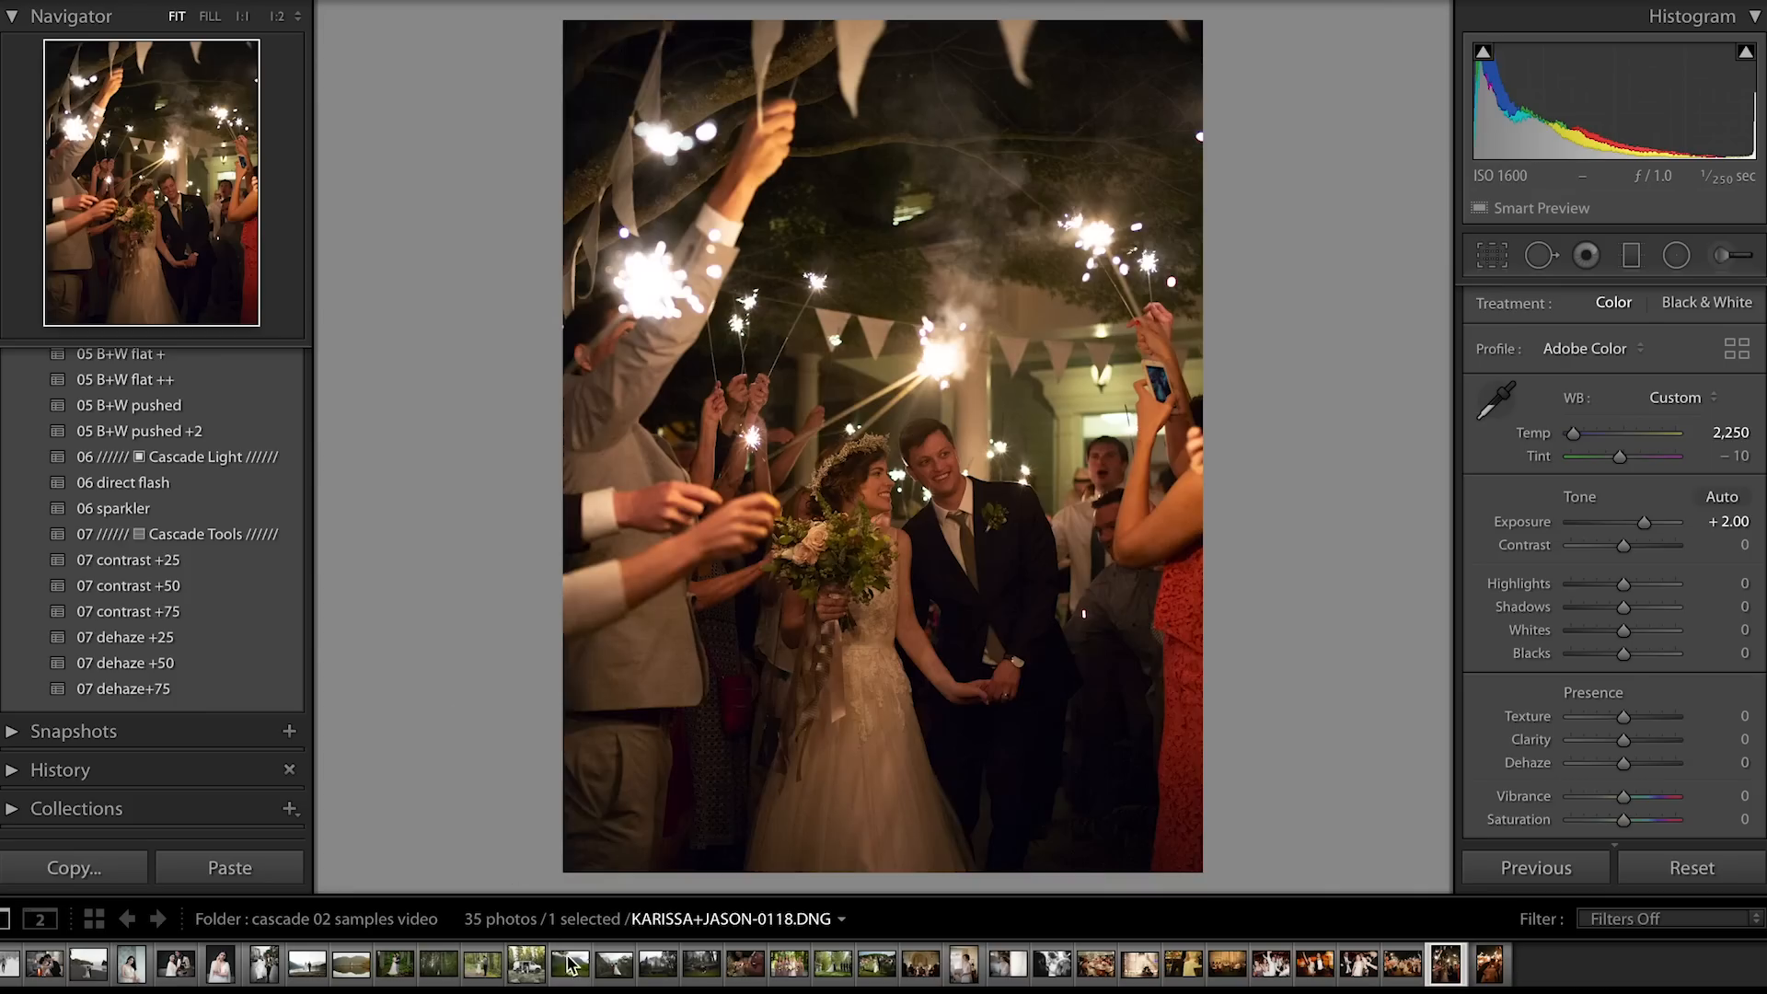
# Open the photo of the couple back to back before the mountains and preview the north, south, east and west flat variants
pyautogui.click(568, 967)
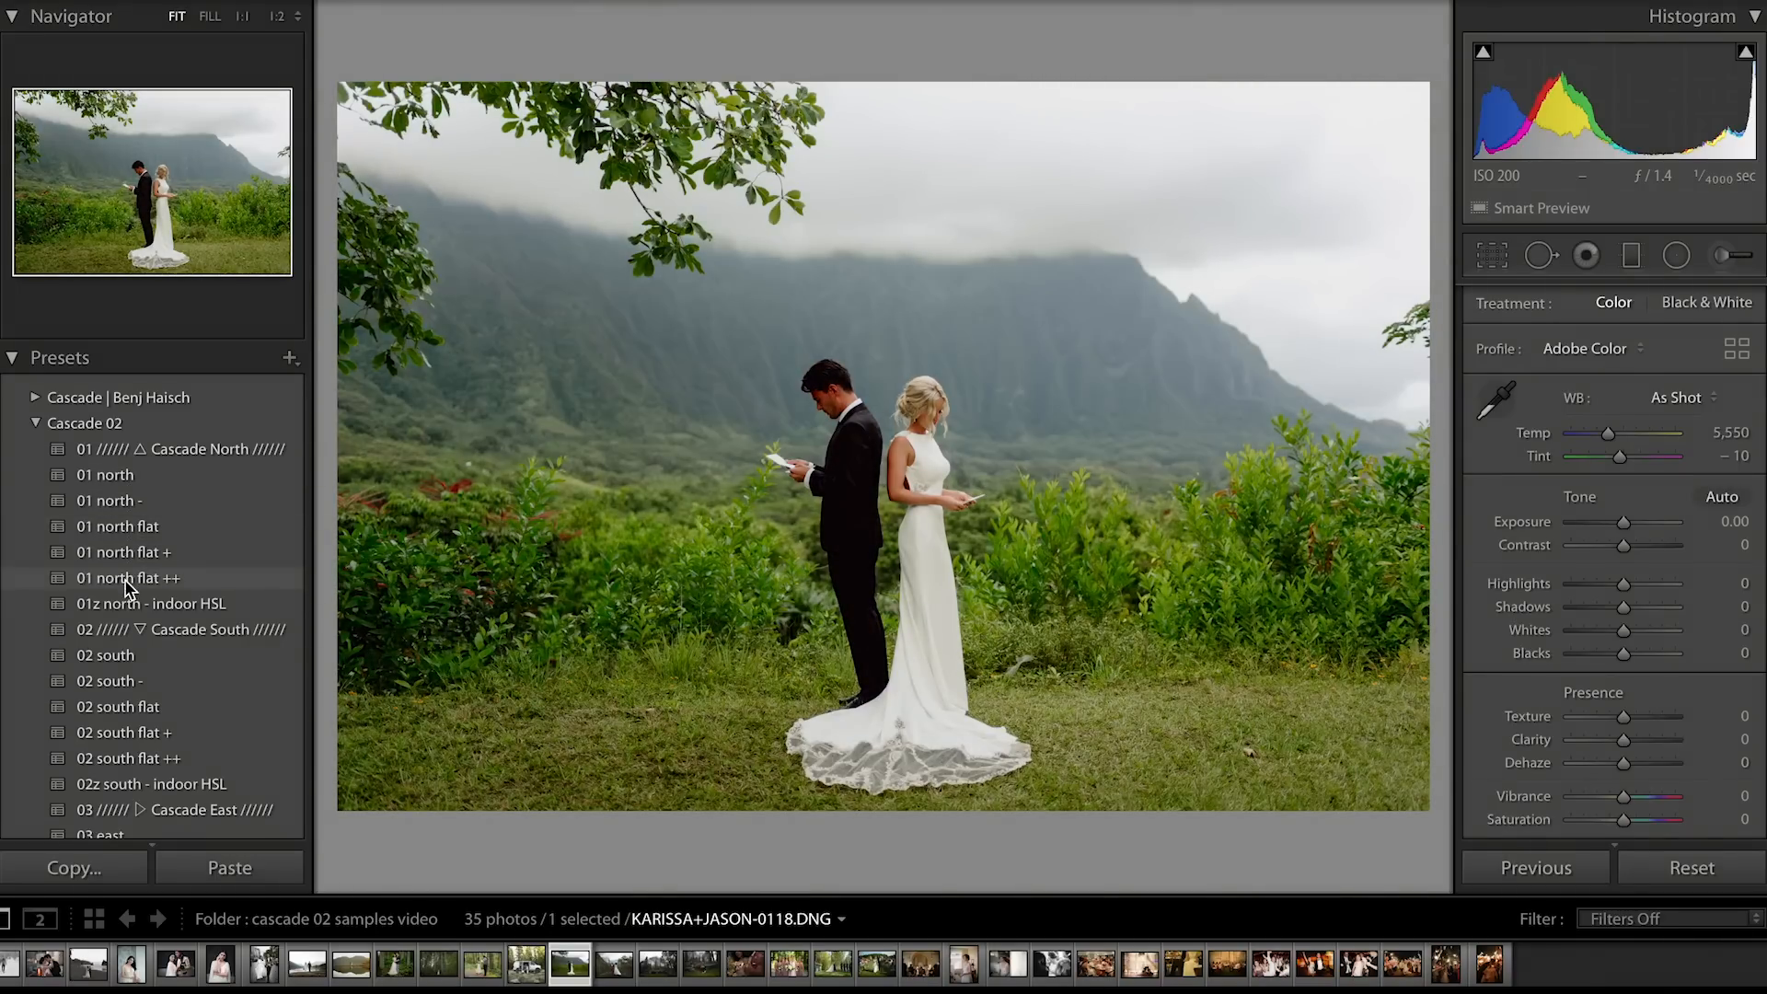
pyautogui.scroll(-3, 127, 587)
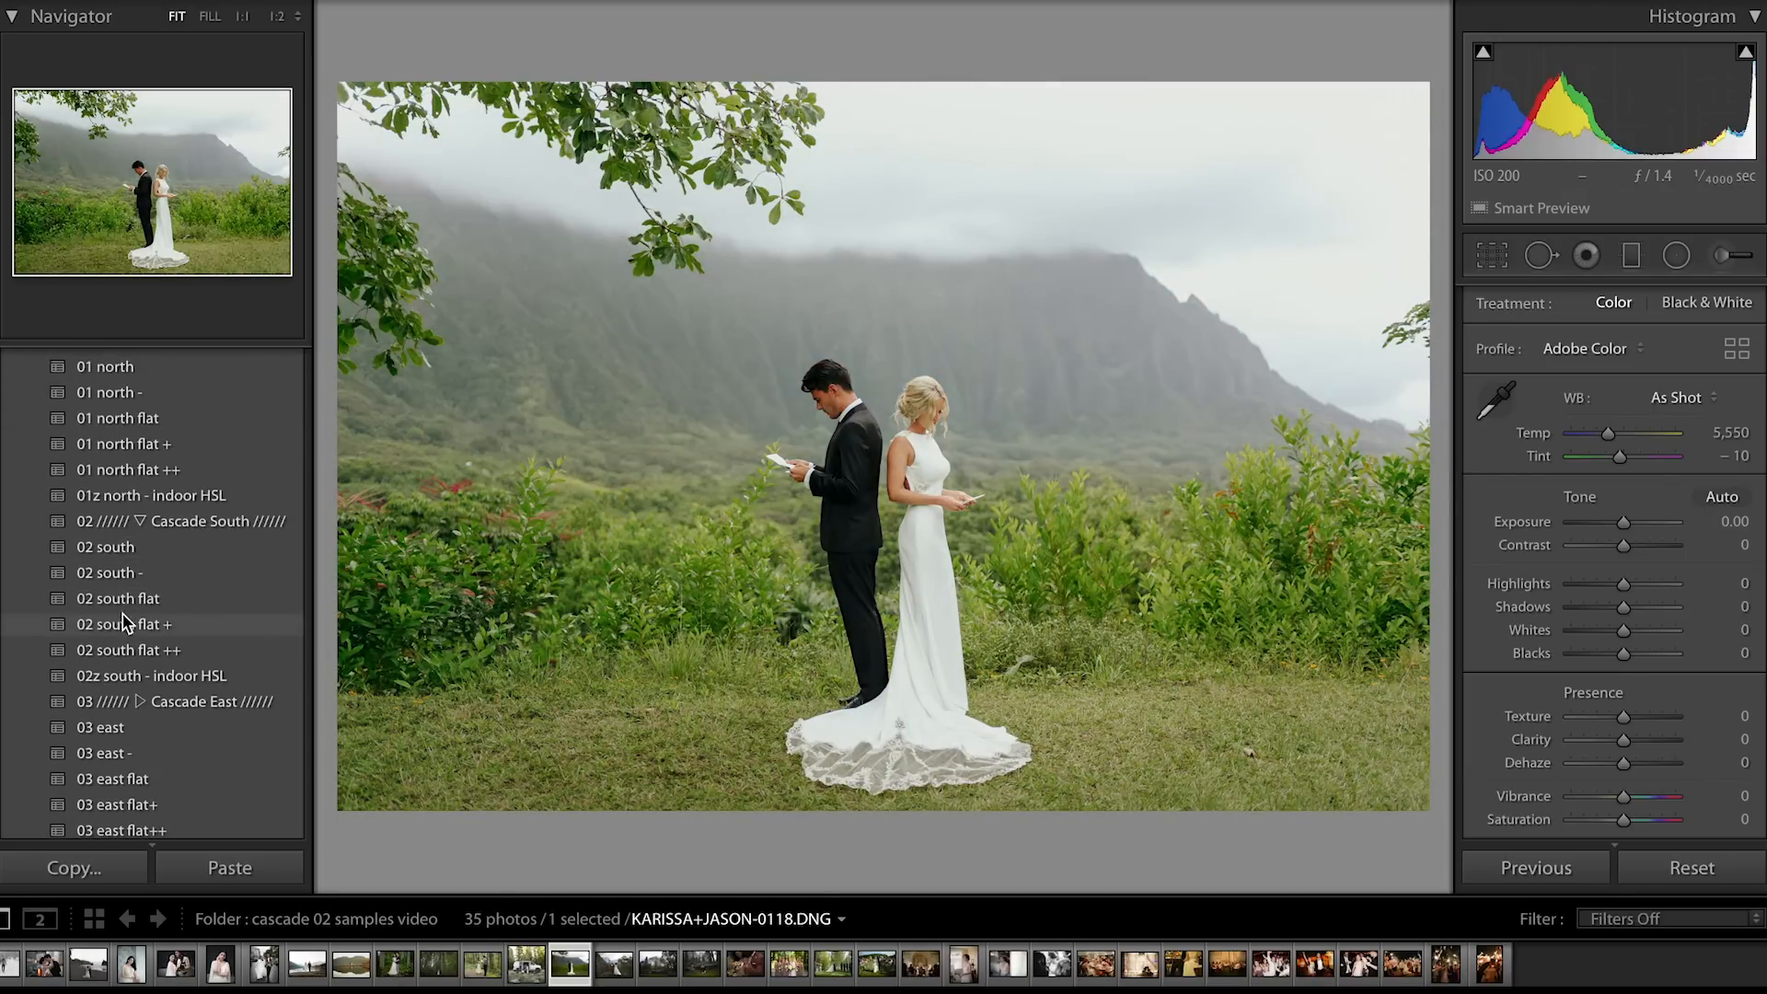
pyautogui.scroll(-4, 126, 650)
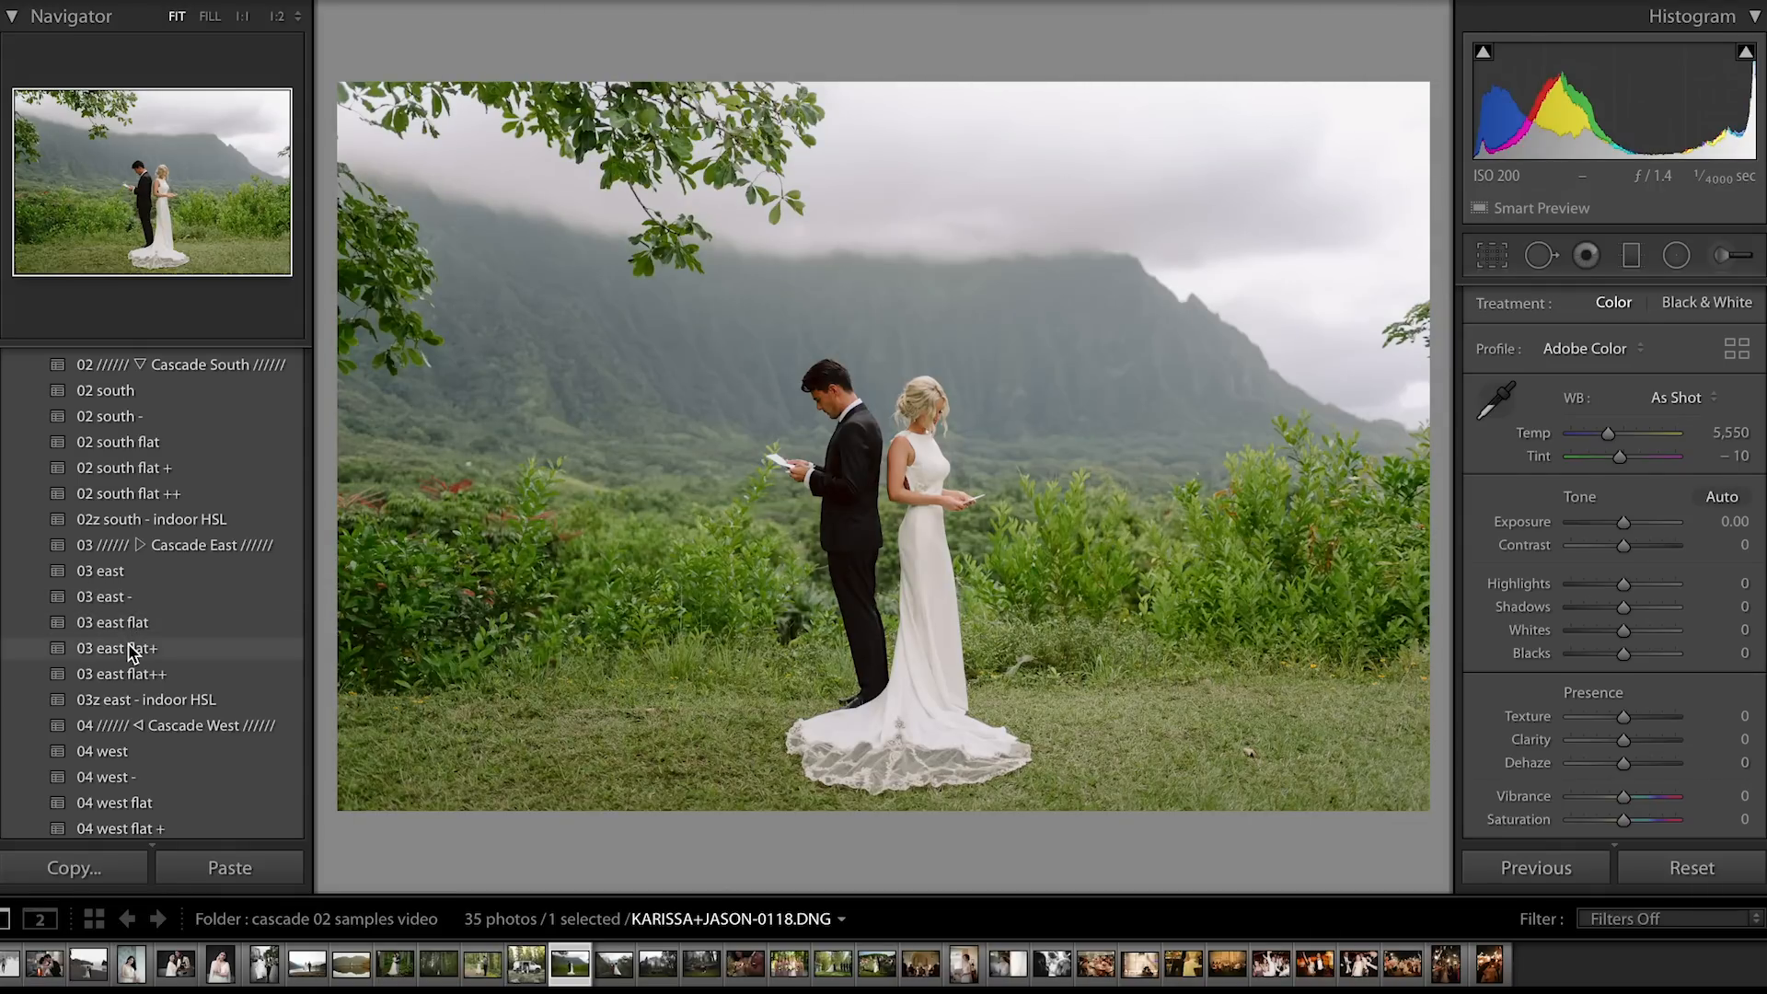
pyautogui.scroll(-3, 129, 670)
pyautogui.scroll(-1, 129, 670)
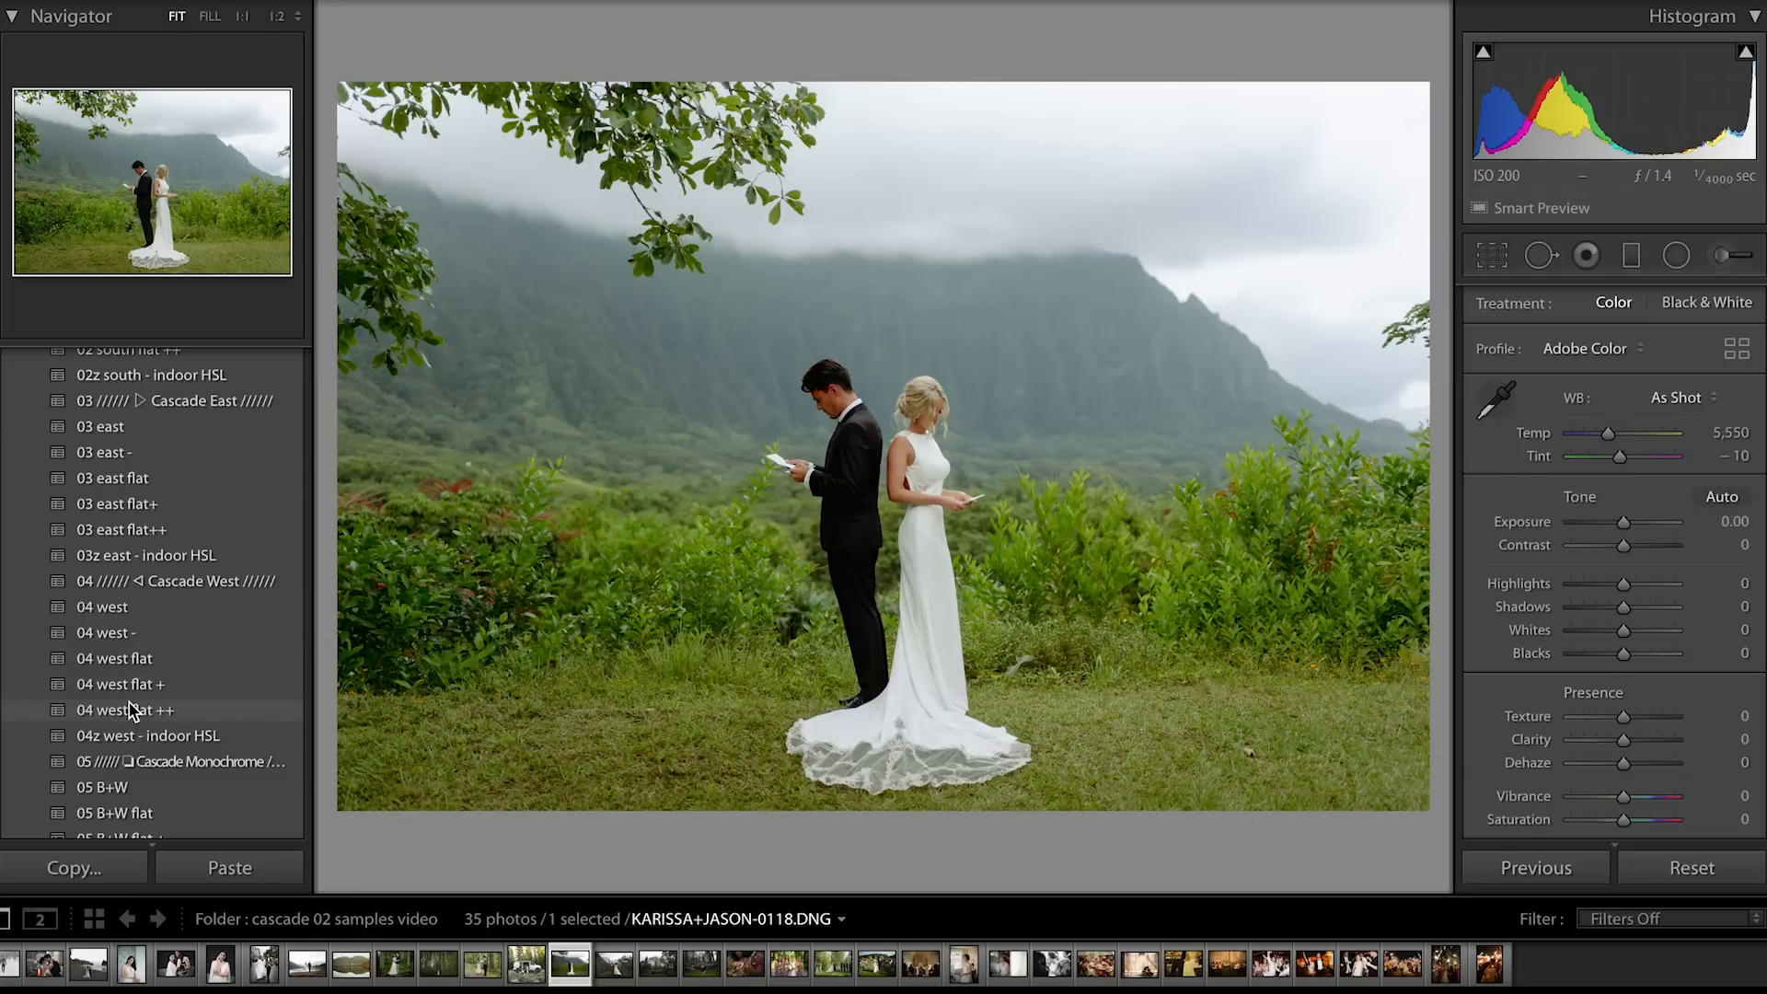
pyautogui.scroll(-3, 130, 710)
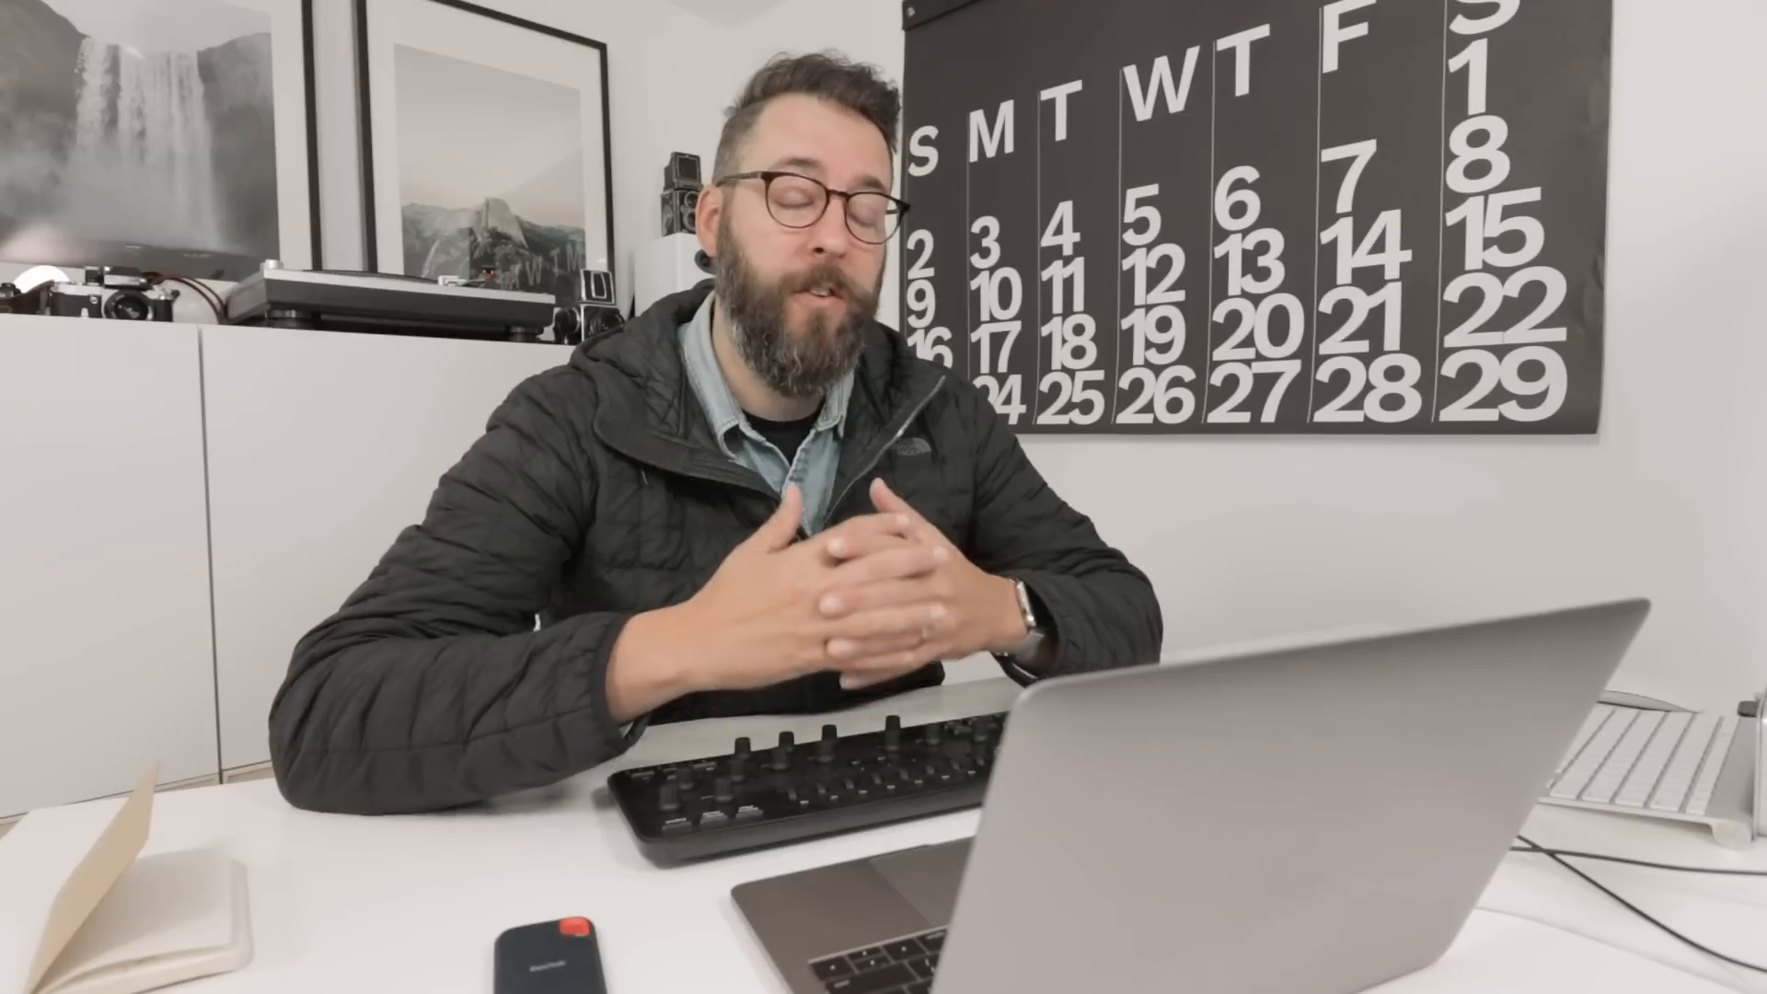